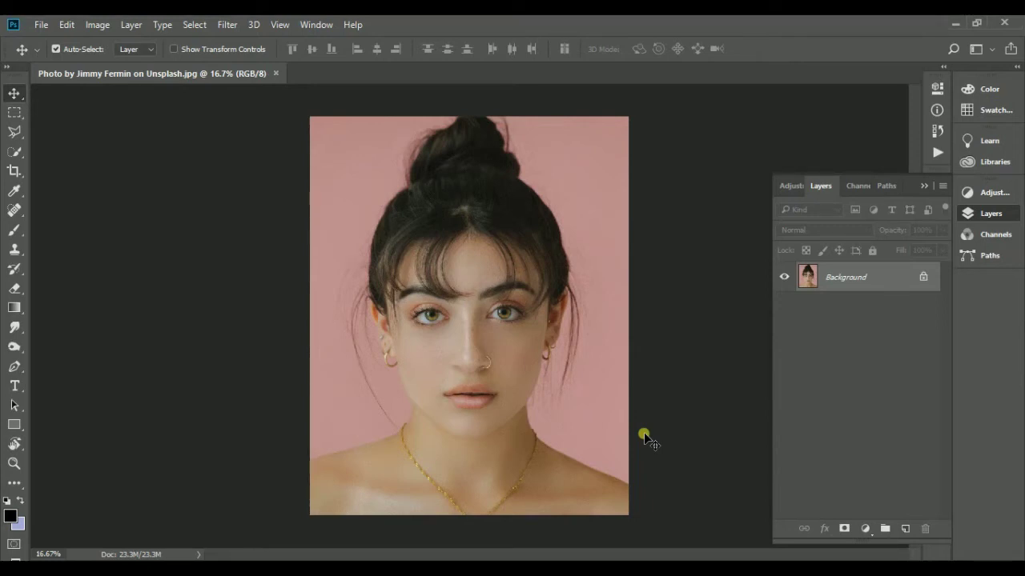
# Set the image resolution to 100 and duplicate the Background layer as Background copy
pyautogui.click(97, 25)
pyautogui.click(142, 133)
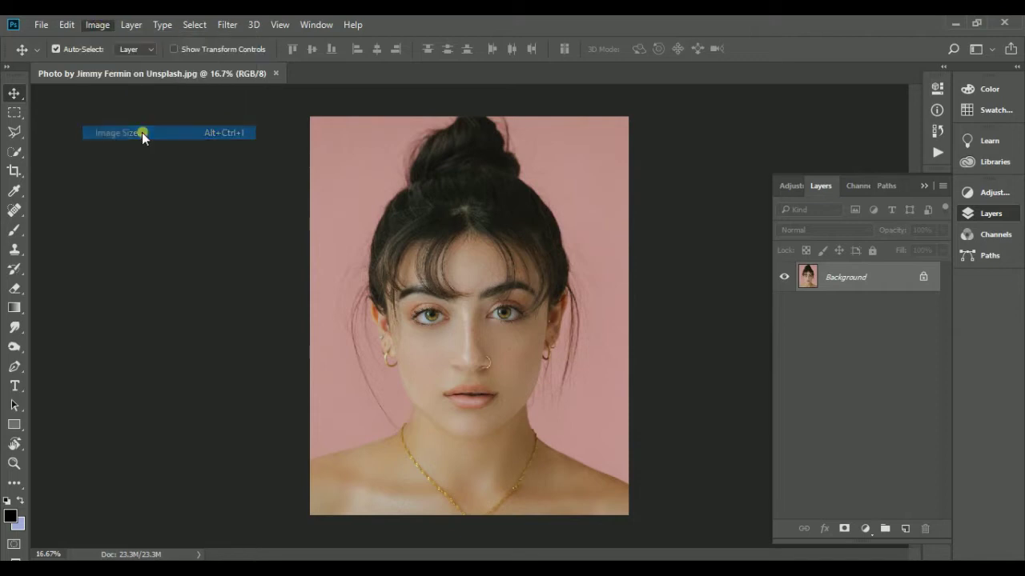
pyautogui.doubleClick(606, 257)
pyautogui.write('100')
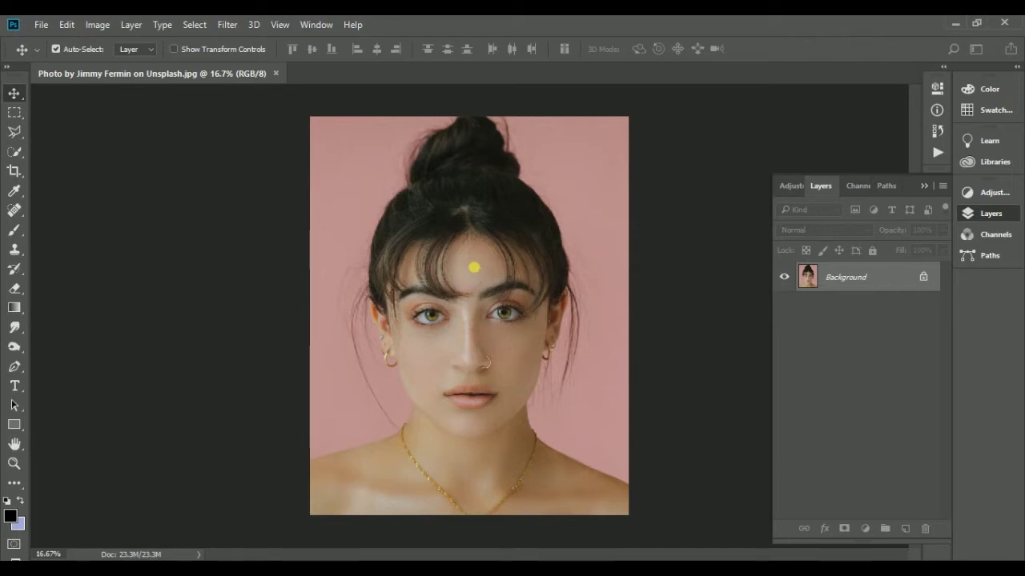
pyautogui.click(15, 463)
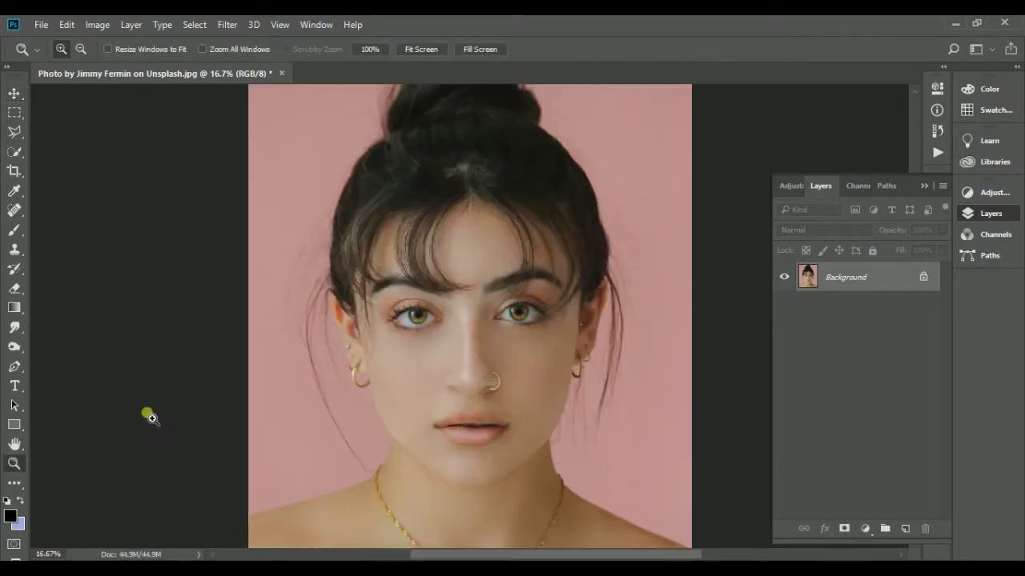
pyautogui.click(421, 49)
pyautogui.moveTo(887, 292); pyautogui.dragTo(905, 528)
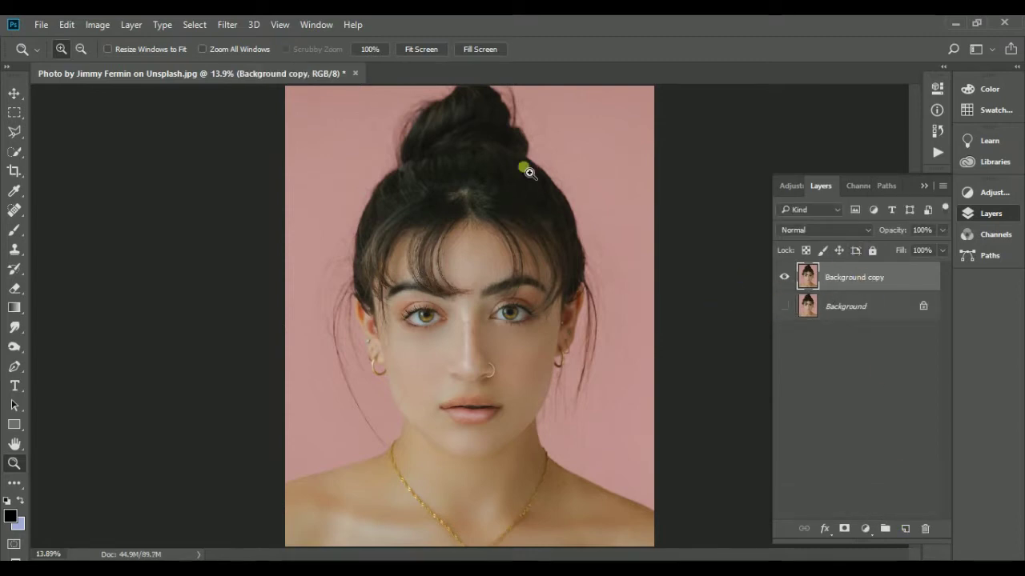
# Select the woman's hair, face and shoulders with a 250 px Quick Selection brush
pyautogui.click(14, 151)
pyautogui.rightClick(453, 223)
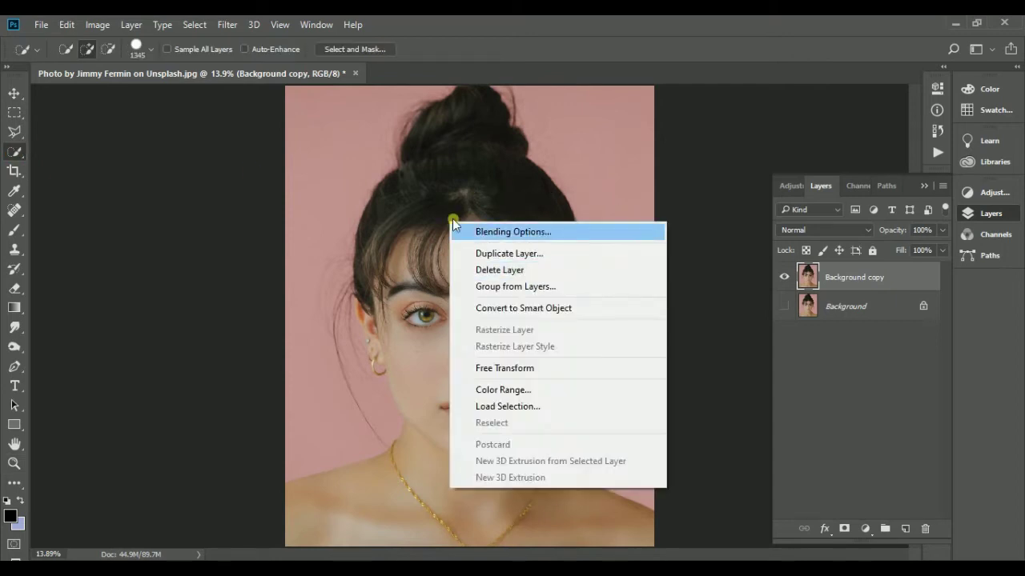
pyautogui.click(445, 41)
pyautogui.click(149, 49)
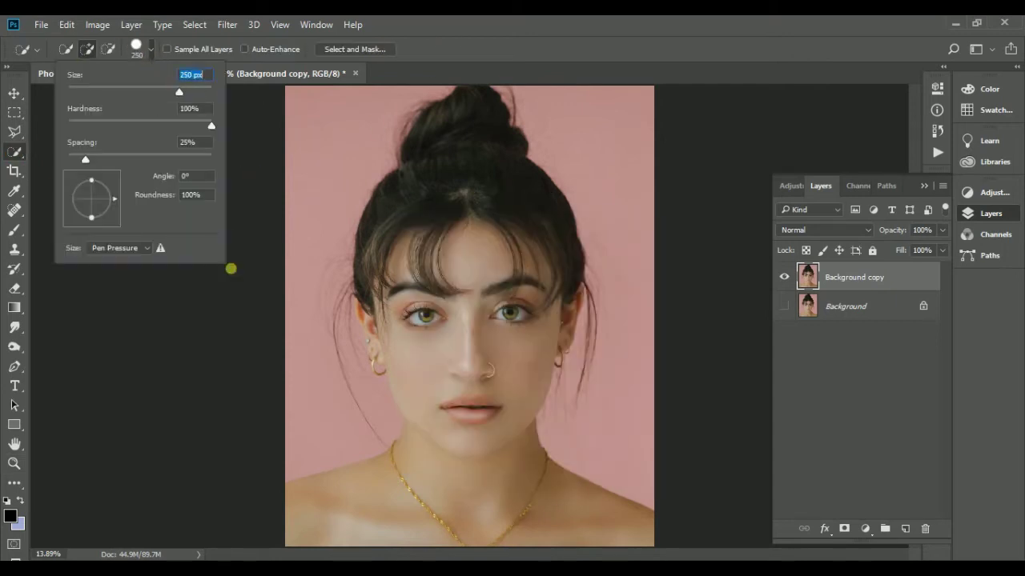
pyautogui.click(460, 256)
pyautogui.moveTo(421, 264)
pyautogui.mouseDown()
pyautogui.moveTo(526, 178)
pyautogui.moveTo(469, 476)
pyautogui.moveTo(539, 538)
pyautogui.moveTo(600, 412)
pyautogui.moveTo(341, 113)
pyautogui.moveTo(356, 392)
pyautogui.mouseUp()
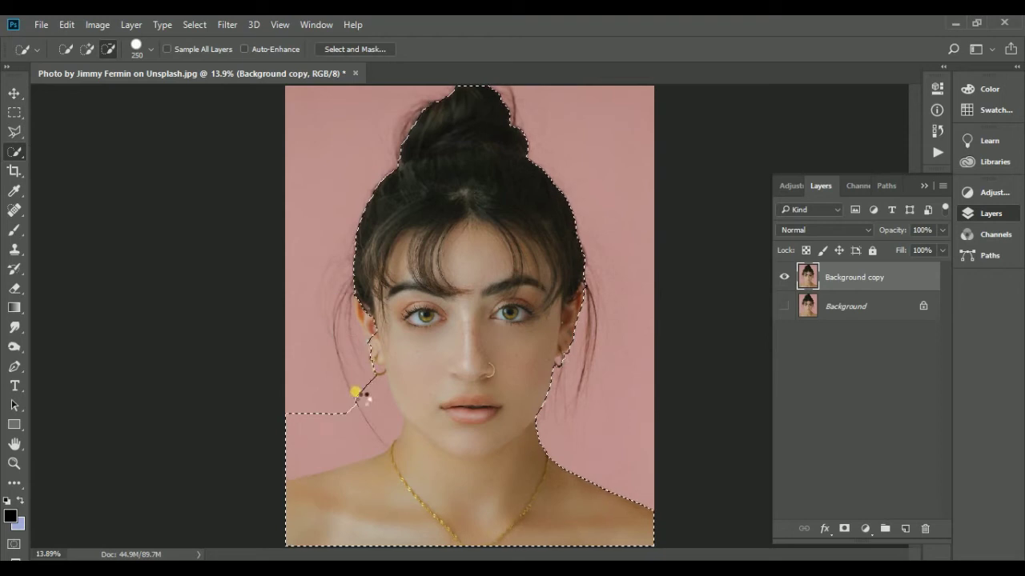
# Refine the selection around the ear and earring with a 126 px brush
pyautogui.scroll(3, 373, 293)
pyautogui.rightClick(400, 349)
pyautogui.click(150, 49)
pyautogui.moveTo(120, 94); pyautogui.dragTo(109, 94)
pyautogui.click(358, 328)
pyautogui.moveTo(358, 328); pyautogui.dragTo(371, 346)
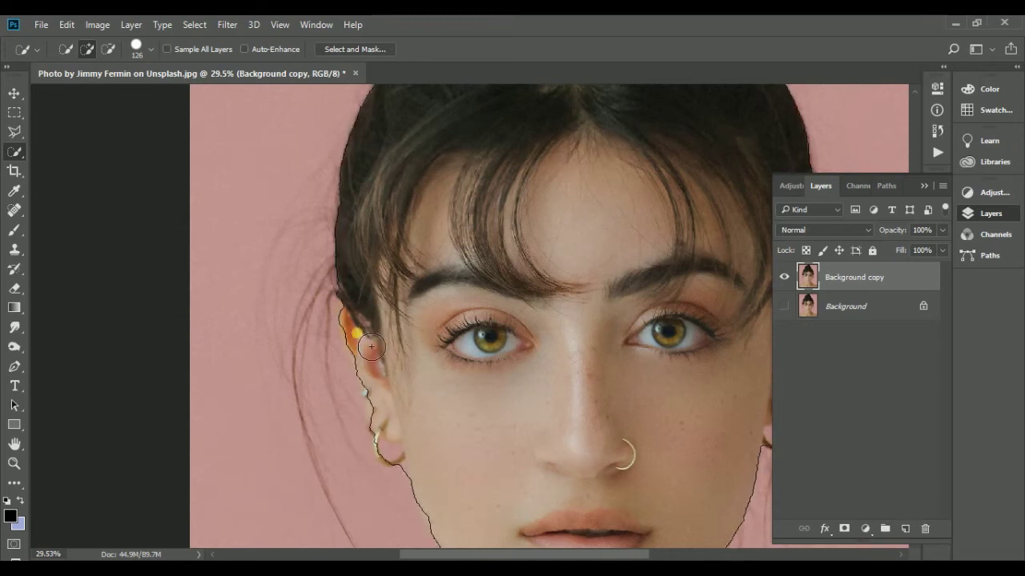
pyautogui.scroll(-2, 444, 430)
pyautogui.scroll(-2, 373, 407)
pyautogui.scroll(2, 378, 360)
pyautogui.moveTo(376, 361)
pyautogui.mouseDown()
pyautogui.moveTo(438, 377)
pyautogui.moveTo(279, 283)
pyautogui.mouseUp()
# Add a layer mask from the selection and keep the original Background hidden
pyautogui.scroll(-3, 279, 283)
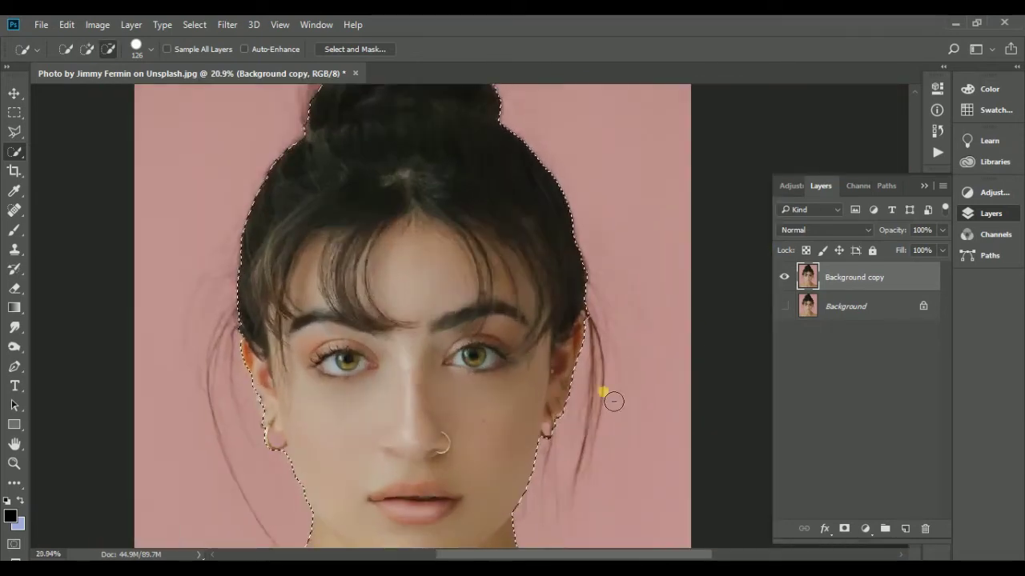
pyautogui.scroll(-1, 583, 348)
pyautogui.scroll(-2, 297, 264)
pyautogui.scroll(-2, 297, 265)
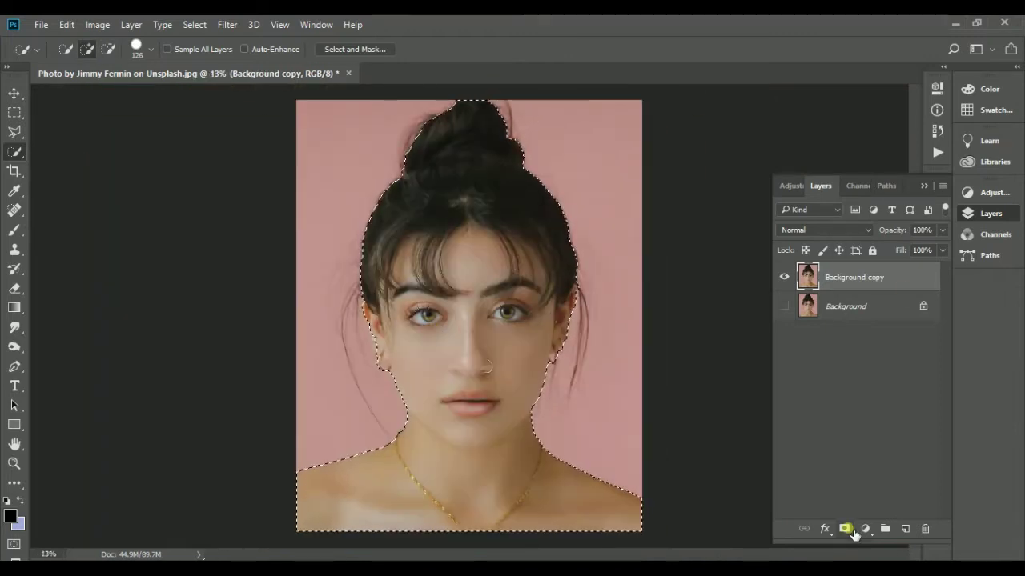
pyautogui.click(845, 528)
pyautogui.click(784, 307)
pyautogui.click(784, 307)
pyautogui.click(14, 93)
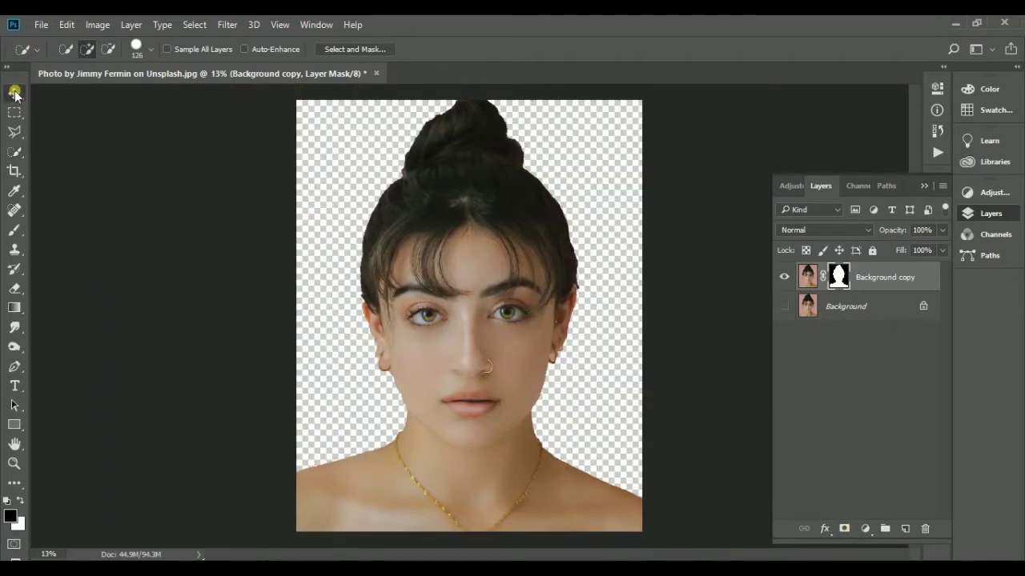
# Heal away the gold necklace on the layer's pixels with the Spot Healing Brush
pyautogui.click(14, 113)
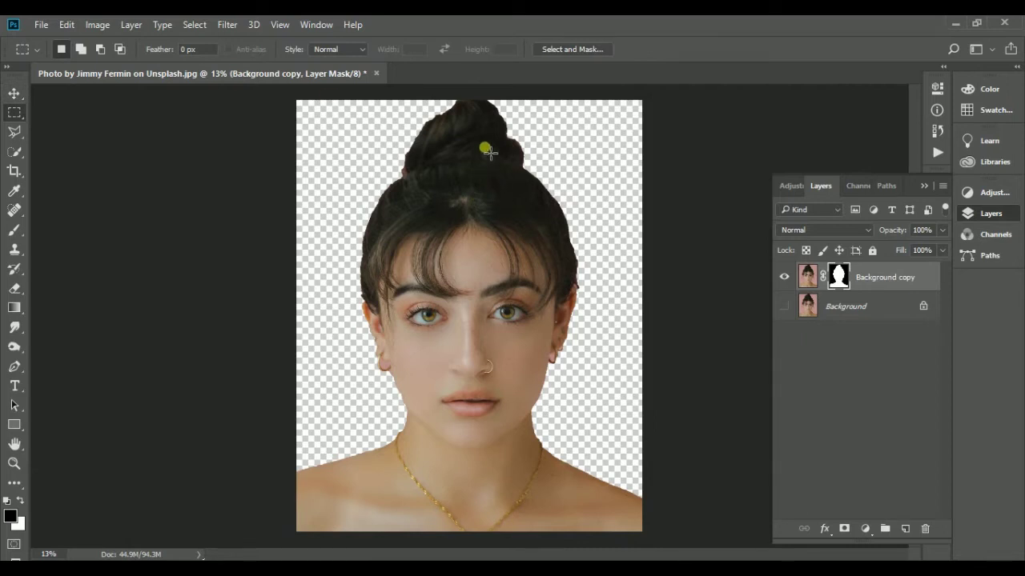
pyautogui.press('v')
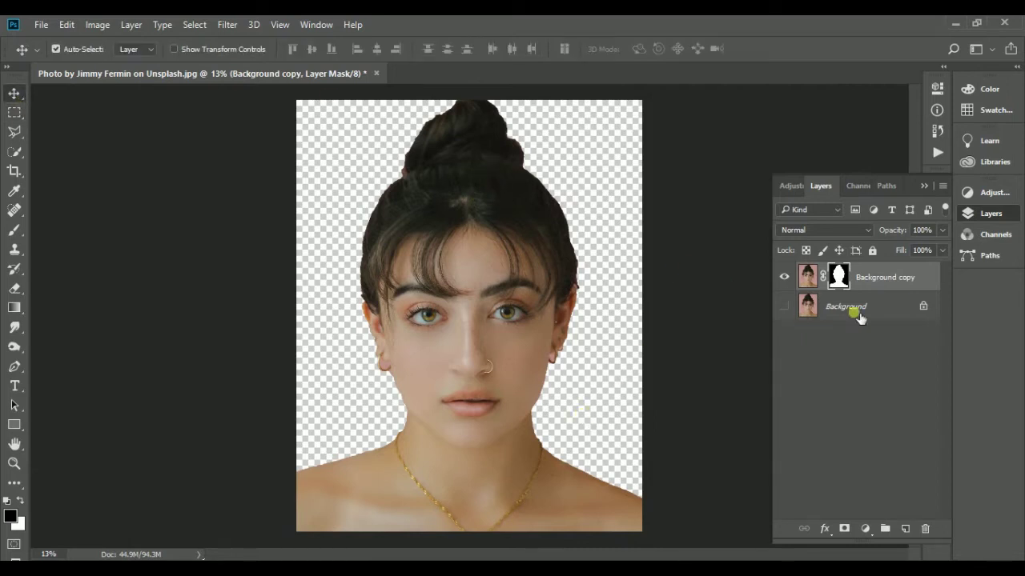
pyautogui.click(805, 277)
pyautogui.click(15, 210)
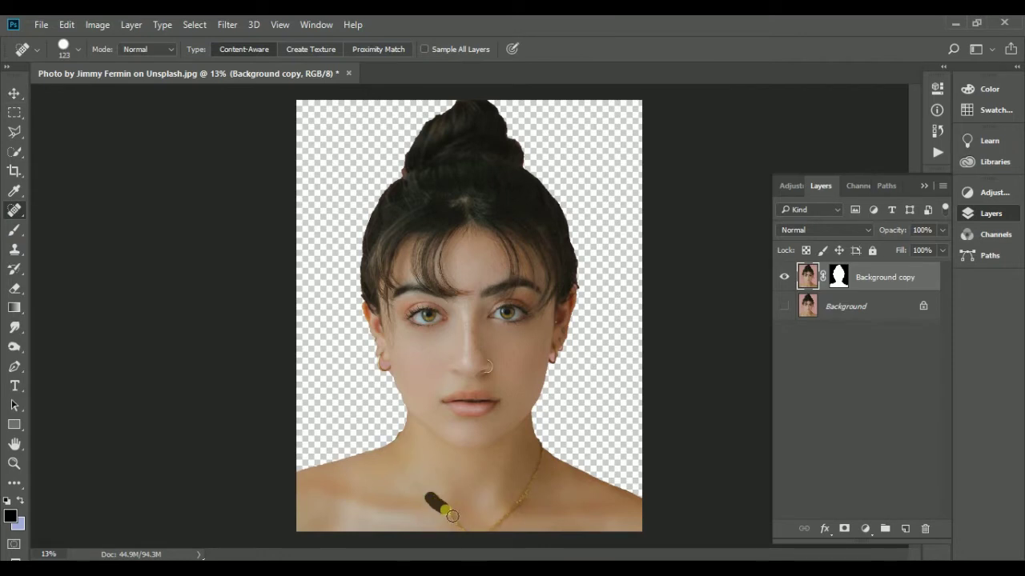
pyautogui.moveTo(547, 456); pyautogui.dragTo(463, 534)
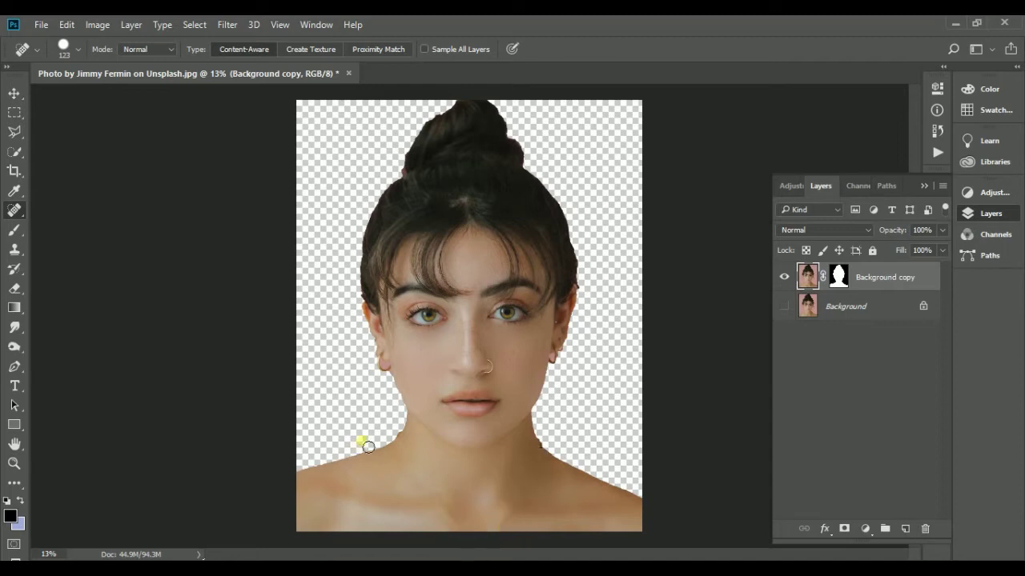
# Paint black with a hard round brush on the layer mask along the neck edges
pyautogui.click(15, 288)
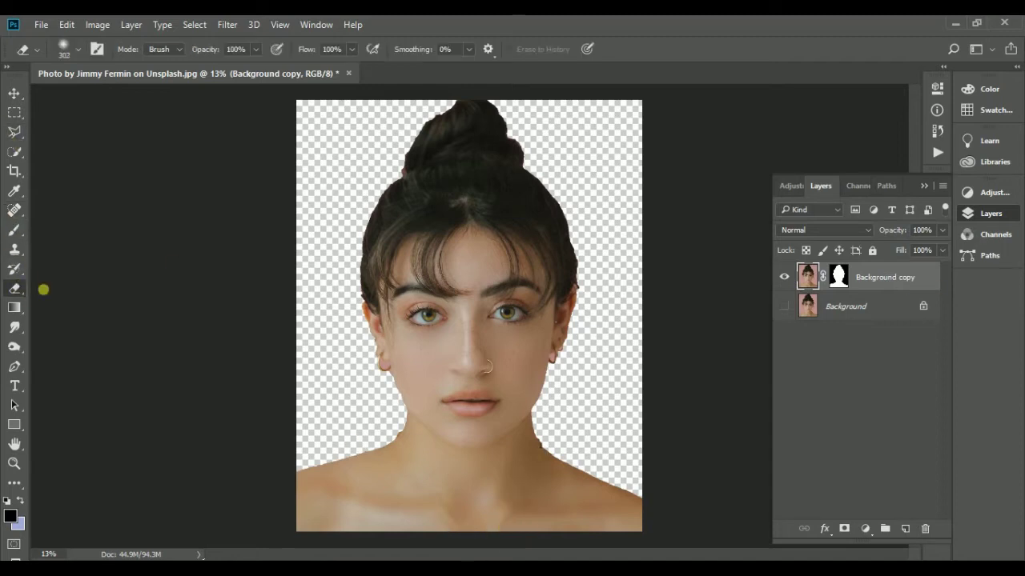
pyautogui.click(847, 280)
pyautogui.press('d')
pyautogui.press('b')
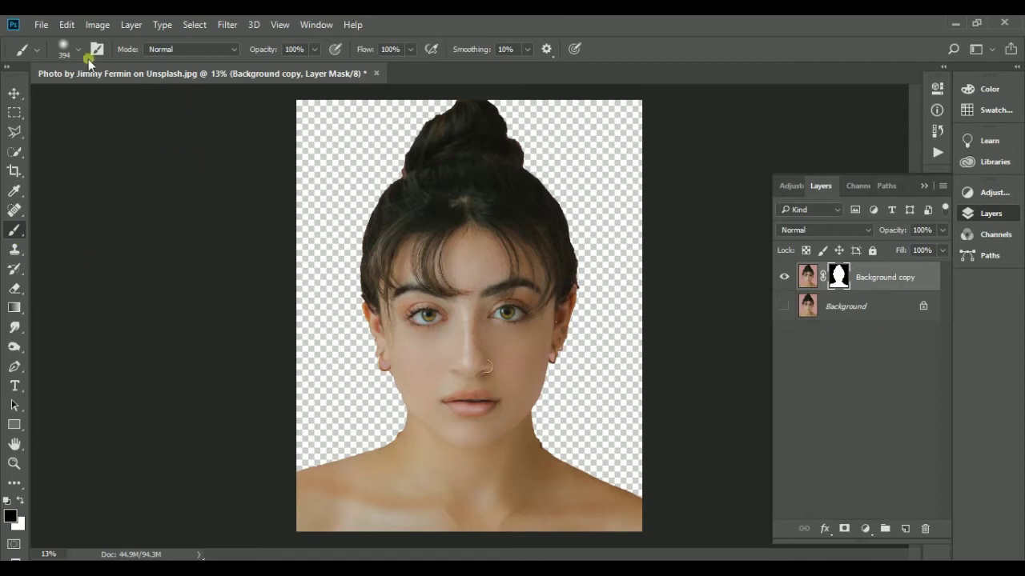
pyautogui.rightClick(460, 442)
pyautogui.click(389, 524)
pyautogui.click(201, 105)
pyautogui.scroll(3, 398, 454)
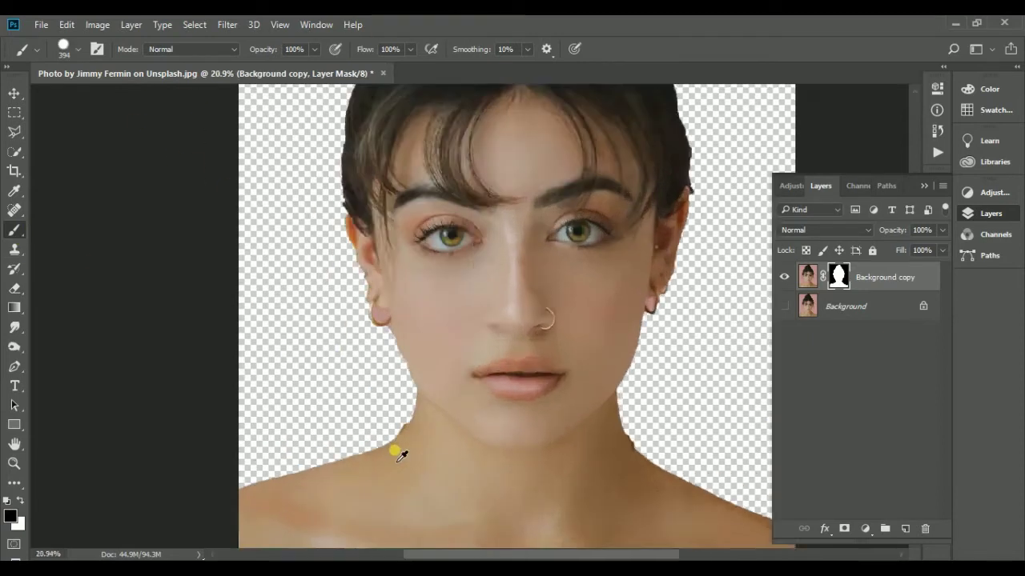
pyautogui.scroll(5, 398, 454)
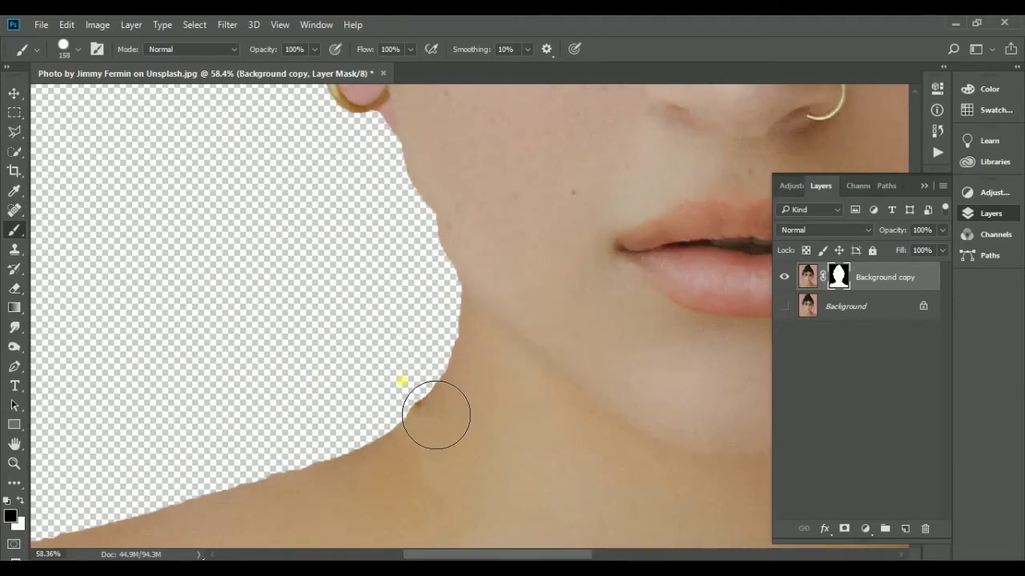
pyautogui.scroll(-2, 265, 424)
pyautogui.scroll(3, 652, 428)
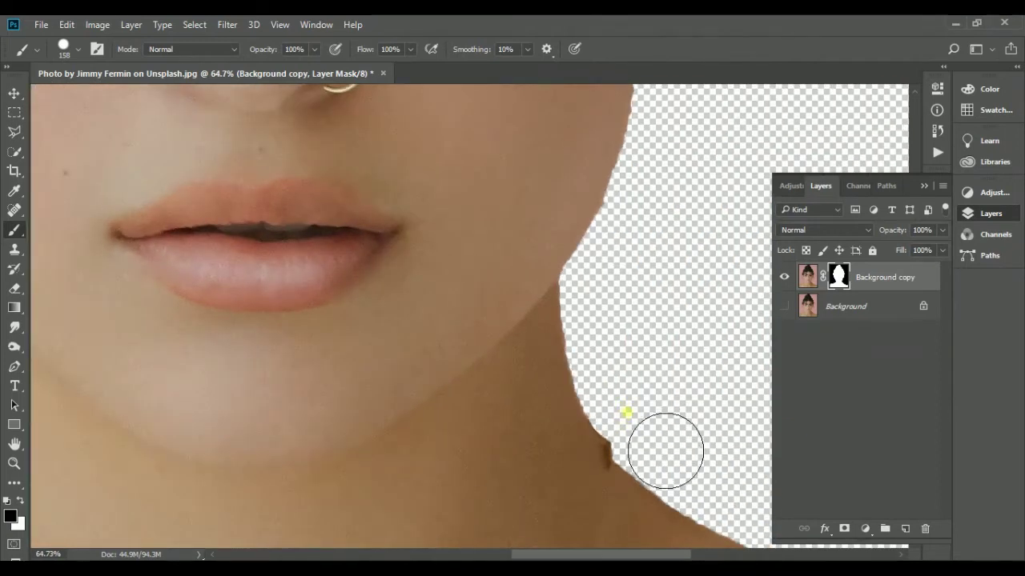
pyautogui.scroll(-2, 503, 419)
# Clone skin over the neck edge, then undo the stray pink blob
pyautogui.click(14, 249)
pyautogui.scroll(2, 610, 455)
pyautogui.scroll(2, 528, 470)
pyautogui.keyDown('alt'); pyautogui.click(528, 470); pyautogui.keyUp('alt')
pyautogui.click(806, 277)
pyautogui.click(512, 438)
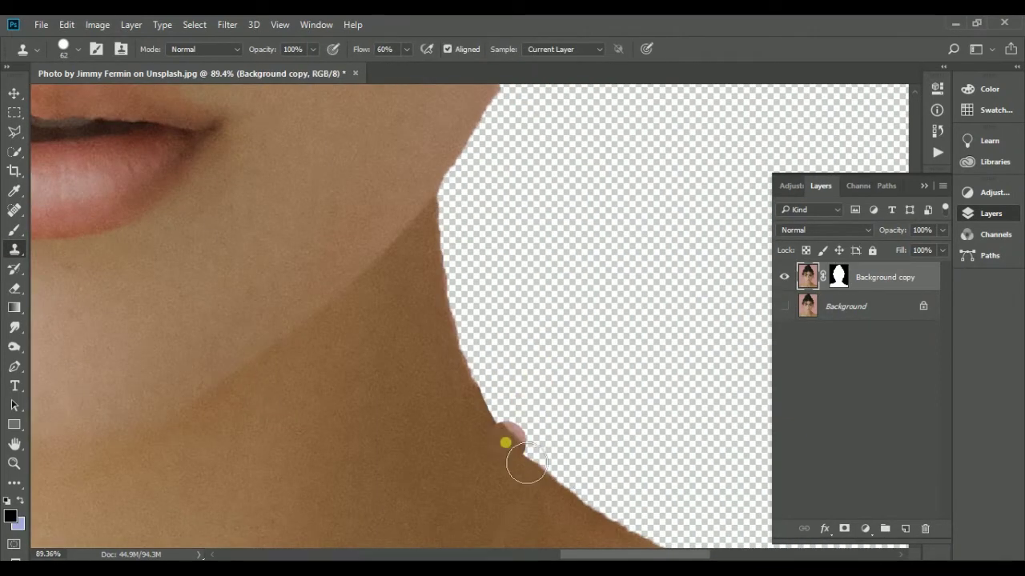
pyautogui.hotkey('ctrl', 'z')
# Fit the portrait in view and add a new empty layer on top
pyautogui.press('v')
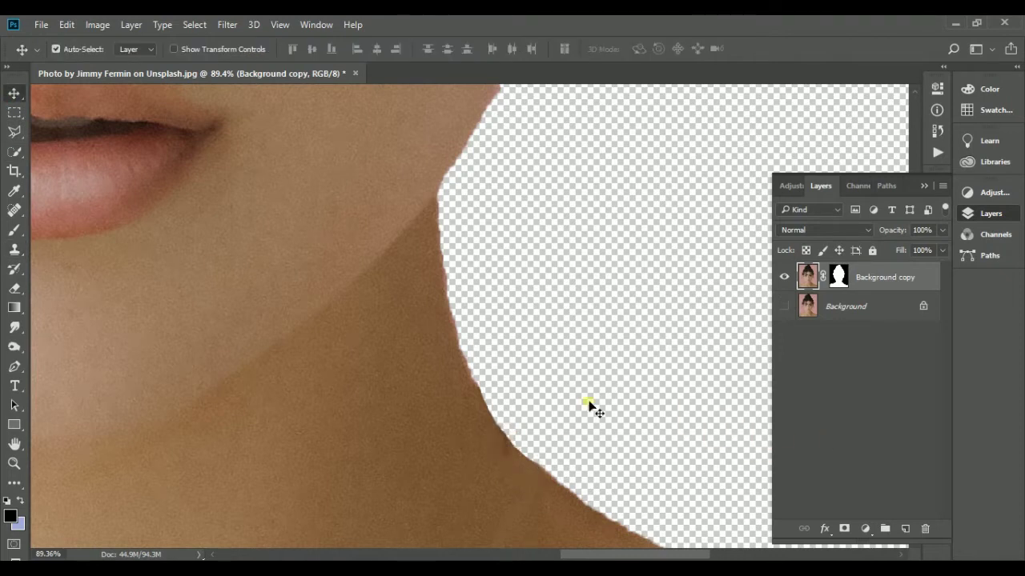
pyautogui.hotkey('ctrl', '0')
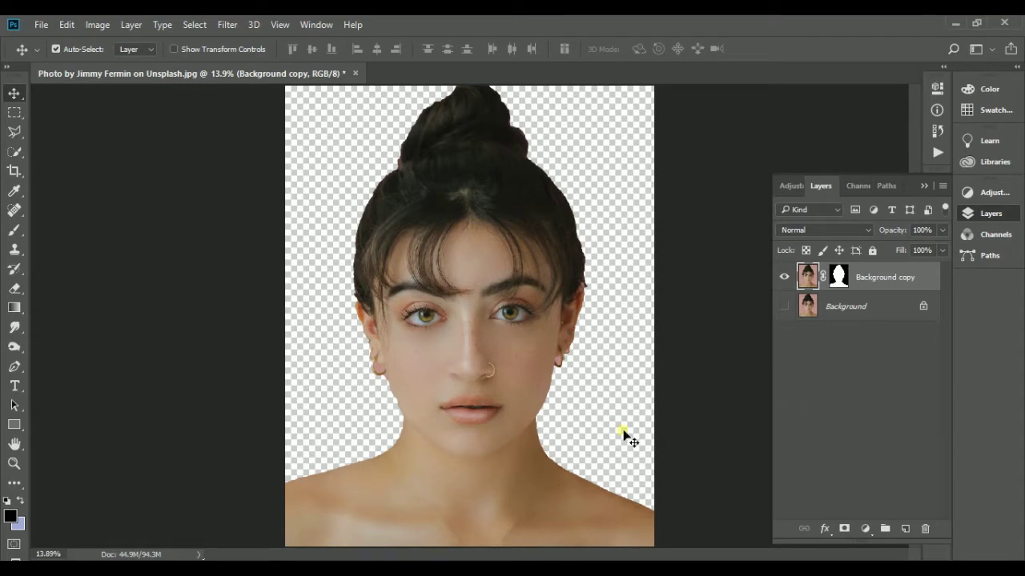
pyautogui.click(906, 530)
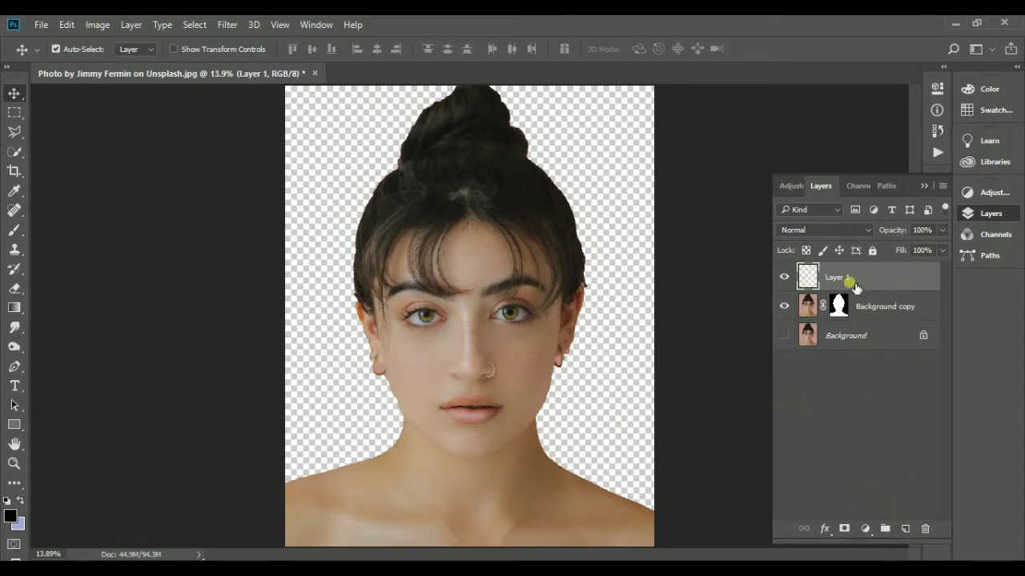
pyautogui.write('New')
# Name the portrait layer New and add an empty Layer 1 above it
pyautogui.press('Return')
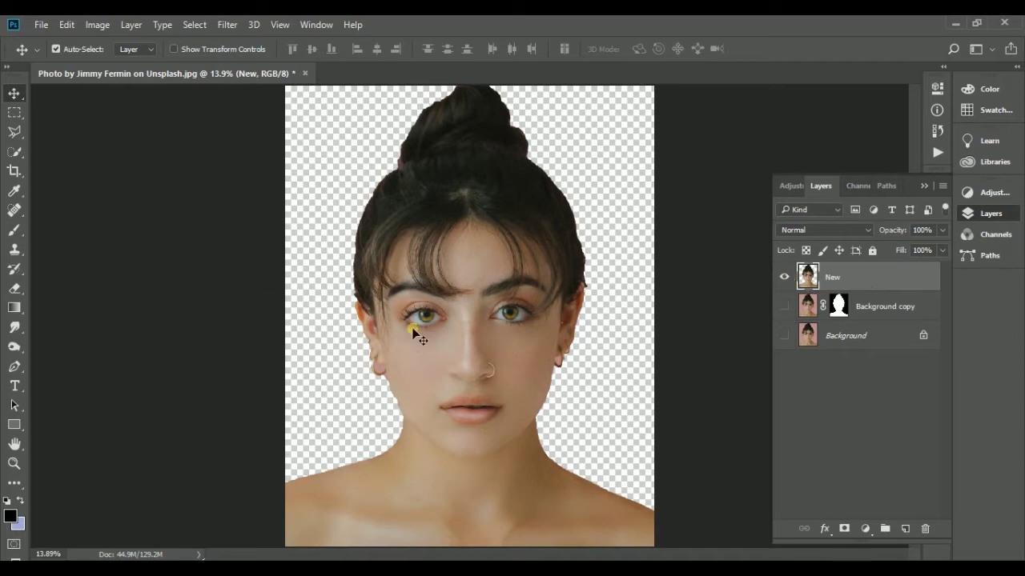
pyautogui.scroll(1, 424, 337)
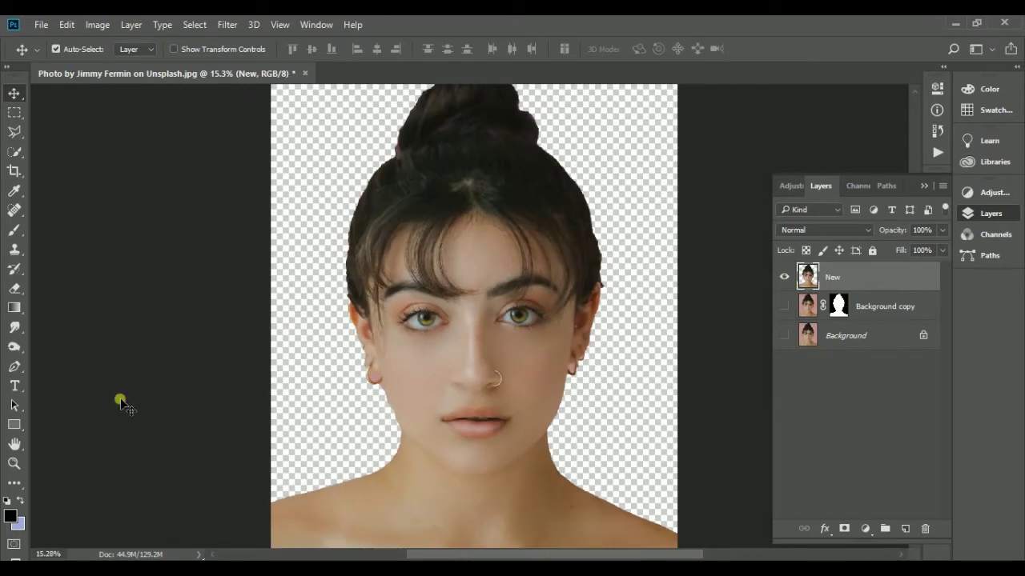
pyautogui.click(904, 529)
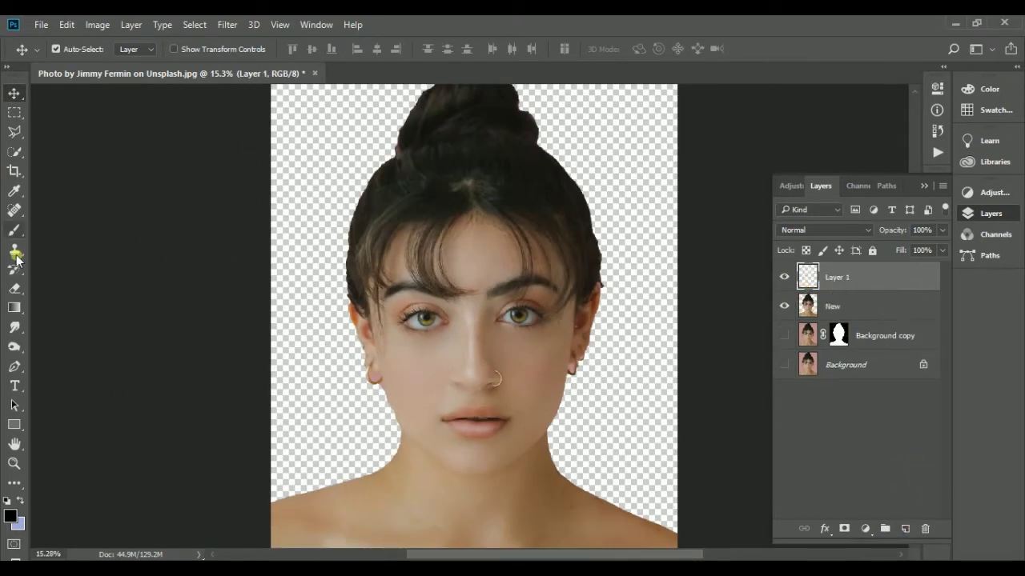
# Choose a dark foreground colour and set Layer 1 to Soft Light blending
pyautogui.click(14, 229)
pyautogui.click(10, 515)
pyautogui.click(561, 427)
pyautogui.click(889, 273)
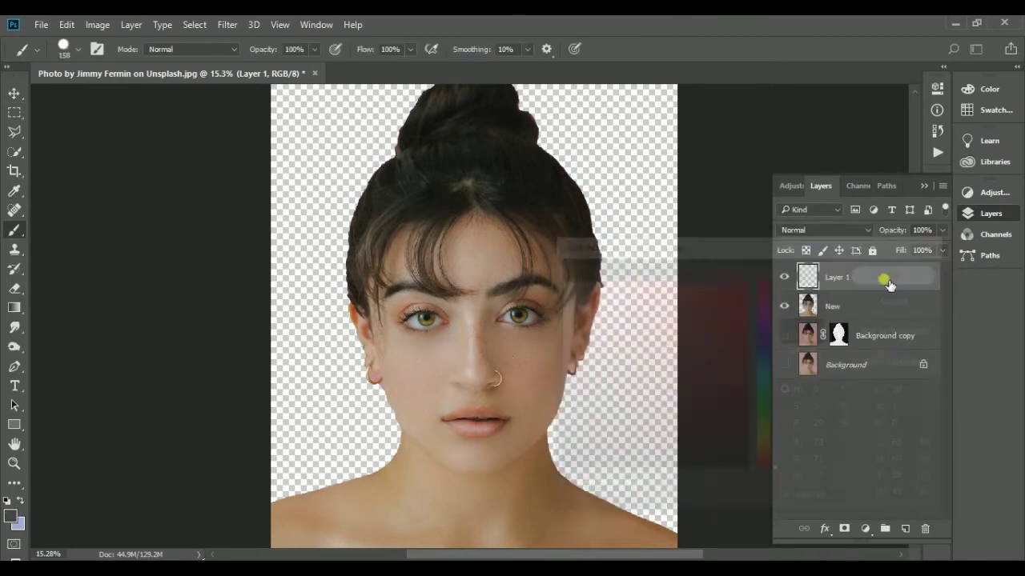
pyautogui.click(865, 230)
pyautogui.click(853, 385)
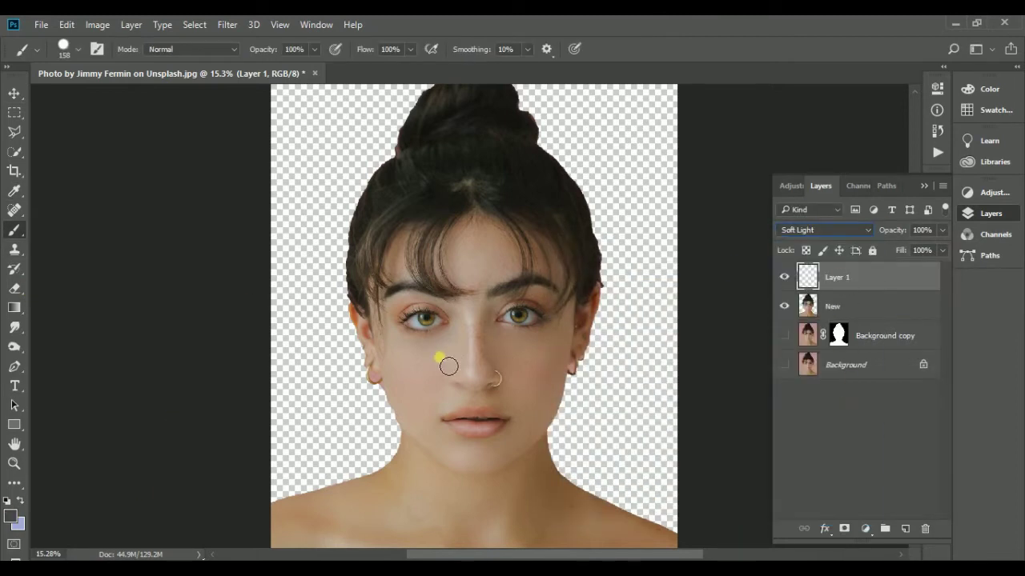
# Paint dark tint over cheek, forehead, chin, neck and shoulders, clipping Layer 1 to New
pyautogui.rightClick(421, 313)
pyautogui.moveTo(413, 412)
pyautogui.mouseDown()
pyautogui.moveTo(443, 365)
pyautogui.moveTo(415, 391)
pyautogui.moveTo(517, 464)
pyautogui.moveTo(467, 421)
pyautogui.moveTo(514, 381)
pyautogui.moveTo(494, 340)
pyautogui.moveTo(532, 452)
pyautogui.mouseUp()
pyautogui.moveTo(558, 316)
pyautogui.mouseDown()
pyautogui.moveTo(457, 247)
pyautogui.moveTo(392, 291)
pyautogui.moveTo(466, 195)
pyautogui.moveTo(373, 327)
pyautogui.moveTo(469, 393)
pyautogui.moveTo(507, 448)
pyautogui.moveTo(434, 461)
pyautogui.moveTo(512, 480)
pyautogui.mouseUp()
pyautogui.keyDown('alt'); pyautogui.click(822, 301); pyautogui.keyUp('alt')
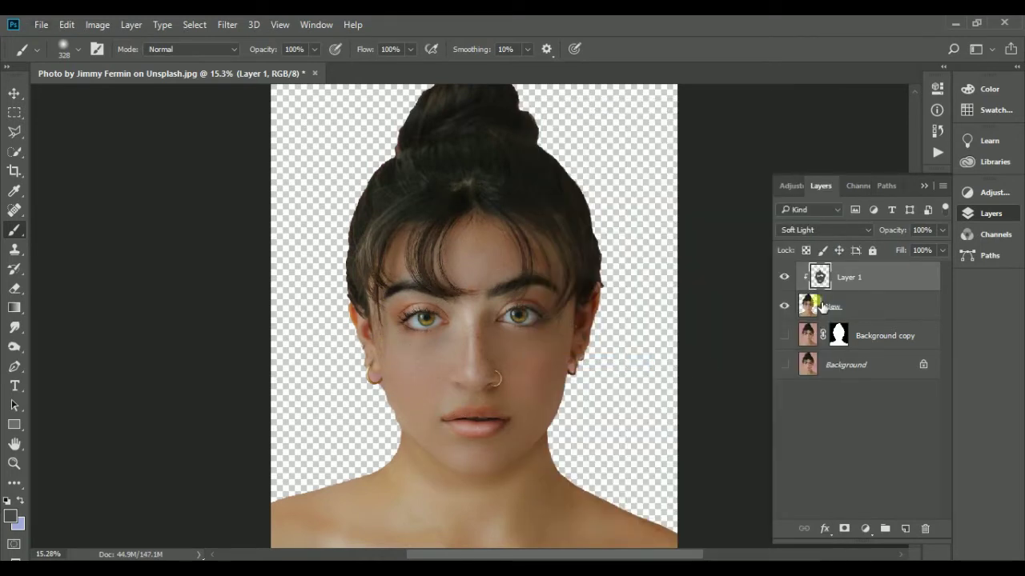
pyautogui.moveTo(451, 452)
pyautogui.mouseDown()
pyautogui.moveTo(446, 481)
pyautogui.moveTo(550, 521)
pyautogui.moveTo(648, 539)
pyautogui.moveTo(448, 558)
pyautogui.moveTo(379, 531)
pyautogui.moveTo(280, 552)
pyautogui.mouseUp()
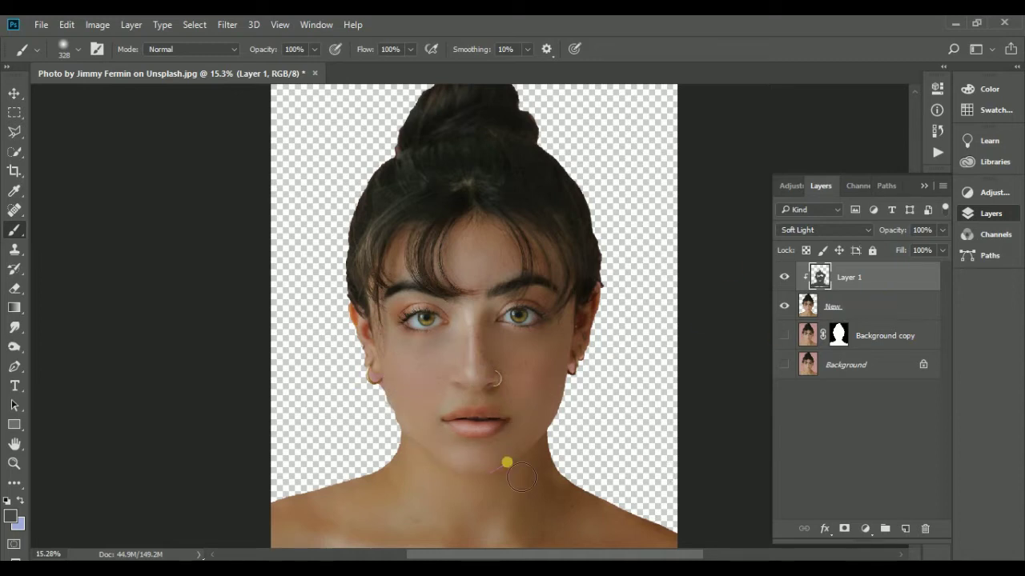
pyautogui.click(14, 347)
pyautogui.click(841, 310)
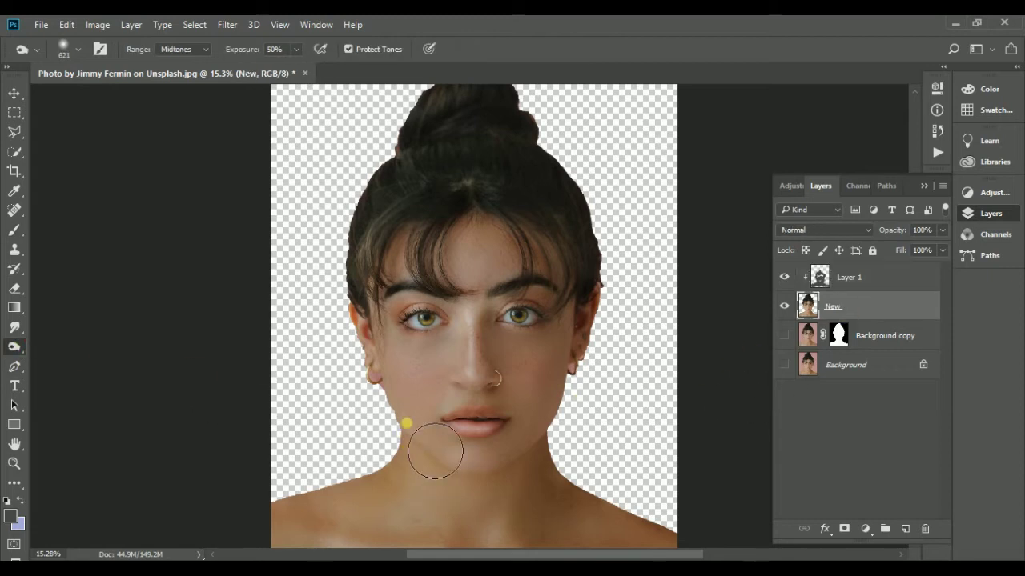
pyautogui.press('[')
pyautogui.press('[')
pyautogui.press('[')
pyautogui.press(']')
pyautogui.press(']')
pyautogui.press(']')
pyautogui.scroll(2, 614, 337)
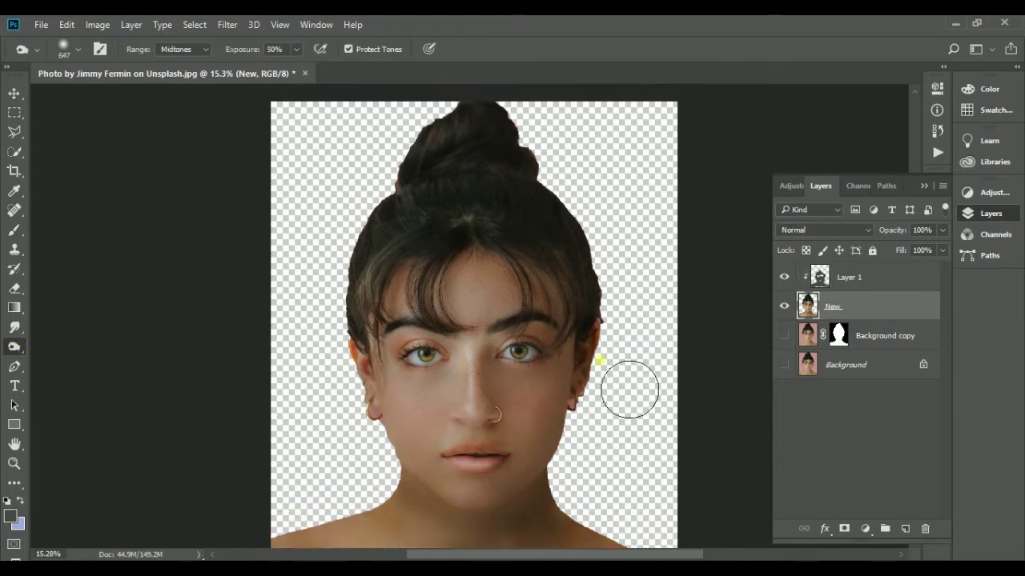
pyautogui.scroll(8, 424, 338)
pyautogui.press('[')
pyautogui.press('[')
pyautogui.press('[')
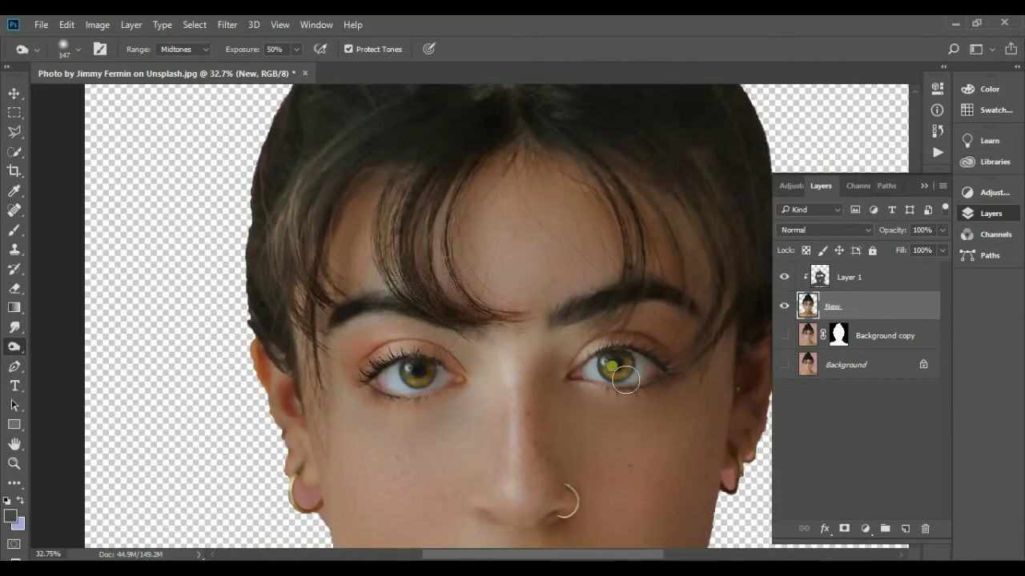
pyautogui.scroll(-4, 552, 420)
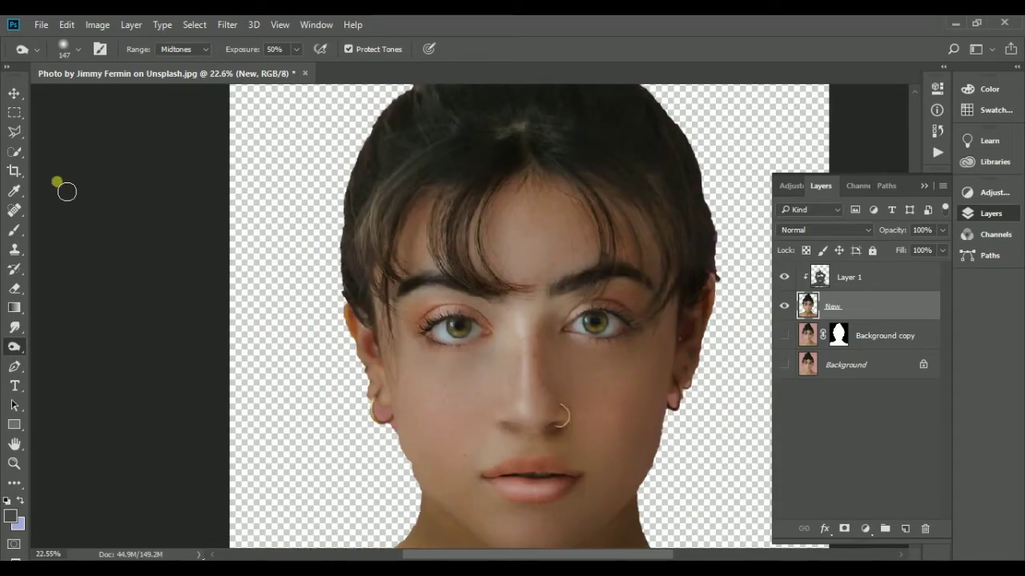
pyautogui.press('v')
pyautogui.scroll(-3, 350, 393)
pyautogui.click(400, 297)
pyautogui.click(784, 277)
pyautogui.click(784, 277)
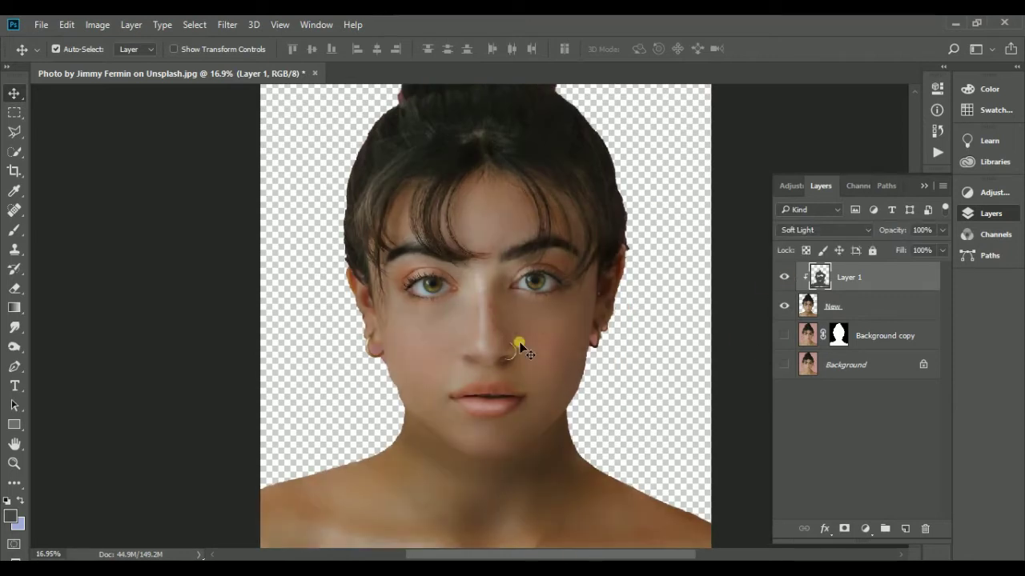
pyautogui.scroll(-1, 521, 307)
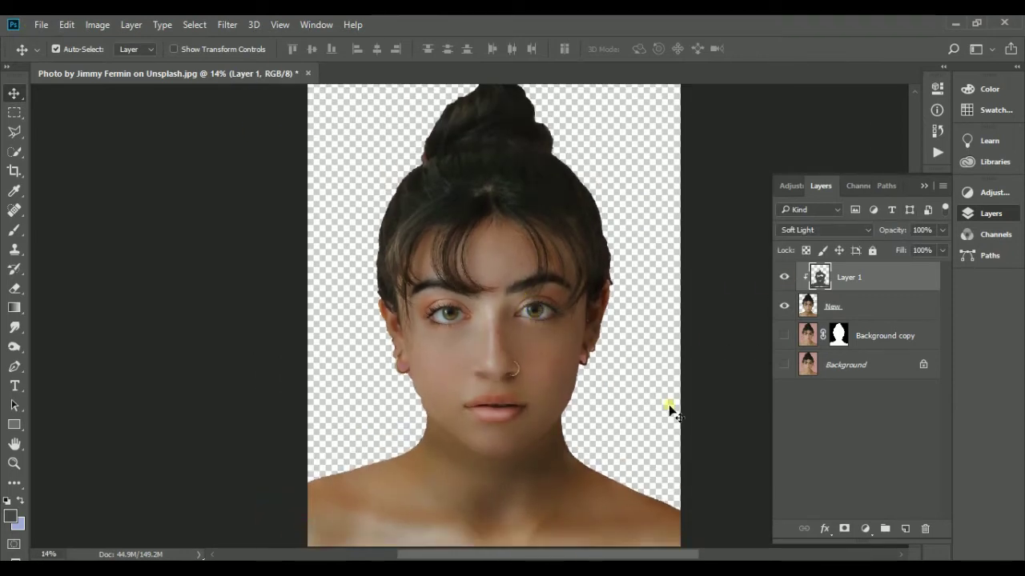
pyautogui.click(906, 528)
pyautogui.rightClick(860, 284)
# Clip Layer 2 to the layers below, pick pure red, and set Overlay blending
pyautogui.click(609, 367)
pyautogui.click(14, 231)
pyautogui.click(11, 517)
pyautogui.click(749, 280)
pyautogui.click(897, 272)
pyautogui.click(812, 230)
pyautogui.click(810, 377)
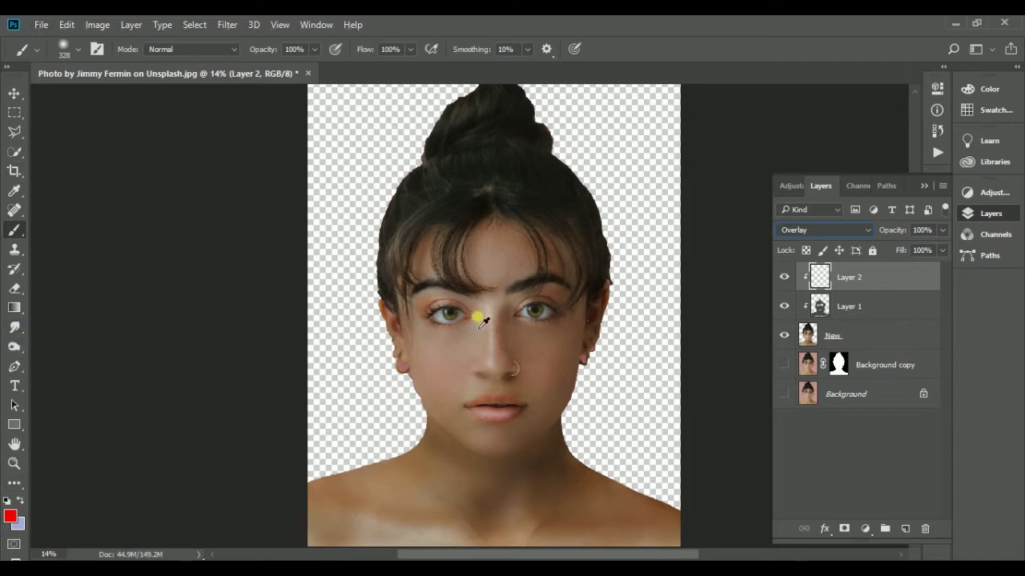
# Paint both irises red, then zoom in on the lower face and back out
pyautogui.moveTo(470, 324); pyautogui.dragTo(456, 318)
pyautogui.click(452, 315)
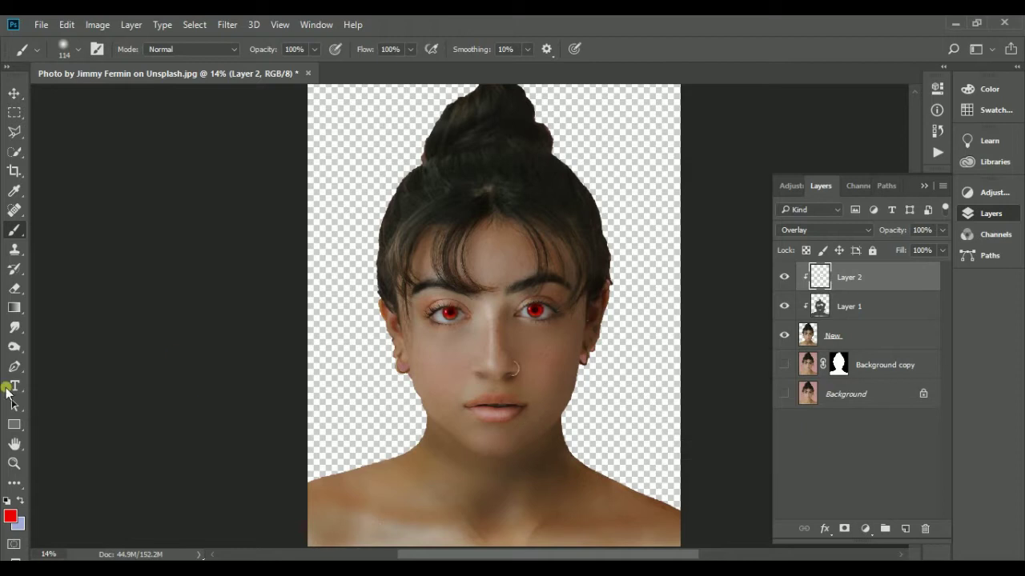
pyautogui.click(14, 464)
pyautogui.moveTo(485, 372); pyautogui.dragTo(682, 529)
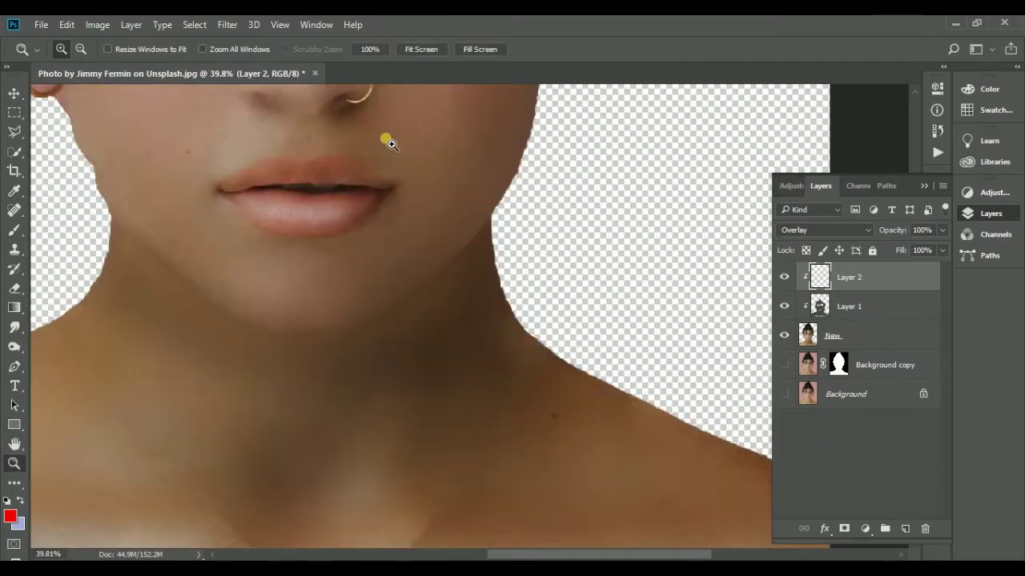
pyautogui.click(419, 50)
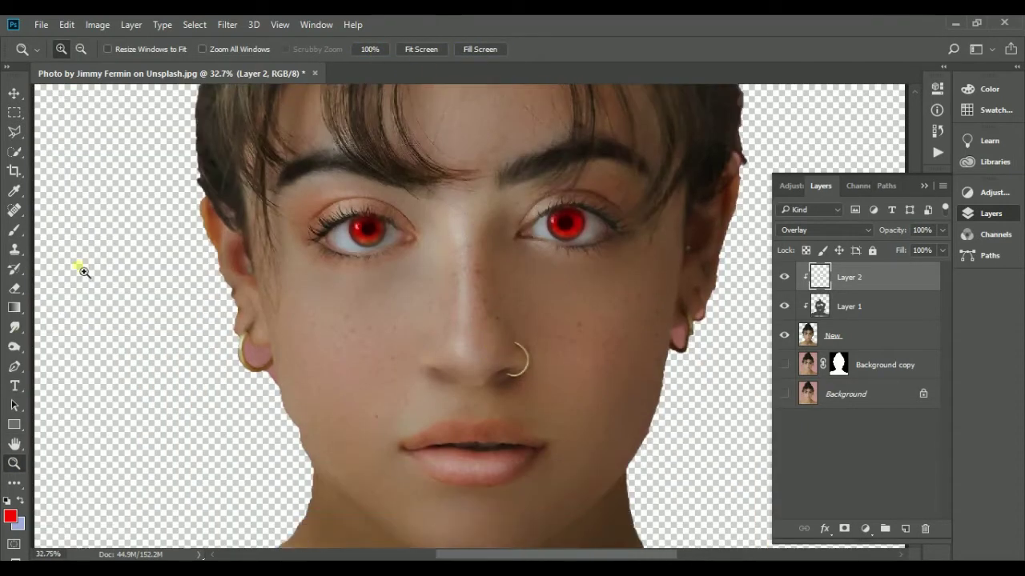
# Try red paint on the lips with the 110 brush preset, then undo it
pyautogui.click(14, 231)
pyautogui.scroll(-2, 564, 476)
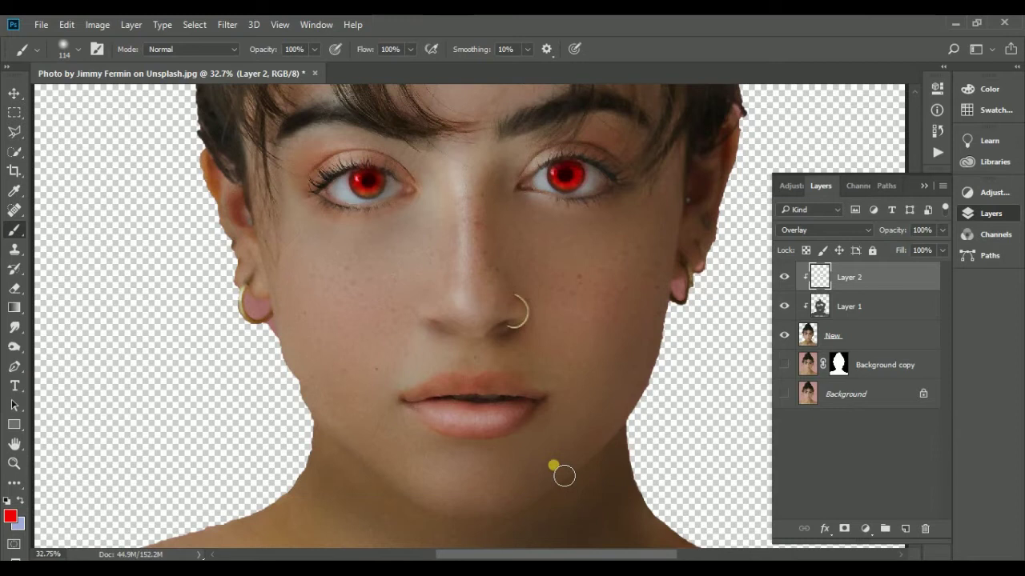
pyautogui.rightClick(457, 409)
pyautogui.click(627, 416)
pyautogui.moveTo(431, 394)
pyautogui.mouseDown()
pyautogui.moveTo(513, 389)
pyautogui.moveTo(457, 423)
pyautogui.moveTo(455, 401)
pyautogui.mouseUp()
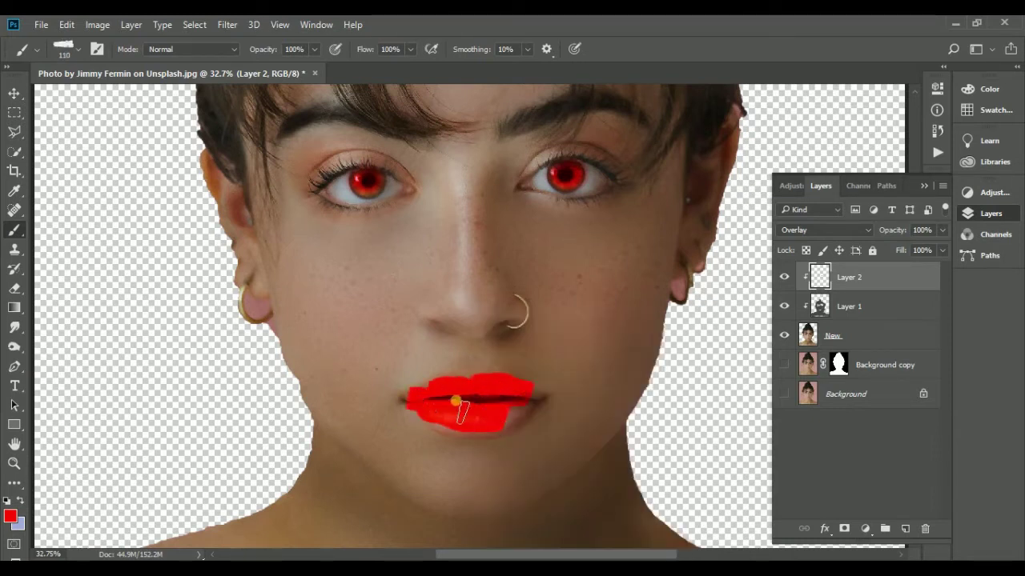
pyautogui.hotkey('ctrl', 'z')
# Paint the whites of both eyes red with the Soft Round brush
pyautogui.scroll(3, 400, 200)
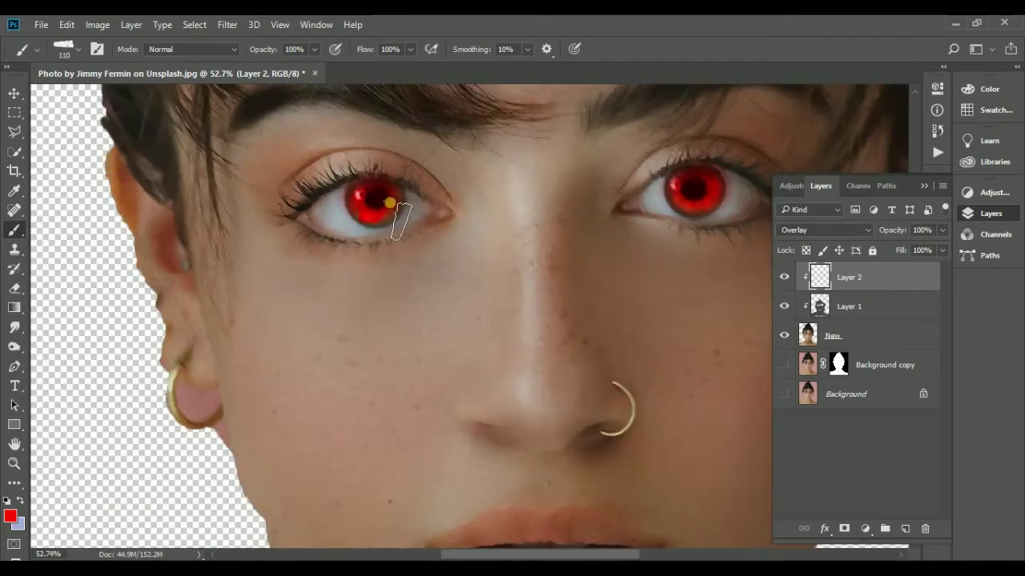
pyautogui.rightClick(448, 273)
pyautogui.doubleClick(451, 392)
pyautogui.hscroll(2, 659, 199)
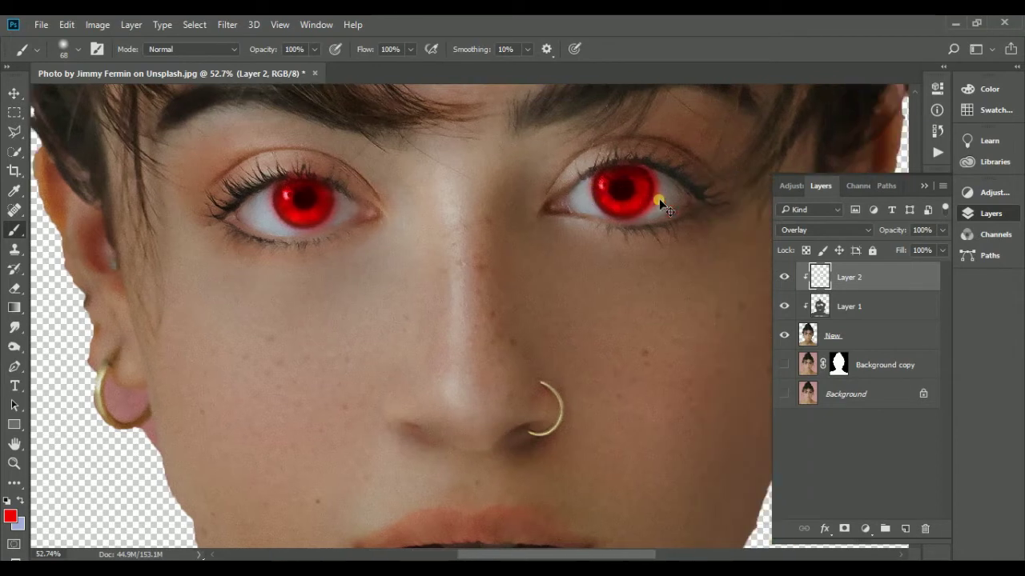
pyautogui.moveTo(578, 192)
pyautogui.mouseDown()
pyautogui.moveTo(679, 193)
pyautogui.moveTo(564, 200)
pyautogui.moveTo(613, 189)
pyautogui.mouseUp()
pyautogui.moveTo(273, 230); pyautogui.dragTo(293, 217)
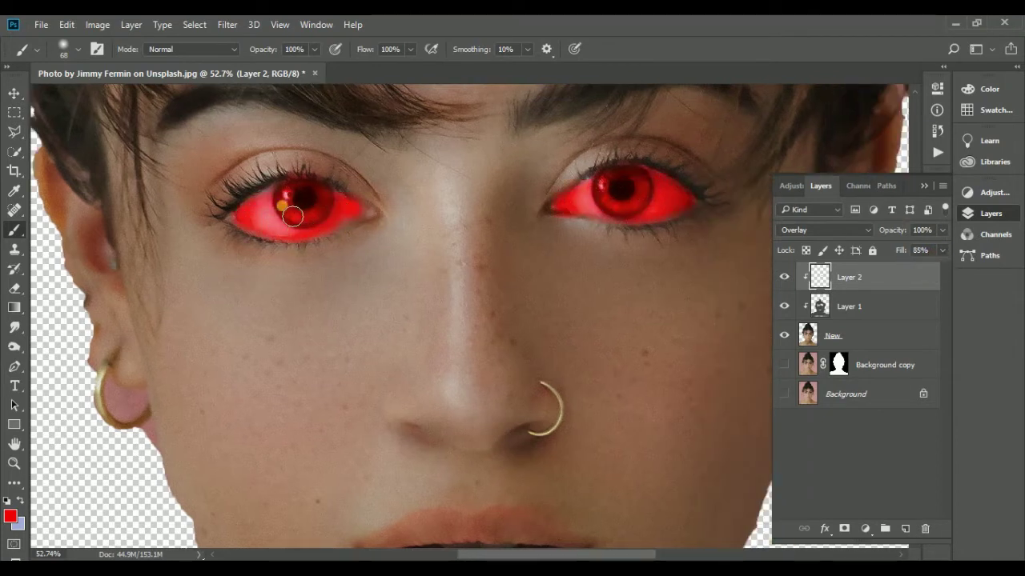
pyautogui.scroll(-3, 400, 299)
pyautogui.scroll(-3, 466, 360)
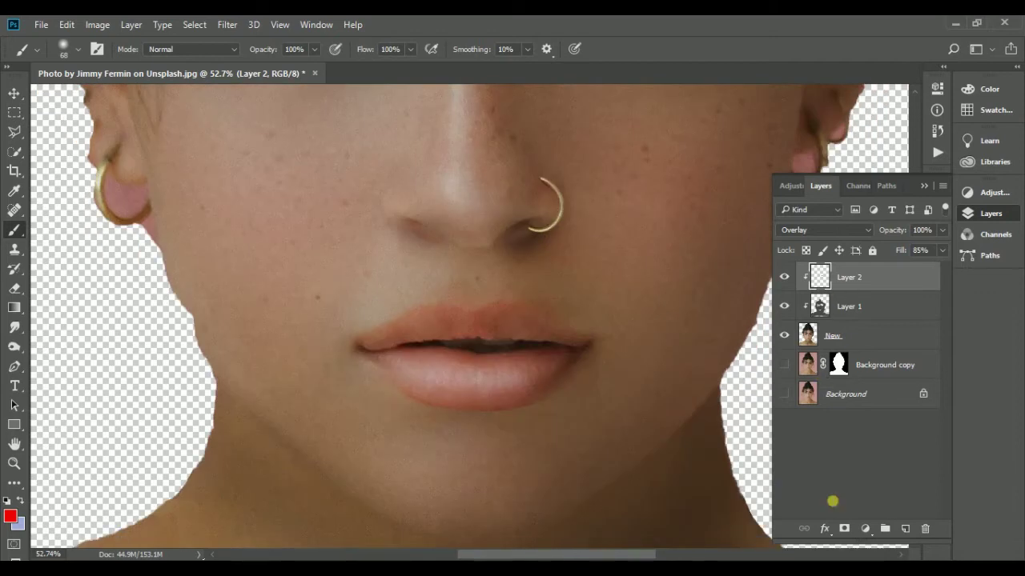
# Add a new Layer 3 clipped to the layers below
pyautogui.click(905, 528)
pyautogui.rightClick(872, 277)
pyautogui.click(638, 377)
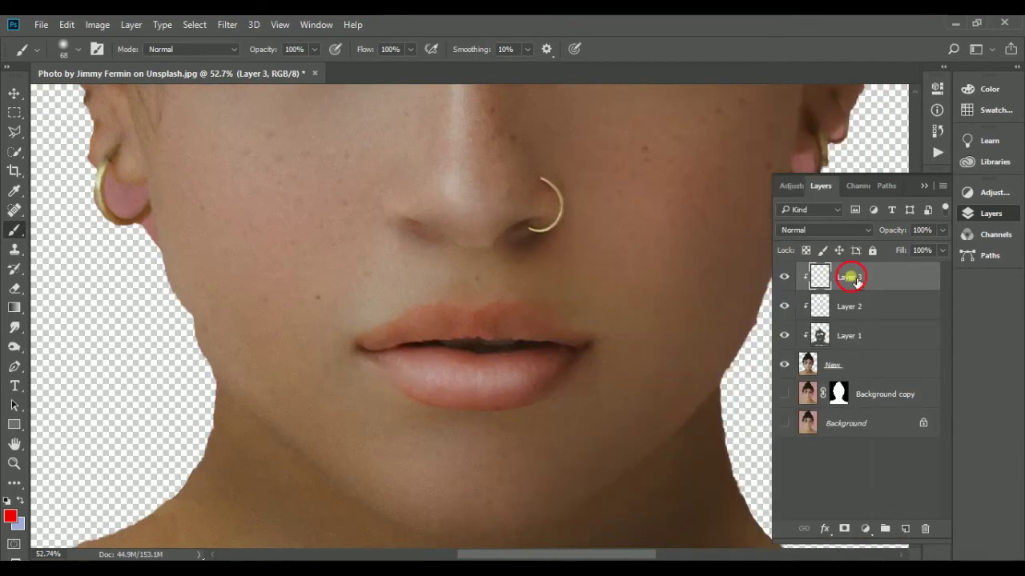
# Paint red across the lips with a soft brush and set Layer 3 to Color Burn
pyautogui.moveTo(360, 347); pyautogui.dragTo(427, 325)
pyautogui.rightClick(452, 316)
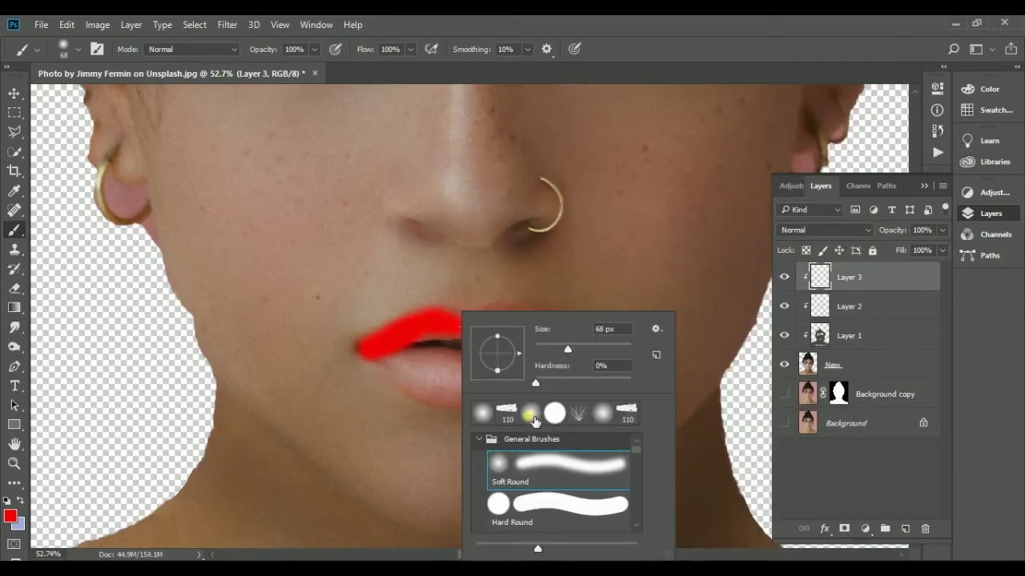
pyautogui.click(10, 517)
pyautogui.press('Return')
pyautogui.moveTo(446, 332)
pyautogui.mouseDown()
pyautogui.moveTo(533, 346)
pyautogui.moveTo(400, 355)
pyautogui.moveTo(423, 397)
pyautogui.moveTo(570, 361)
pyautogui.mouseUp()
pyautogui.click(825, 229)
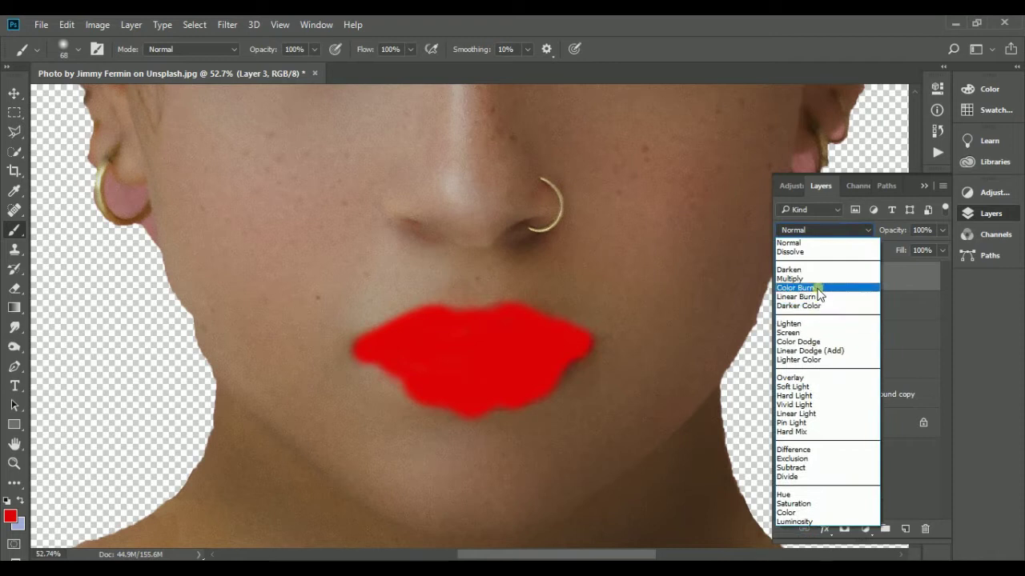
pyautogui.click(800, 289)
# Browse the Brush Preset picker repeatedly over the mouth area
pyautogui.rightClick(459, 390)
pyautogui.press('Escape')
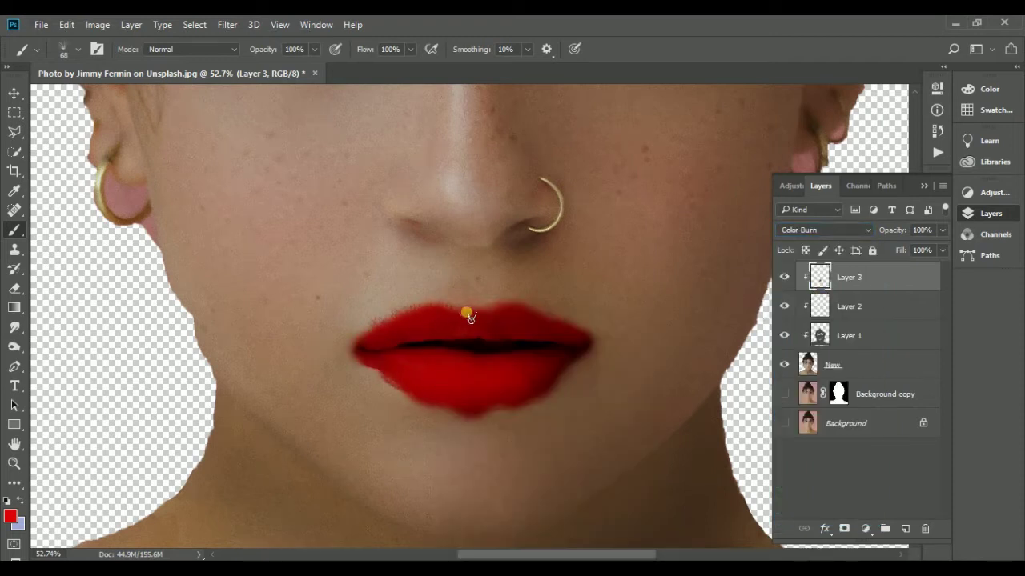
pyautogui.rightClick(392, 354)
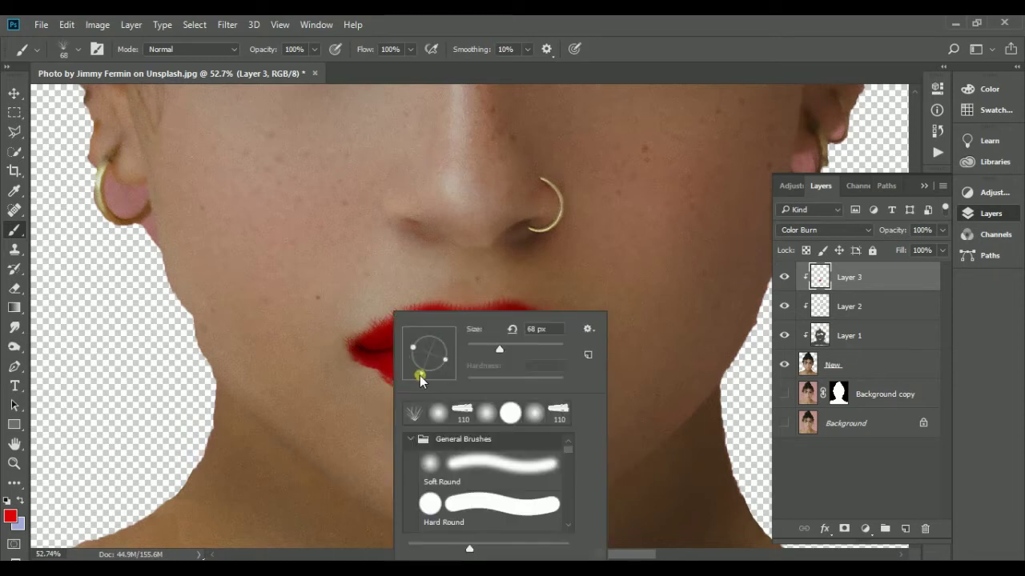
pyautogui.press('Escape')
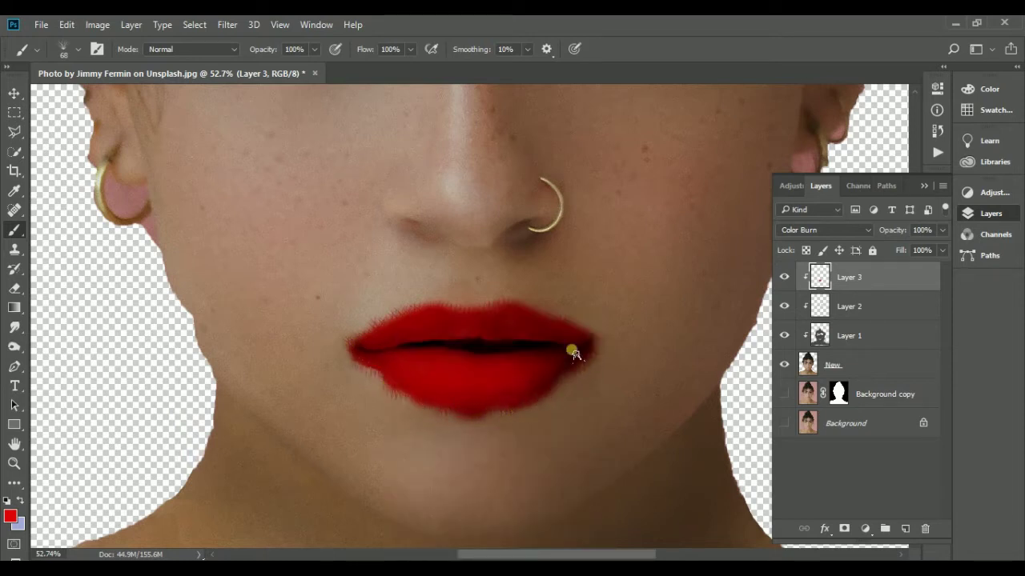
pyautogui.rightClick(597, 346)
pyautogui.scroll(-10, 725, 441)
pyautogui.press('Escape')
pyautogui.rightClick(584, 222)
pyautogui.scroll(2, 720, 428)
pyautogui.scroll(2, 674, 417)
pyautogui.scroll(2, 656, 410)
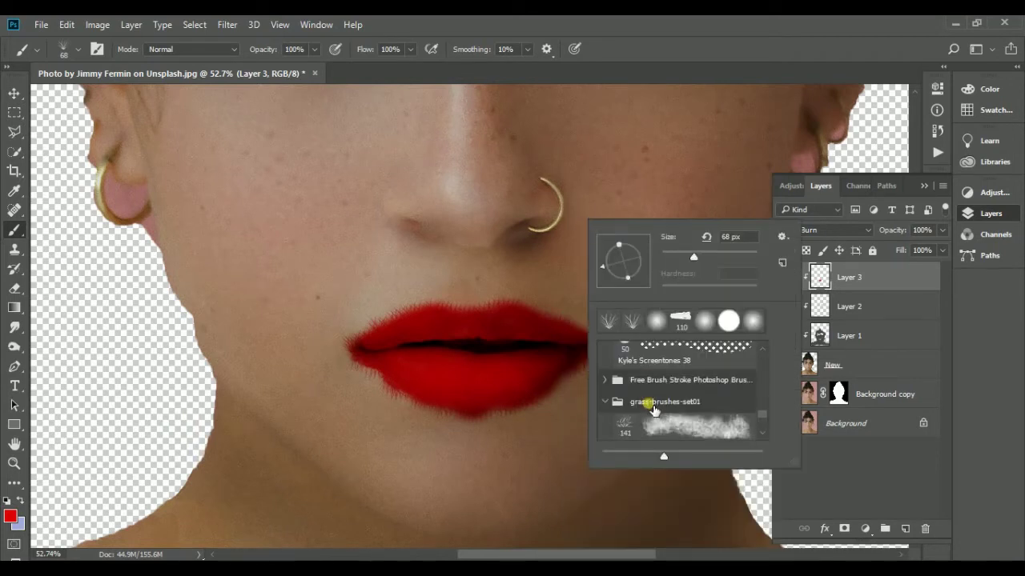
# Set up the Brush Stroke 3 brush at 136 px with a vertical tip, undoing stray strokes
pyautogui.click(611, 382)
pyautogui.scroll(-1, 617, 406)
pyautogui.click(602, 379)
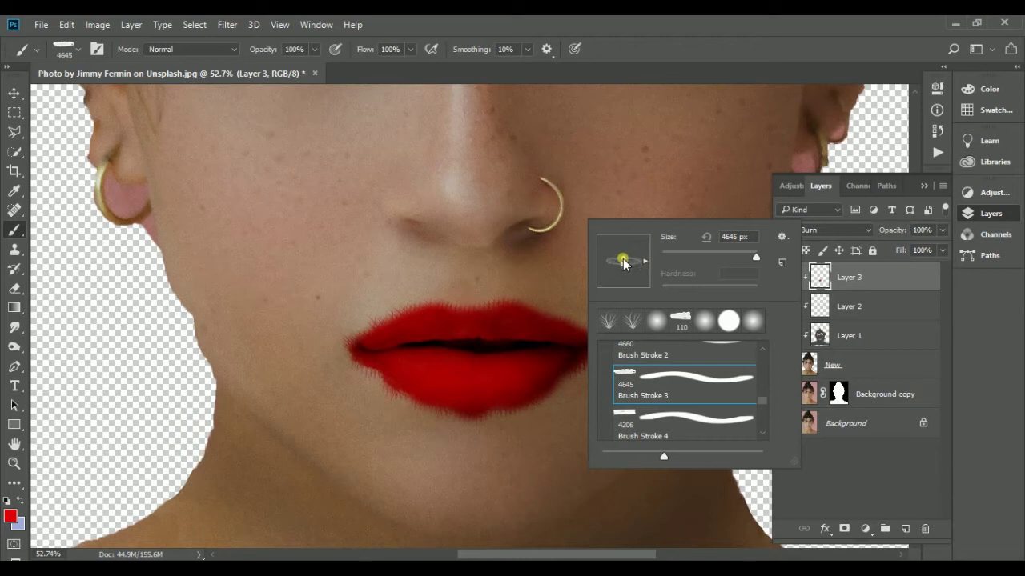
pyautogui.write('136')
pyautogui.moveTo(609, 250); pyautogui.dragTo(624, 240)
pyautogui.press('Return')
pyautogui.rightClick(656, 353)
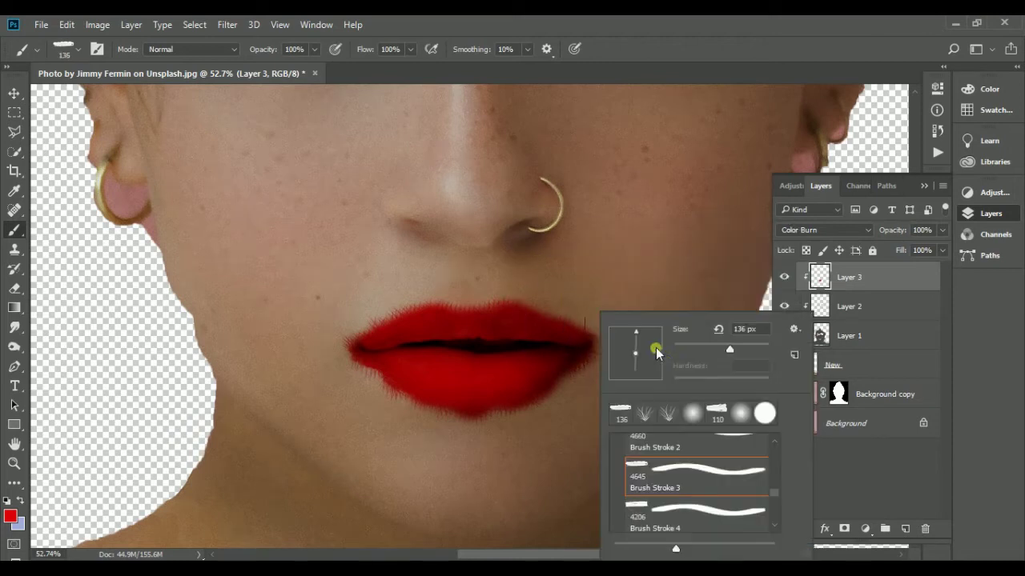
pyautogui.click(590, 344)
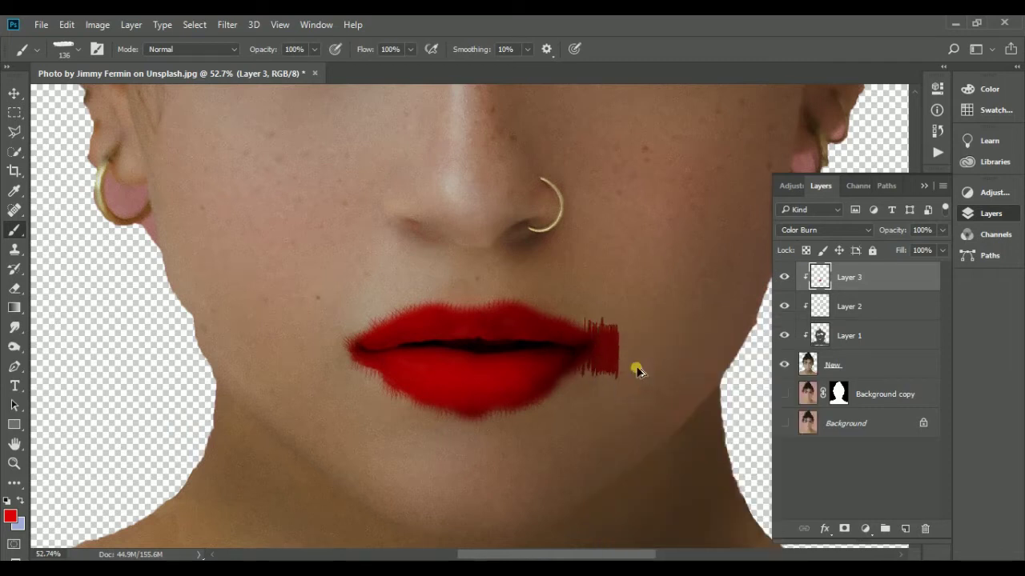
pyautogui.hotkey('ctrl', 'z')
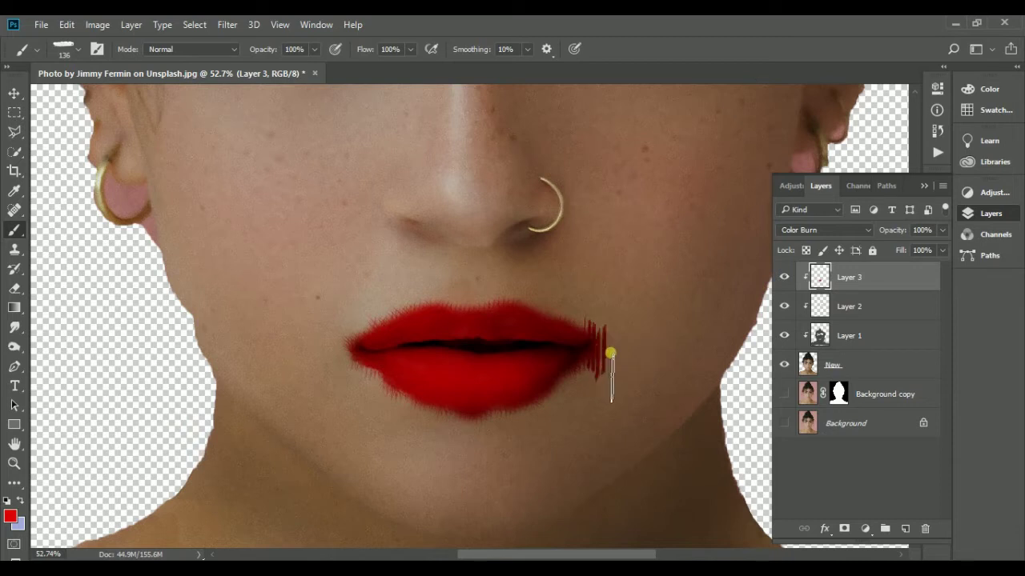
# Paint jagged vertical red streaks at both lip corners with a smaller brush
pyautogui.rightClick(620, 346)
pyautogui.moveTo(606, 346); pyautogui.dragTo(567, 361)
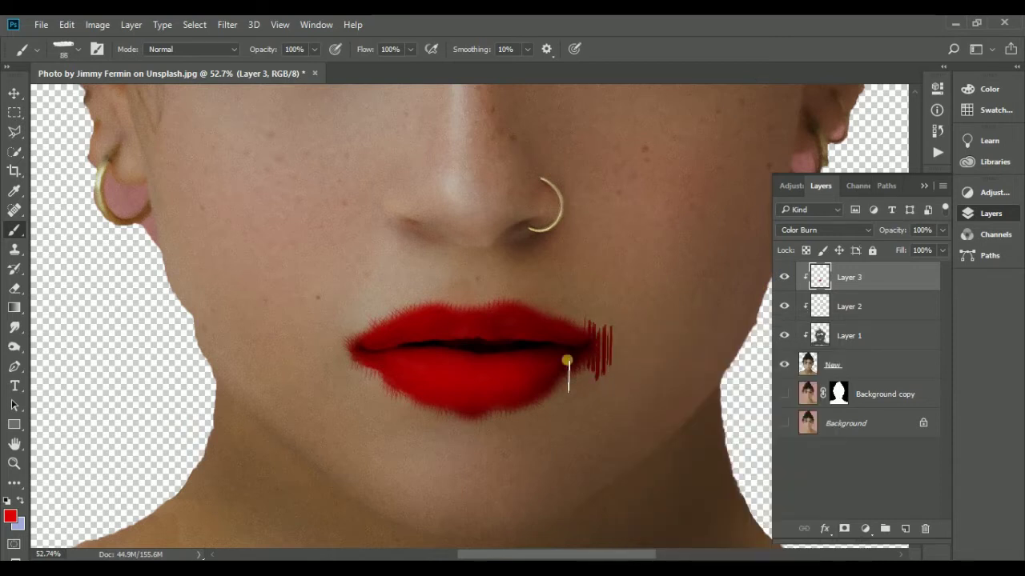
pyautogui.moveTo(349, 354); pyautogui.dragTo(347, 352)
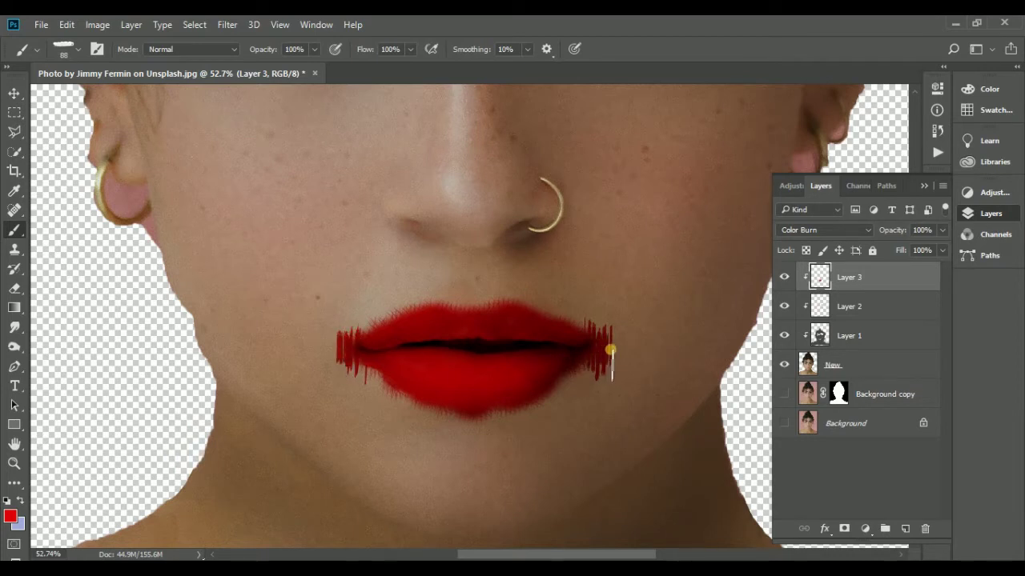
pyautogui.rightClick(618, 354)
pyautogui.press('Return')
pyautogui.scroll(-3, 474, 414)
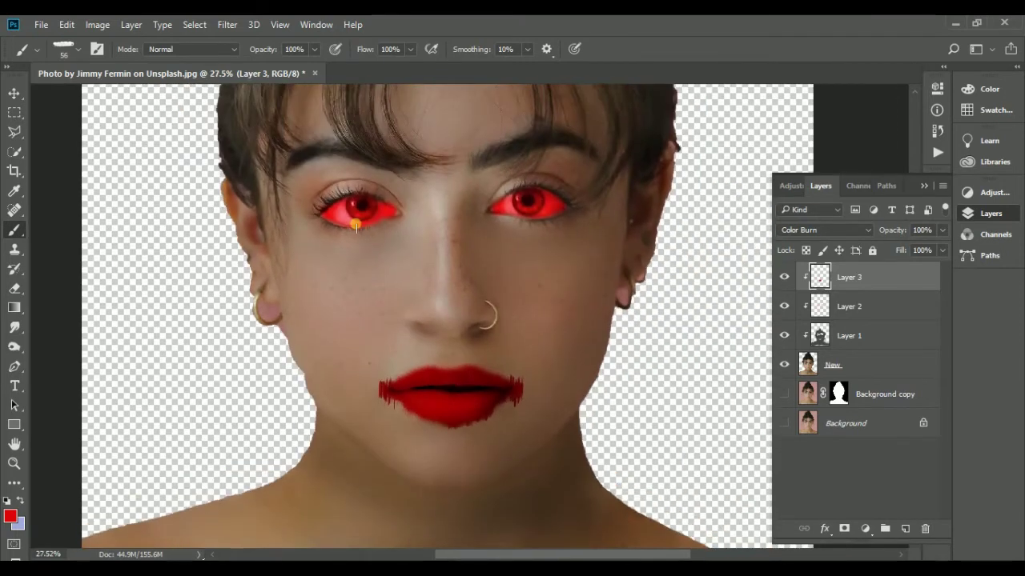
# Paint red streaks along the lower eyelids beneath the glowing eyes
pyautogui.scroll(2, 295, 218)
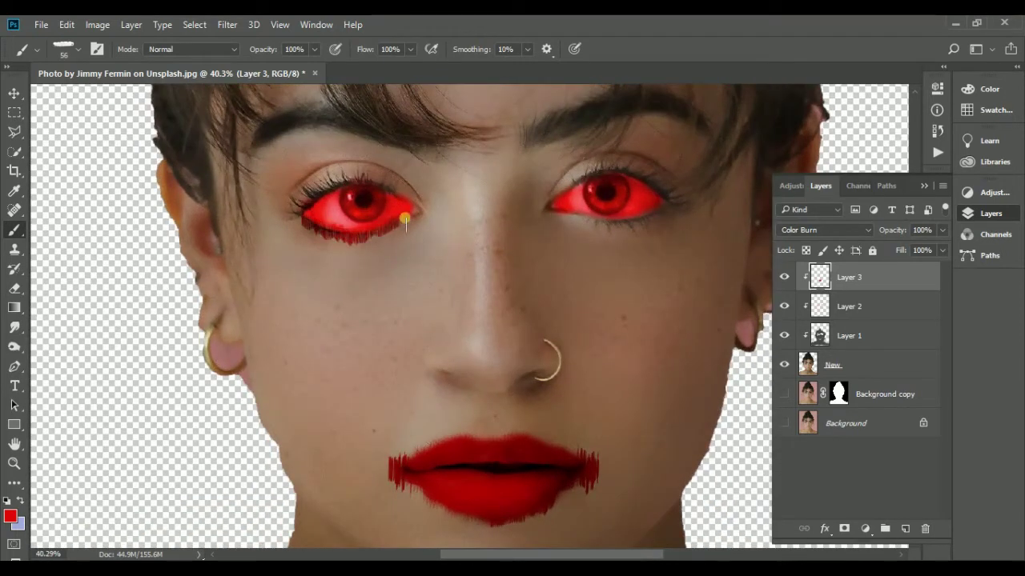
pyautogui.moveTo(565, 215); pyautogui.dragTo(678, 211)
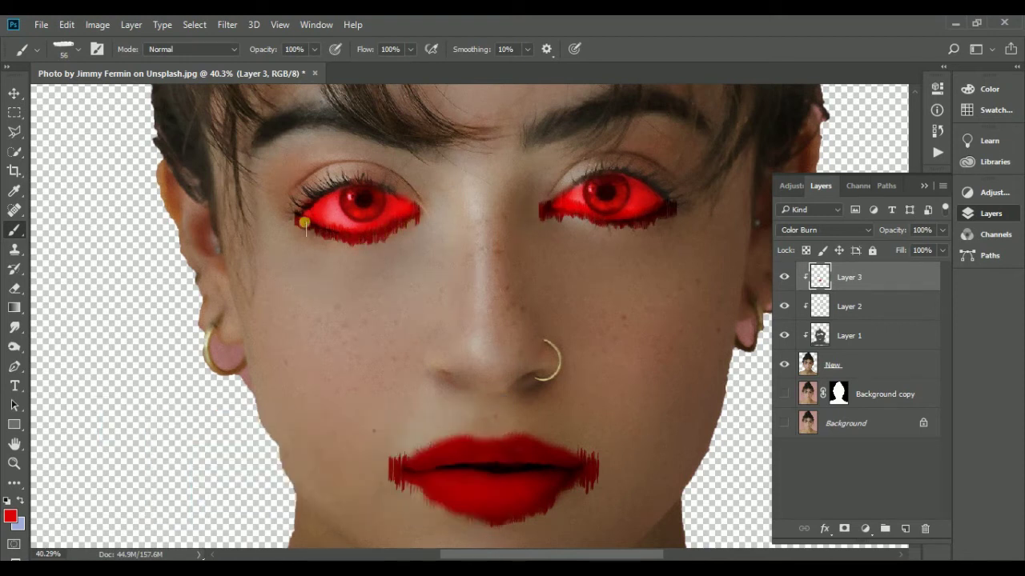
pyautogui.rightClick(349, 220)
pyautogui.click(413, 210)
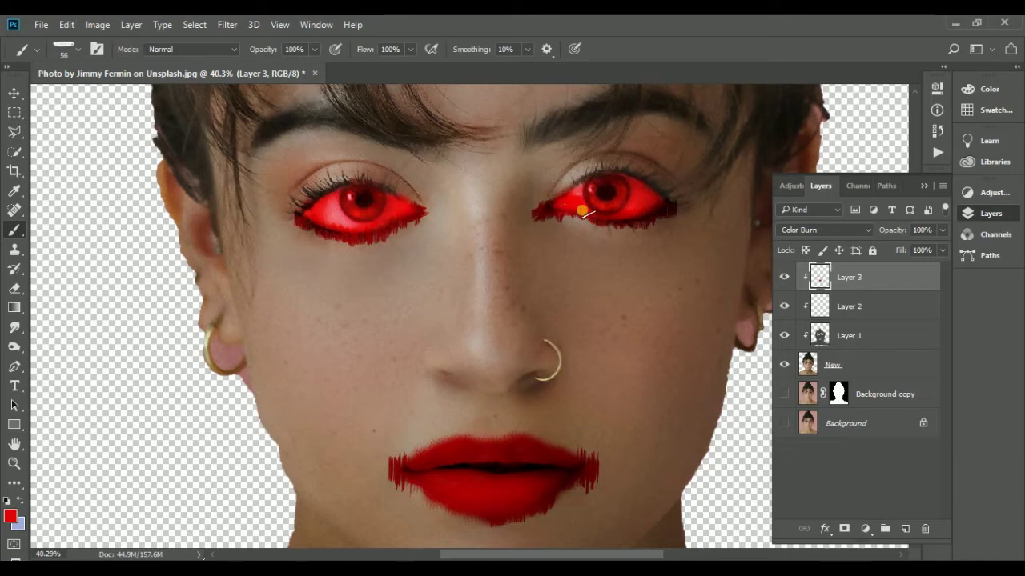
# Set Layer 2 to Overlay blending with 68% fill
pyautogui.keyDown('alt'); pyautogui.click(807, 308); pyautogui.keyUp('alt')
pyautogui.click(865, 307)
pyautogui.click(942, 249)
pyautogui.moveTo(931, 269); pyautogui.dragTo(919, 271)
pyautogui.click(588, 194)
# Burn the eye's iris darker on Layer 3, then size a Smudge brush
pyautogui.hotkey('alt', ']')
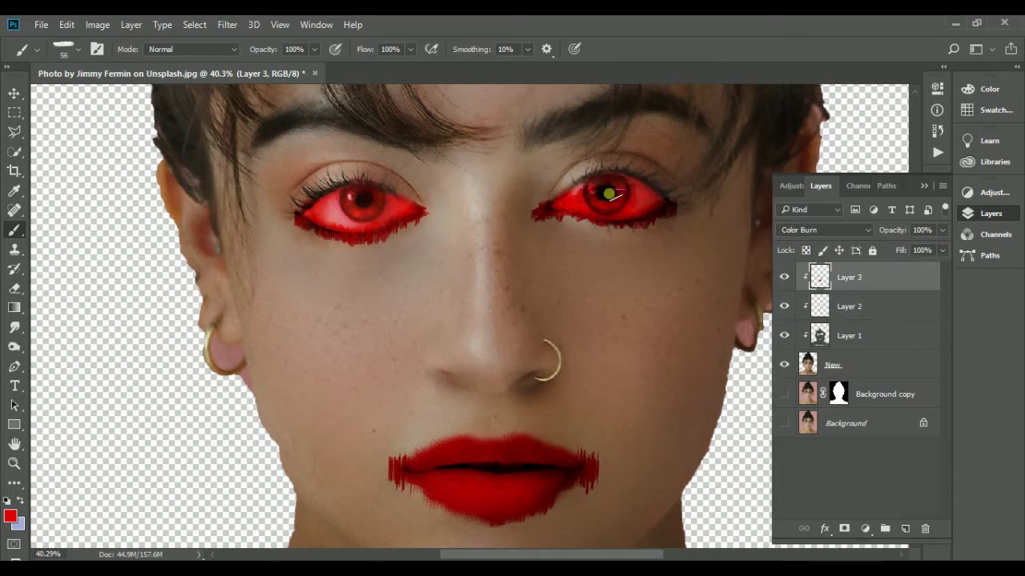
pyautogui.moveTo(395, 215); pyautogui.dragTo(351, 231)
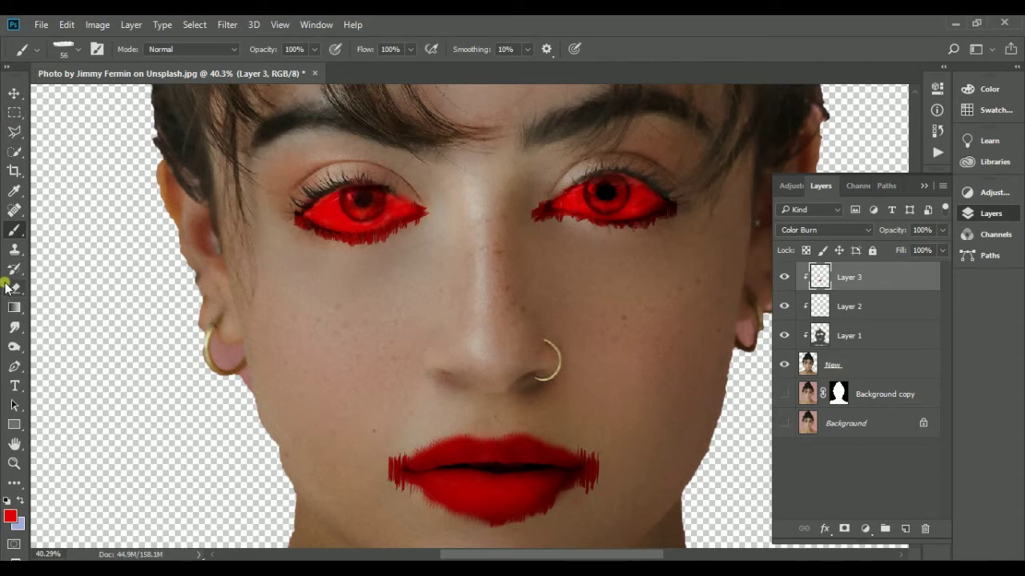
pyautogui.click(11, 328)
pyautogui.rightClick(293, 274)
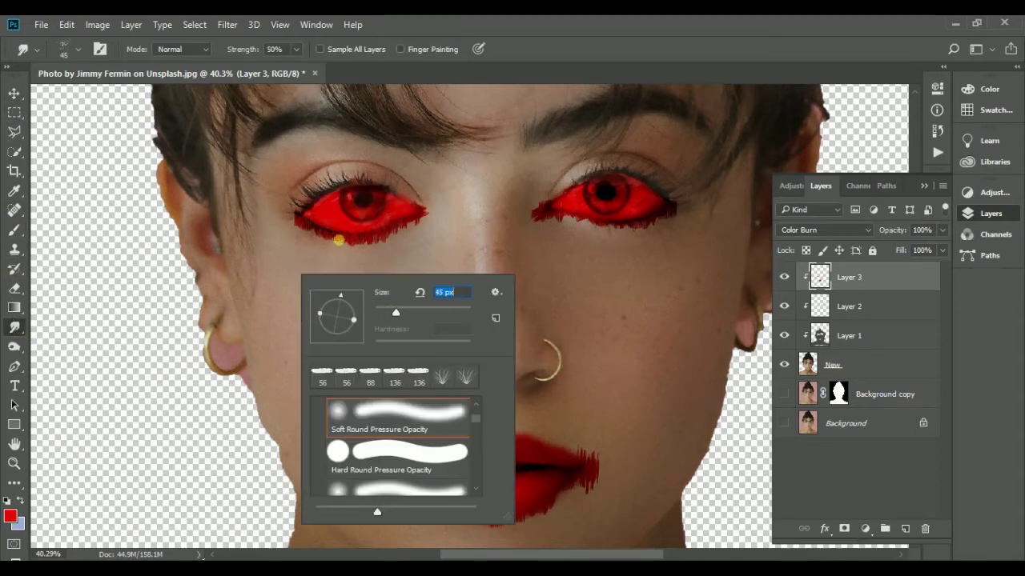
pyautogui.press('Return')
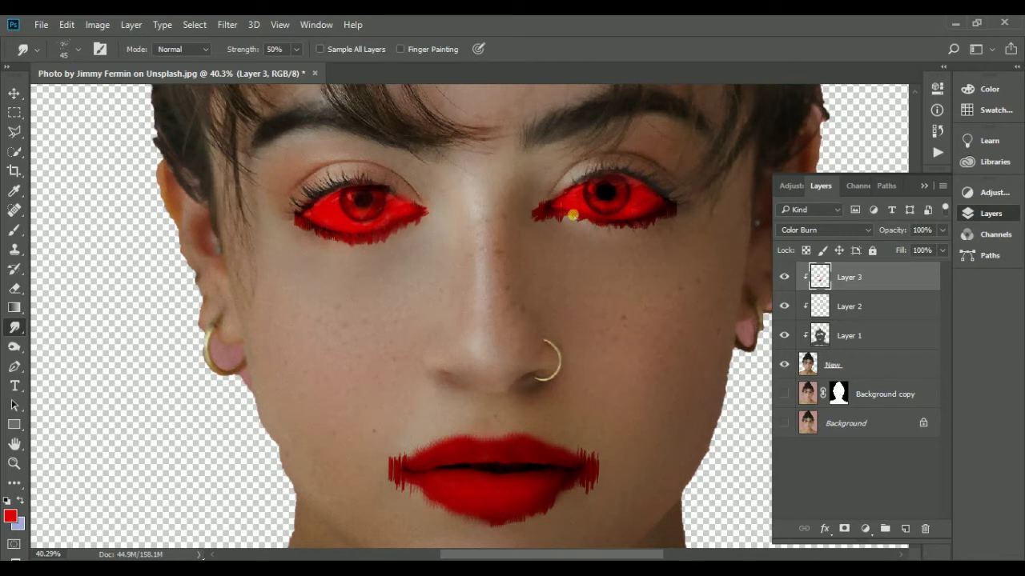
pyautogui.scroll(-3, 650, 225)
# Place zombie-scratch.jpg into the document as an embedded image
pyautogui.press('v')
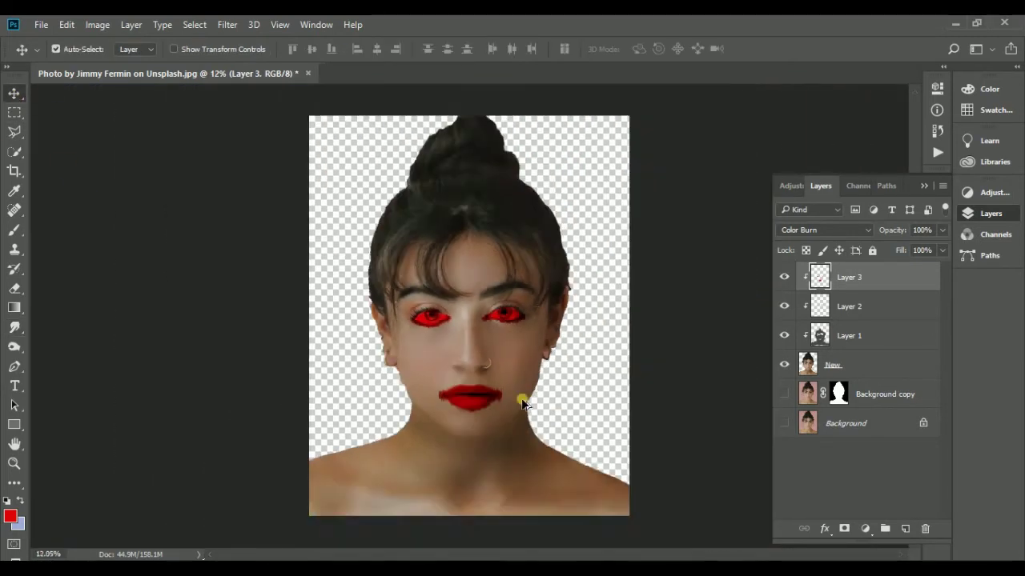
pyautogui.hotkey('ctrl', '0')
pyautogui.click(41, 24)
pyautogui.click(119, 304)
pyautogui.click(258, 245)
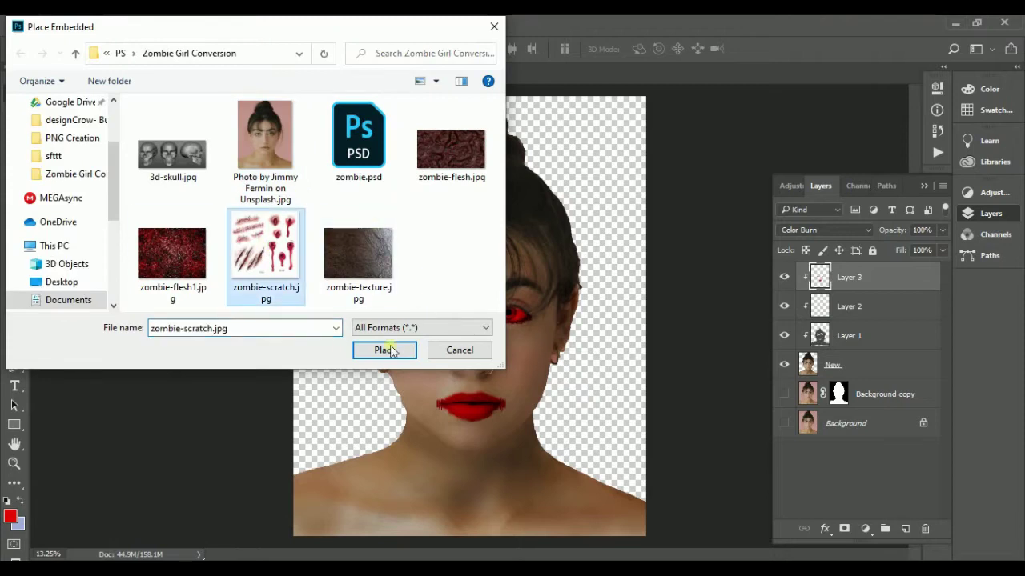
pyautogui.click(384, 350)
pyautogui.press('Return')
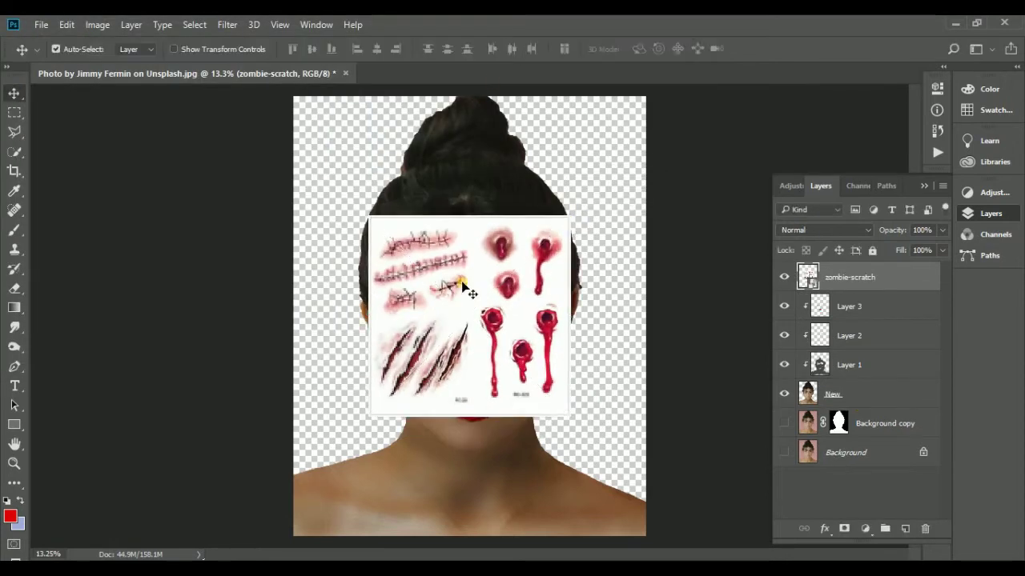
# Lasso the claw scratches onto a new layer and hide the zombie-scratch layer
pyautogui.scroll(5, 467, 292)
pyautogui.scroll(-2, 467, 292)
pyautogui.scroll(-1, 467, 292)
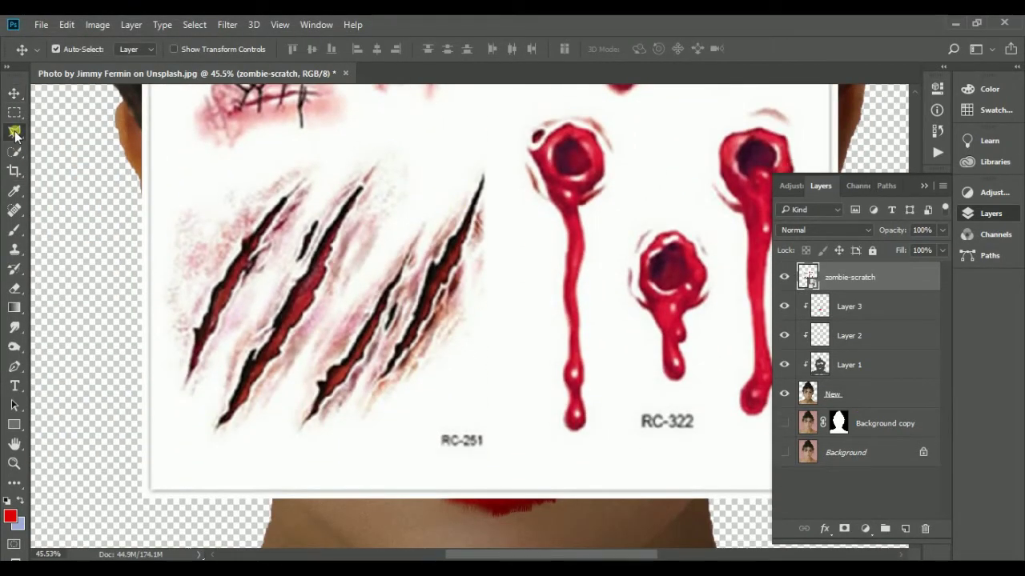
pyautogui.click(15, 132)
pyautogui.moveTo(357, 452); pyautogui.dragTo(176, 191)
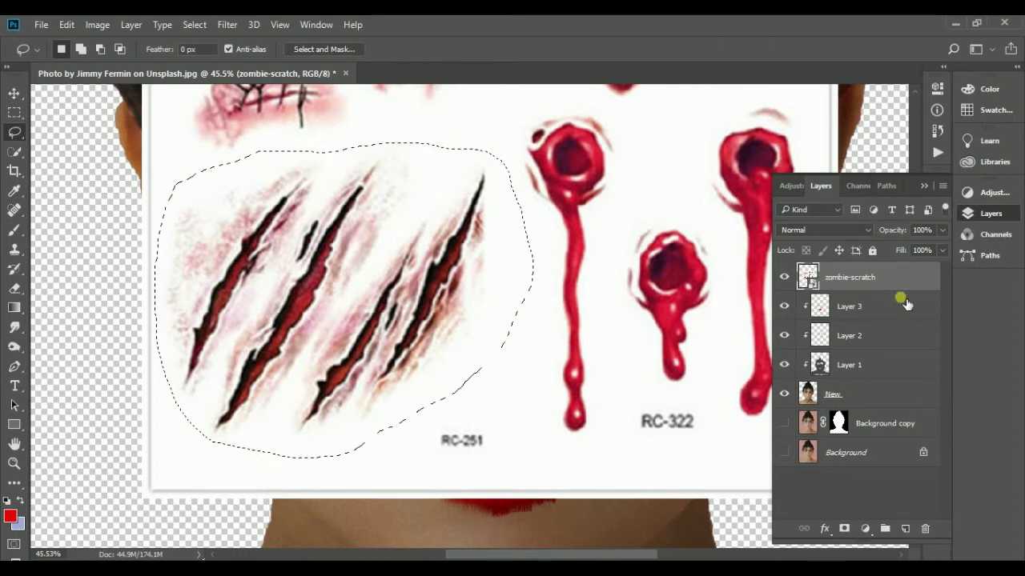
pyautogui.hotkey('ctrl', 'j')
pyautogui.click(784, 306)
# Move the scratch cutout onto the right shoulder with Multiply blending
pyautogui.press('v')
pyautogui.scroll(-3, 389, 377)
pyautogui.moveTo(405, 144)
pyautogui.mouseDown()
pyautogui.moveTo(448, 498)
pyautogui.moveTo(558, 370)
pyautogui.mouseUp()
pyautogui.click(825, 230)
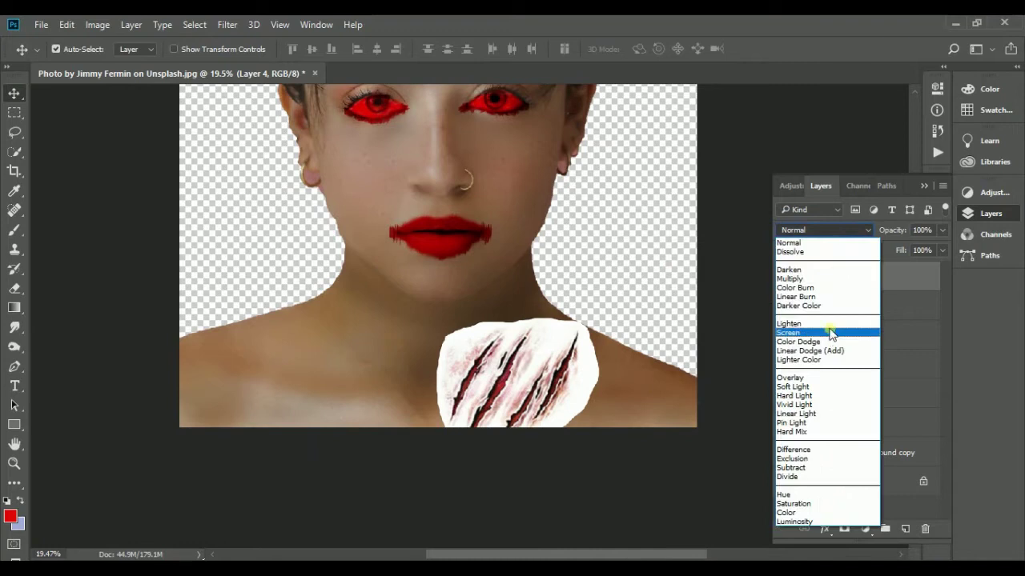
pyautogui.click(787, 332)
pyautogui.click(825, 229)
pyautogui.click(789, 278)
pyautogui.moveTo(571, 405); pyautogui.dragTo(601, 413)
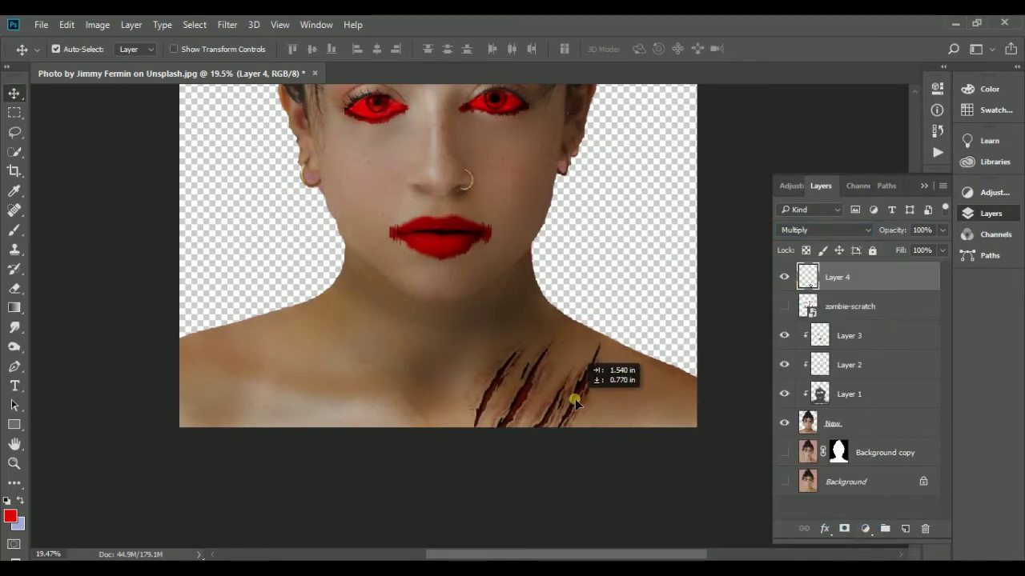
# Lower the scratches to 75% opacity, copy them to the left shoulder, add a clipped layer
pyautogui.click(942, 229)
pyautogui.moveTo(926, 249); pyautogui.dragTo(924, 249)
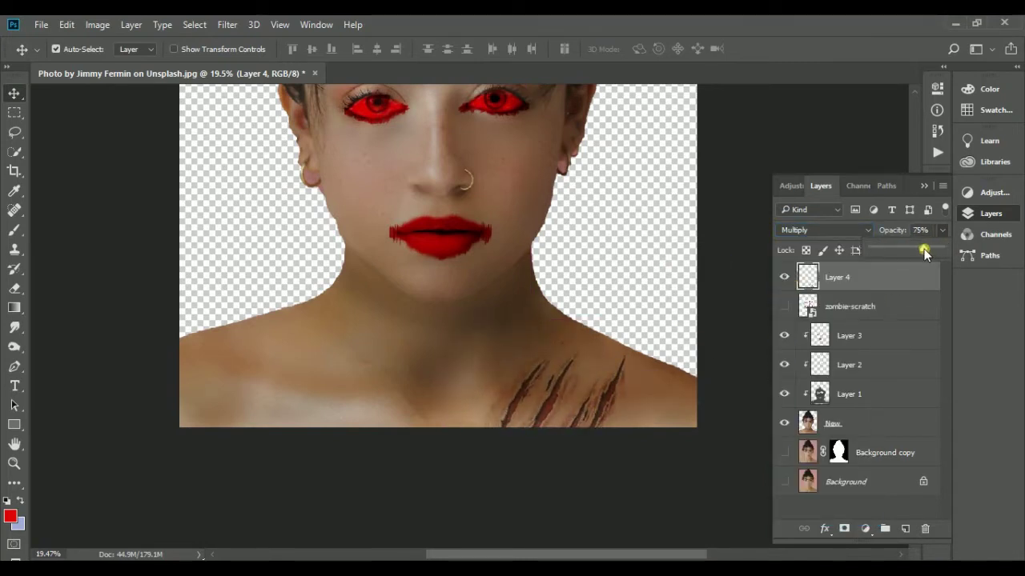
pyautogui.keyDown('alt'); pyautogui.moveTo(537, 424); pyautogui.dragTo(275, 423); pyautogui.keyUp('alt')
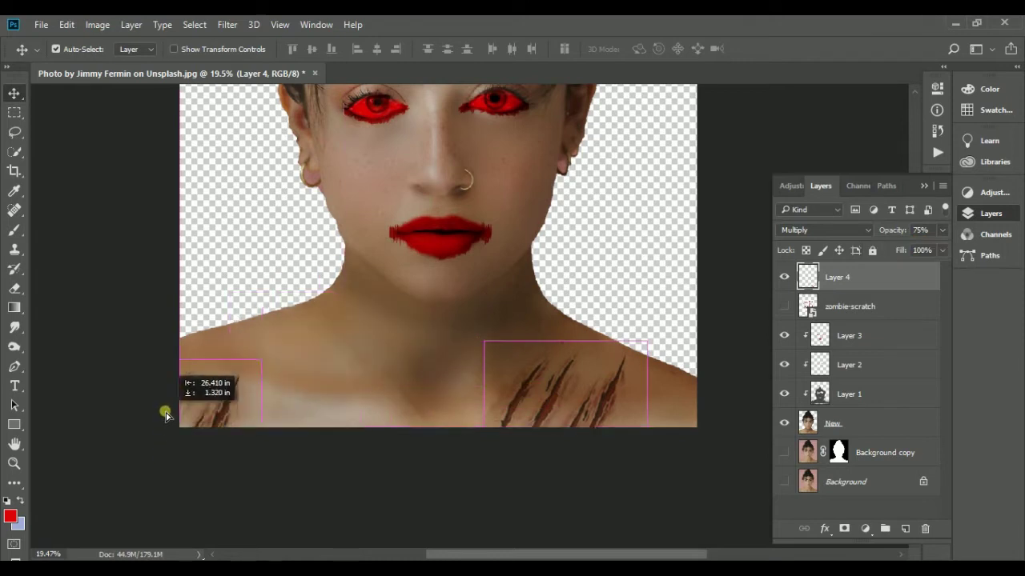
pyautogui.click(905, 528)
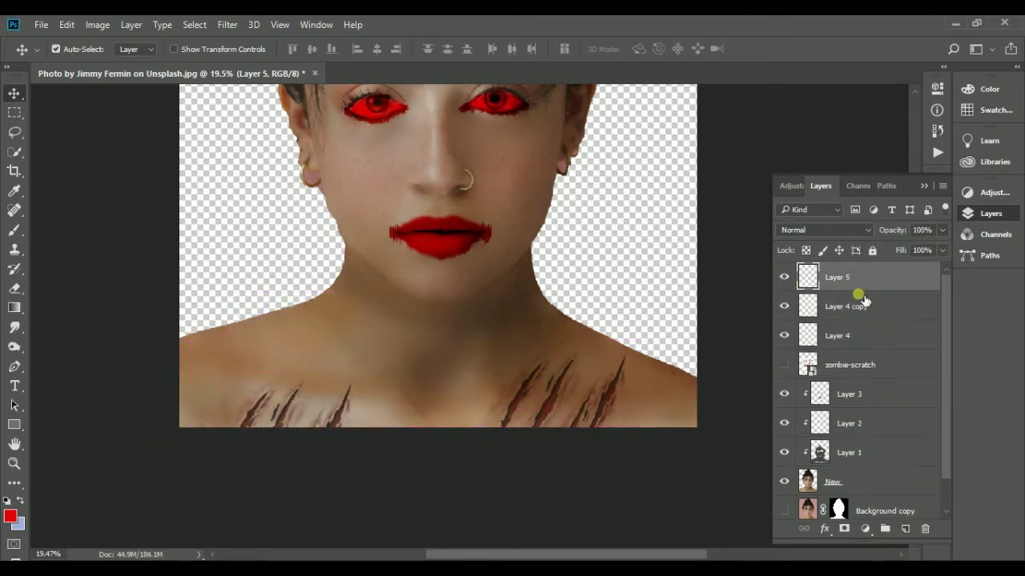
pyautogui.keyDown('alt'); pyautogui.click(868, 293); pyautogui.keyUp('alt')
# Set up a smaller Soft Round brush for red paint
pyautogui.press('b')
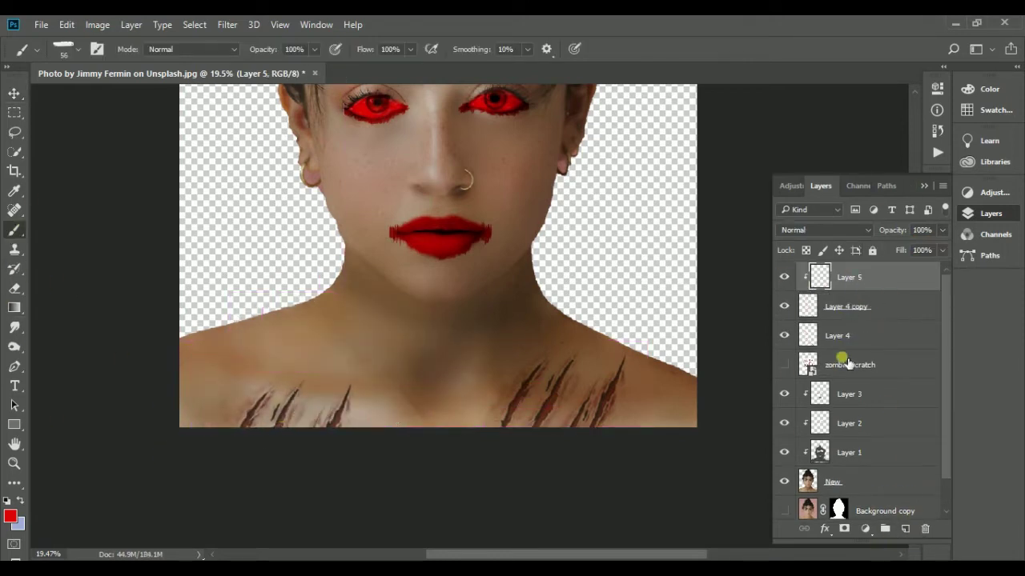
pyautogui.rightClick(315, 406)
pyautogui.scroll(5, 416, 486)
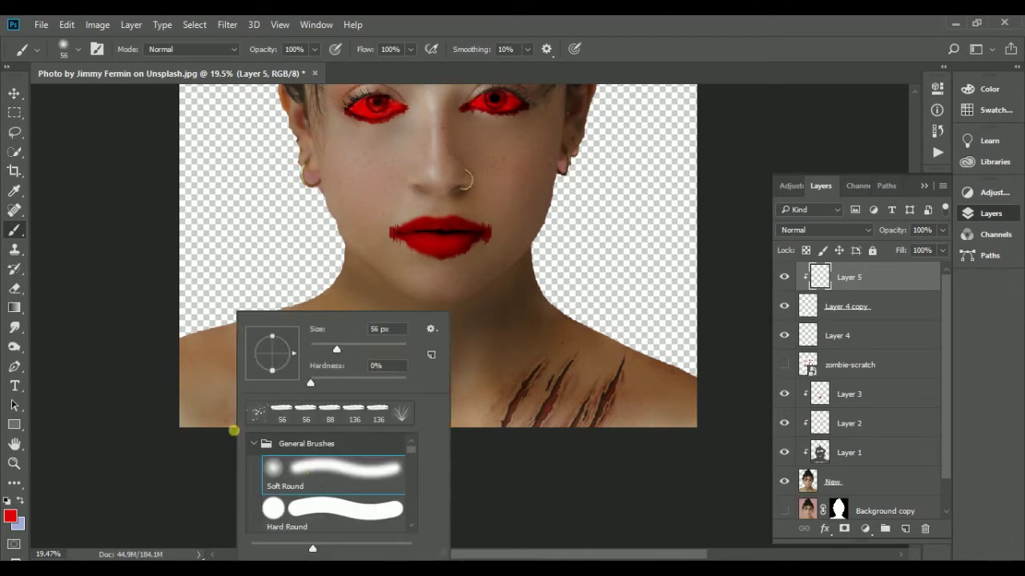
pyautogui.doubleClick(272, 470)
pyautogui.moveTo(261, 417); pyautogui.dragTo(305, 410)
pyautogui.hotkey('ctrl', 'z')
pyautogui.scroll(6, 182, 407)
pyautogui.moveTo(275, 343); pyautogui.dragTo(231, 342)
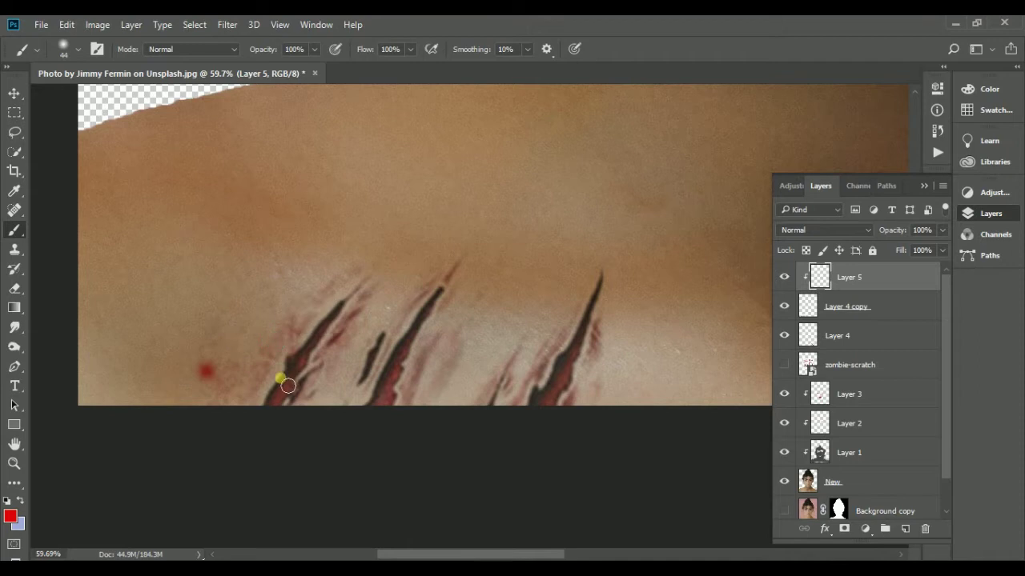
# Set Layer 5 to Overlay and paint red into the scratch wounds
pyautogui.click(825, 230)
pyautogui.click(825, 381)
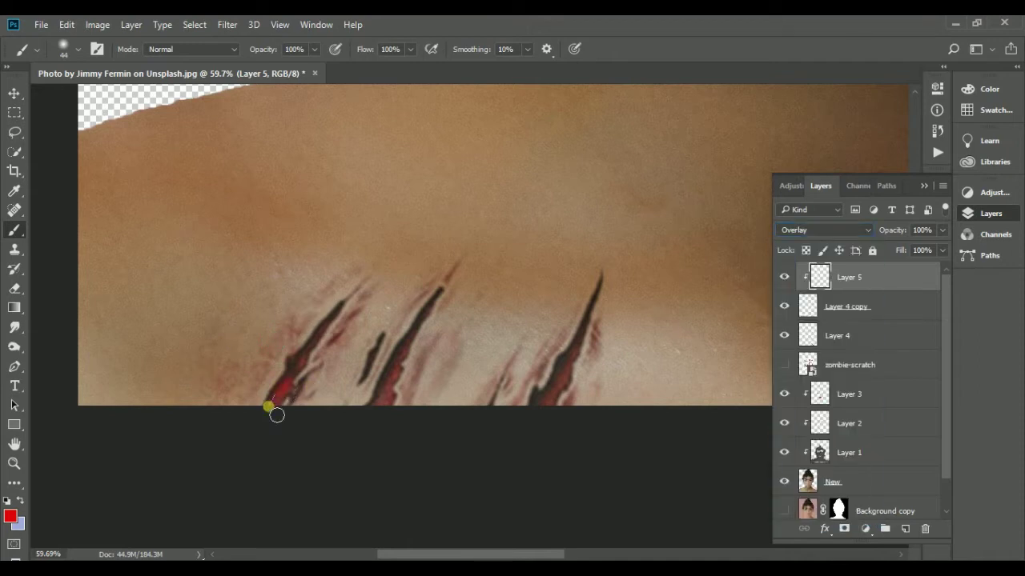
pyautogui.scroll(-1, 385, 341)
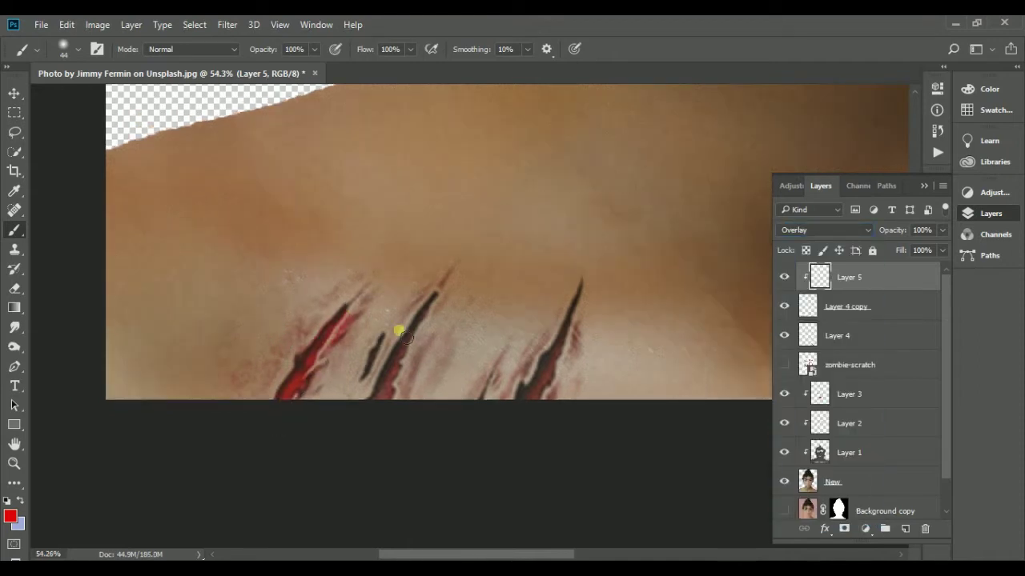
pyautogui.moveTo(382, 392)
pyautogui.mouseDown()
pyautogui.moveTo(469, 377)
pyautogui.moveTo(571, 309)
pyautogui.mouseUp()
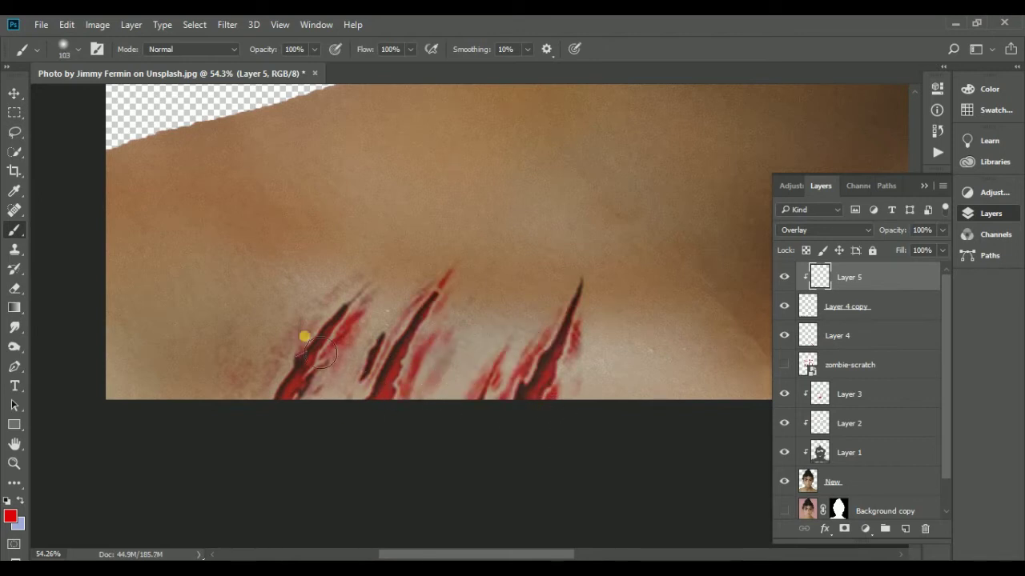
pyautogui.scroll(-5, 301, 421)
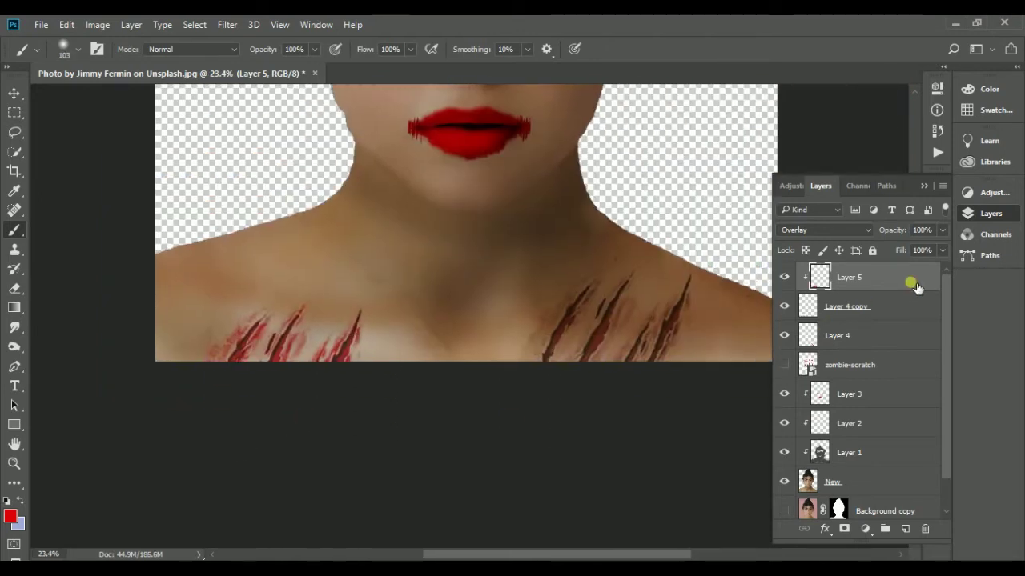
# Duplicate Layer 5 and move the copy below Layer 4 copy
pyautogui.rightClick(914, 281)
pyautogui.click(620, 168)
pyautogui.click(633, 184)
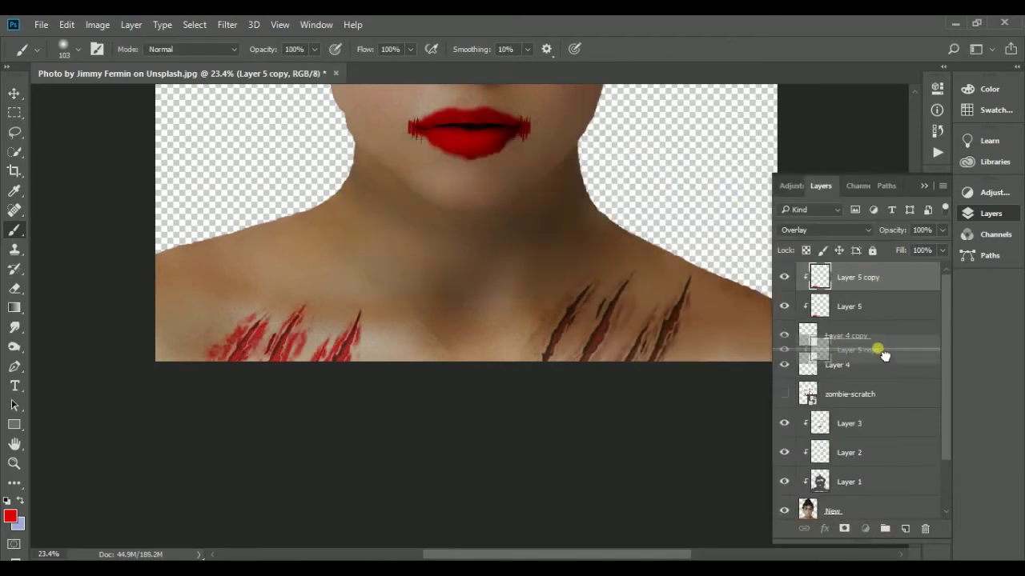
pyautogui.moveTo(848, 277); pyautogui.dragTo(880, 350)
# Erase excess red on the left scratches, redden the right ones, and clip to Layer 4
pyautogui.click(22, 290)
pyautogui.moveTo(216, 336)
pyautogui.mouseDown()
pyautogui.moveTo(240, 355)
pyautogui.moveTo(381, 384)
pyautogui.mouseUp()
pyautogui.click(15, 229)
pyautogui.moveTo(630, 272)
pyautogui.mouseDown()
pyautogui.moveTo(585, 356)
pyautogui.moveTo(612, 320)
pyautogui.mouseUp()
pyautogui.moveTo(605, 324); pyautogui.dragTo(580, 360)
pyautogui.hotkey('ctrl', 'alt', 'g')
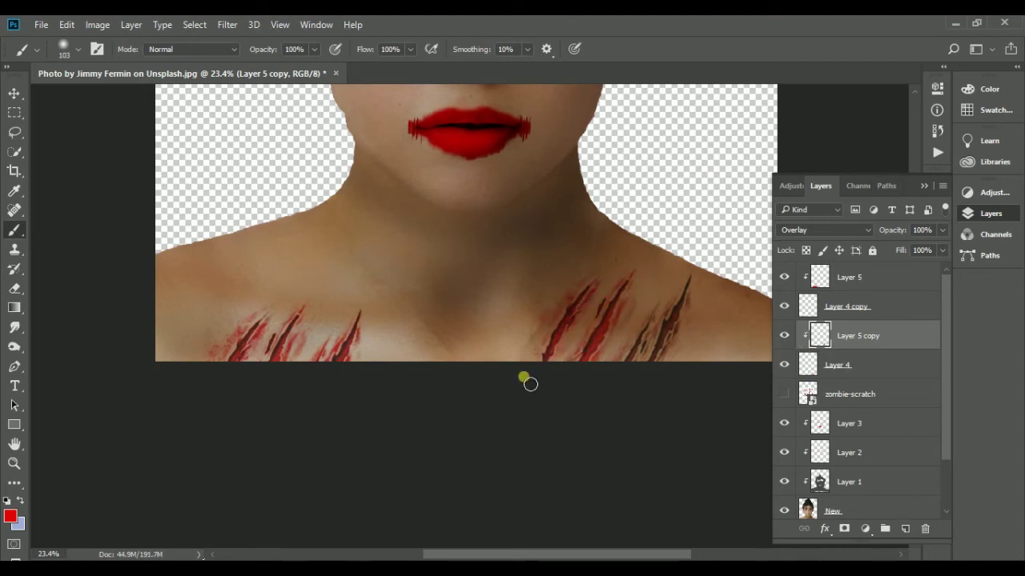
# Set a 157 px eraser on Layer 4, then show the zombie-scratch sheet again
pyautogui.click(920, 365)
pyautogui.press('e')
pyautogui.rightClick(548, 290)
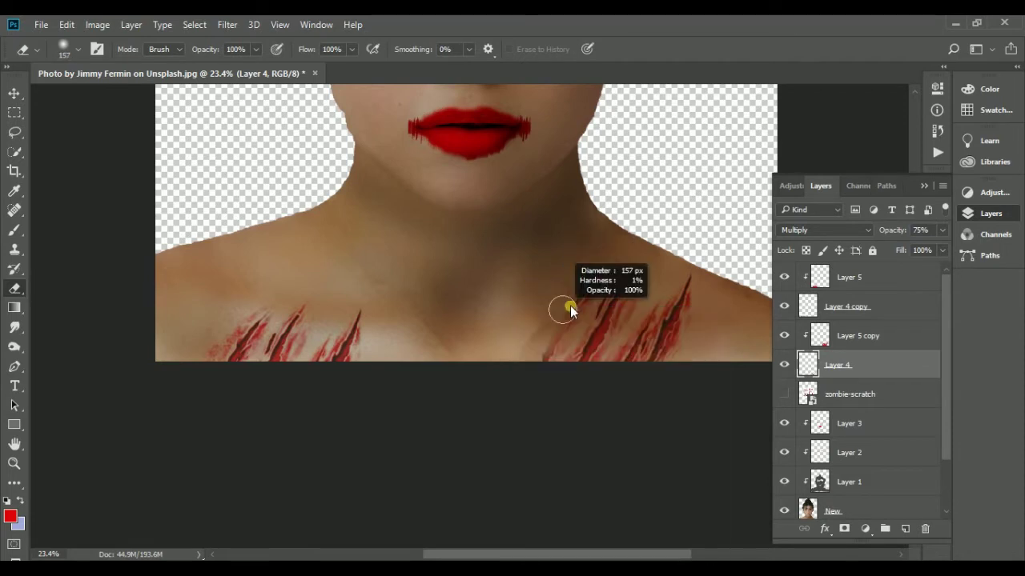
pyautogui.press('v')
pyautogui.scroll(-4, 664, 389)
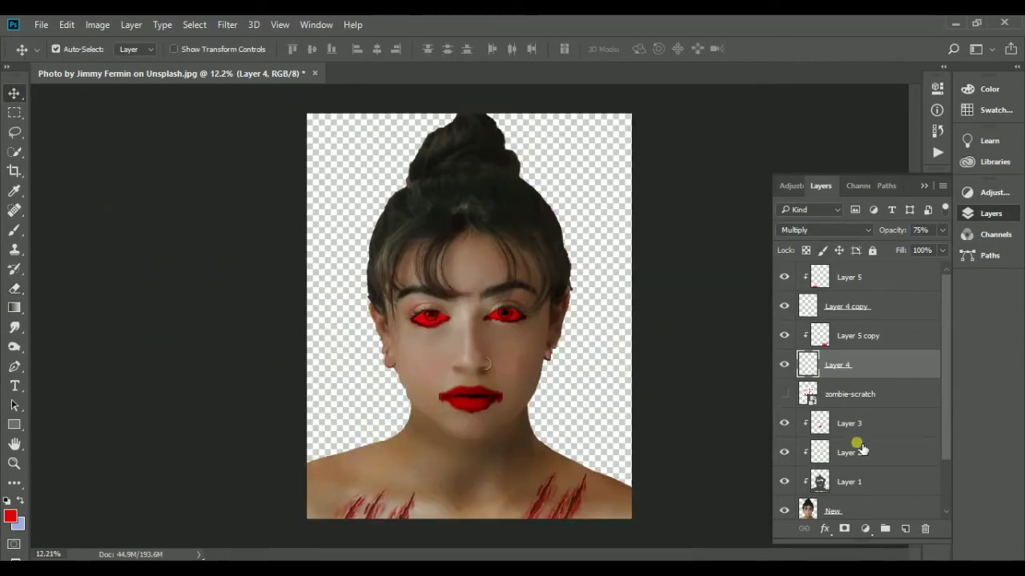
pyautogui.scroll(-2, 860, 450)
pyautogui.click(784, 358)
# Lasso the top stitched scar from the zombie-scratch sheet onto its own layer, hiding the sheet
pyautogui.click(849, 359)
pyautogui.scroll(2, 417, 249)
pyautogui.scroll(1, 417, 249)
pyautogui.click(13, 132)
pyautogui.moveTo(338, 210); pyautogui.dragTo(316, 240)
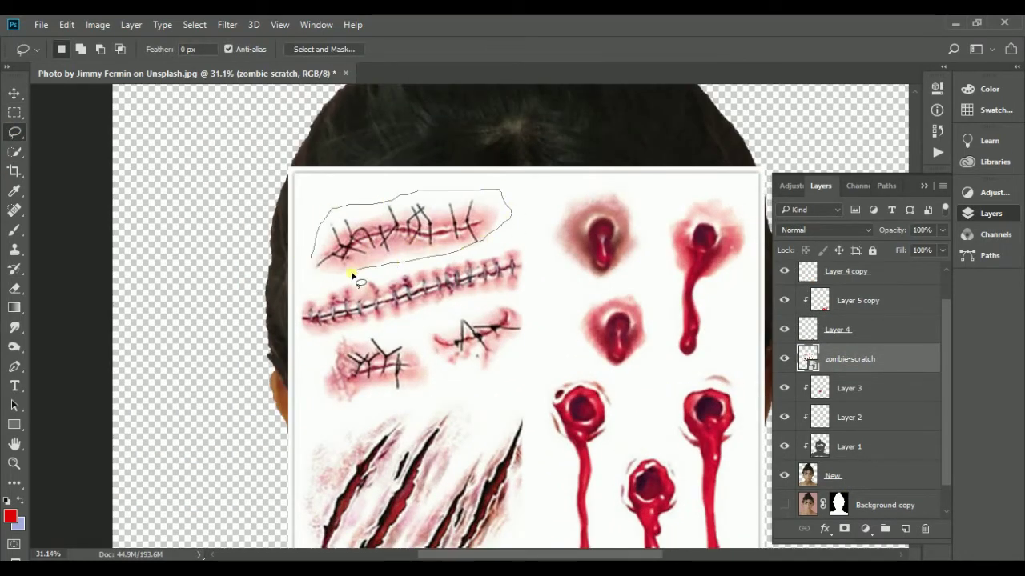
pyautogui.hotkey('ctrl', 'j')
pyautogui.click(784, 389)
# Move and rotate the stitched scar onto the mouth's left corner
pyautogui.scroll(1, 851, 393)
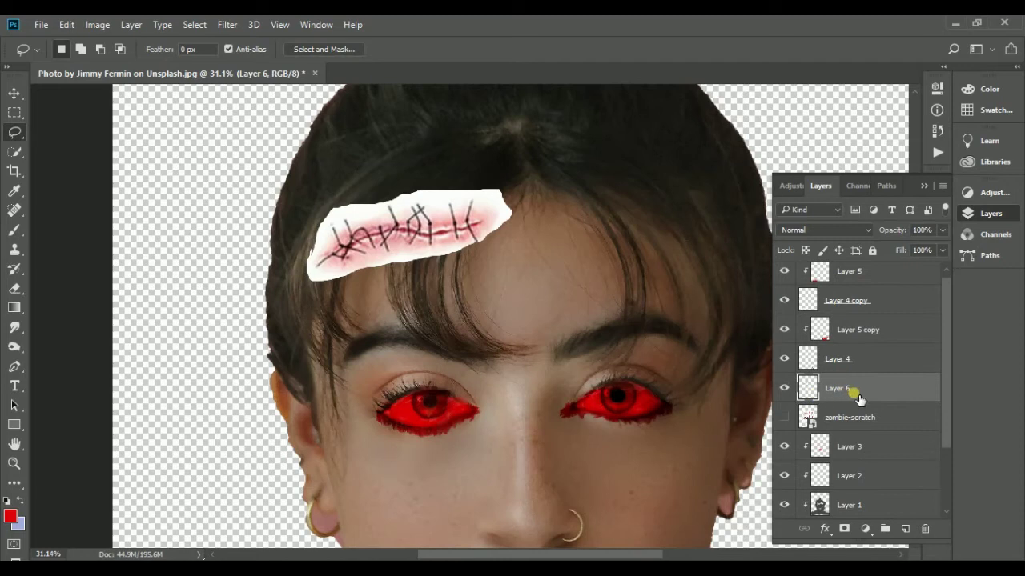
pyautogui.click(14, 93)
pyautogui.moveTo(424, 237); pyautogui.dragTo(587, 429)
pyautogui.scroll(-1, 586, 429)
pyautogui.moveTo(560, 393)
pyautogui.mouseDown()
pyautogui.moveTo(652, 471)
pyautogui.moveTo(654, 481)
pyautogui.moveTo(627, 494)
pyautogui.mouseUp()
pyautogui.hotkey('ctrl', 't')
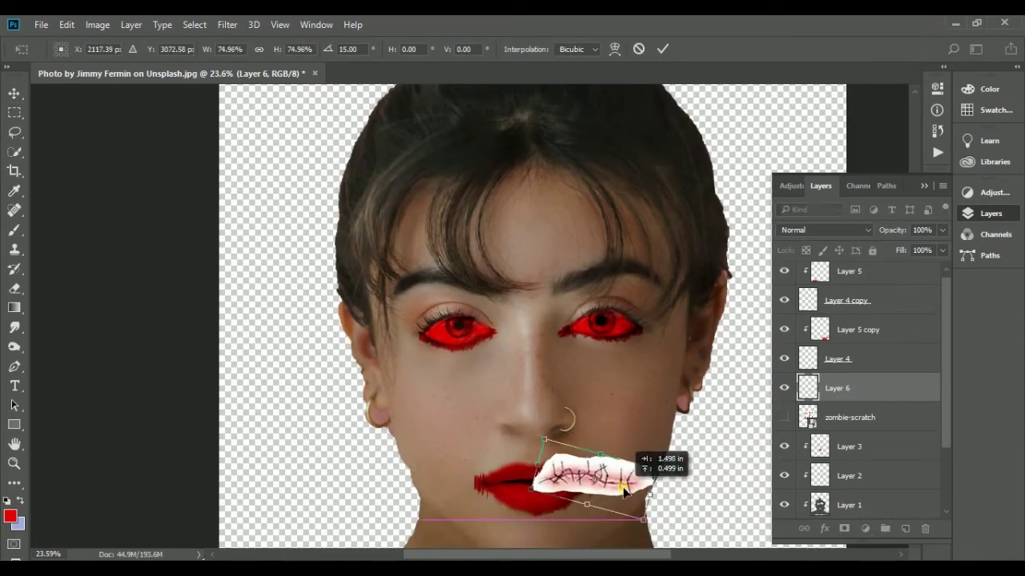
pyautogui.click(663, 49)
# Try Darken, Multiply, Color Dodge and Hard Light blending on the scar
pyautogui.click(824, 229)
pyautogui.click(841, 288)
pyautogui.scroll(2, 626, 488)
pyautogui.click(824, 229)
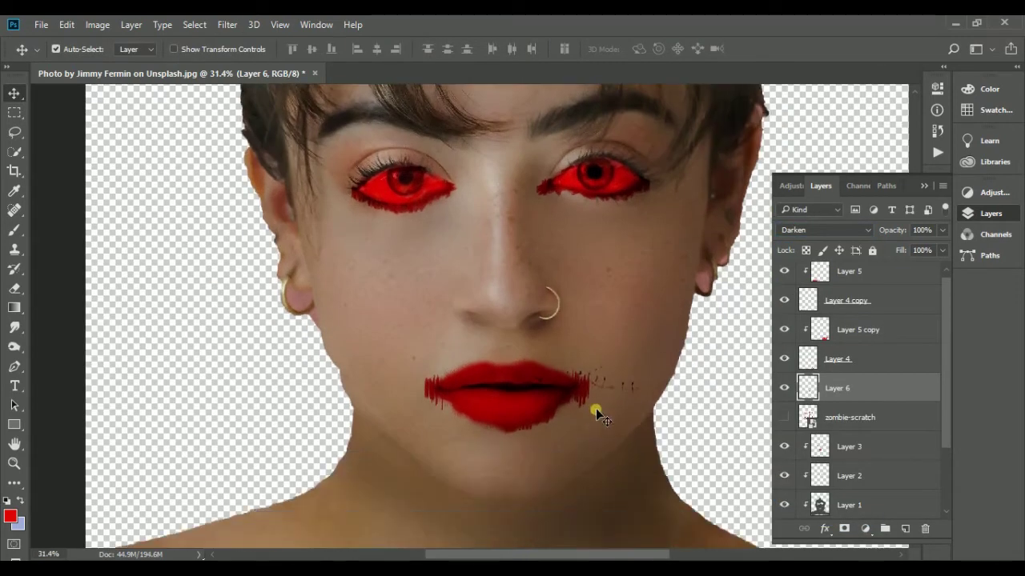
pyautogui.click(790, 279)
pyautogui.click(824, 229)
pyautogui.click(805, 341)
pyautogui.click(825, 229)
pyautogui.click(816, 396)
# Nudge the scar, settle on Multiply blending, and add an empty layer above it
pyautogui.moveTo(583, 388)
pyautogui.mouseDown()
pyautogui.moveTo(589, 394)
pyautogui.moveTo(491, 386)
pyautogui.mouseUp()
pyautogui.click(824, 230)
pyautogui.click(805, 376)
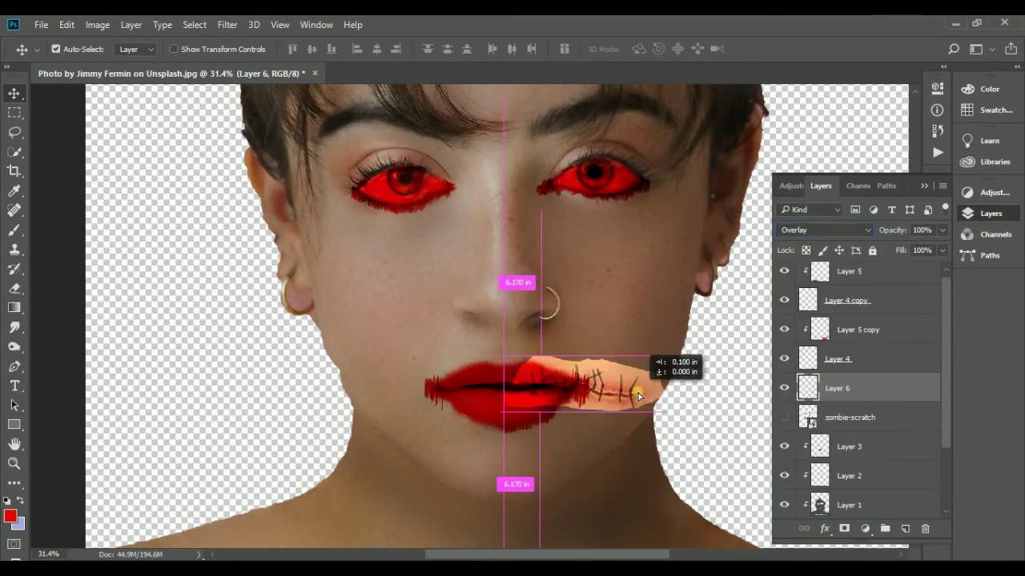
pyautogui.click(812, 233)
pyautogui.click(800, 264)
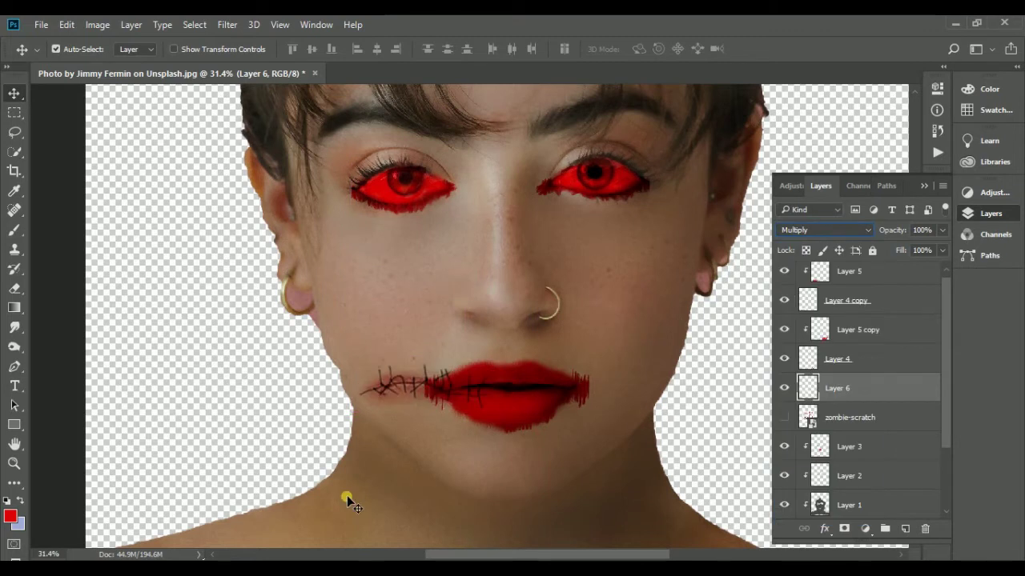
pyautogui.click(15, 288)
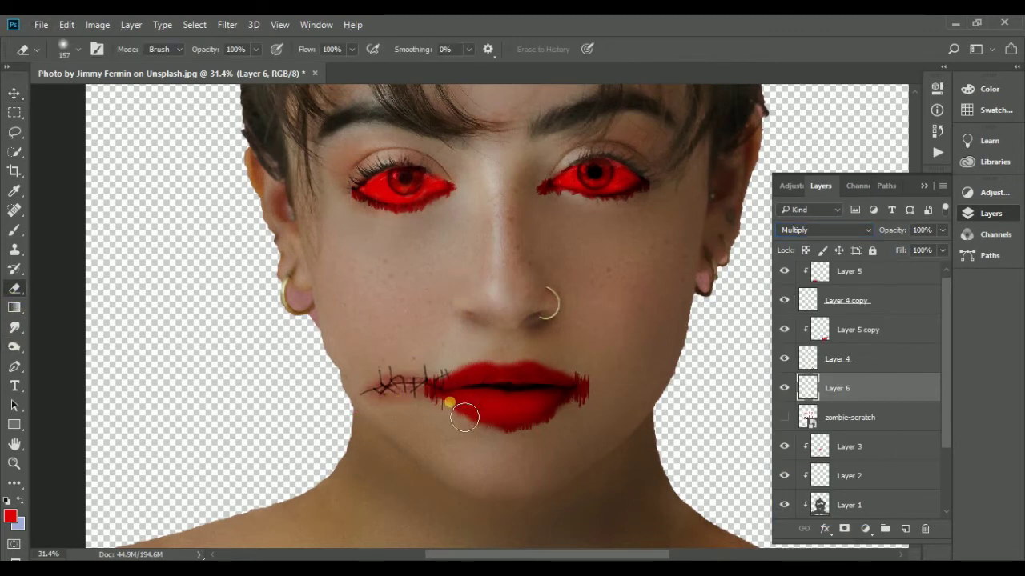
pyautogui.press('v')
pyautogui.click(905, 529)
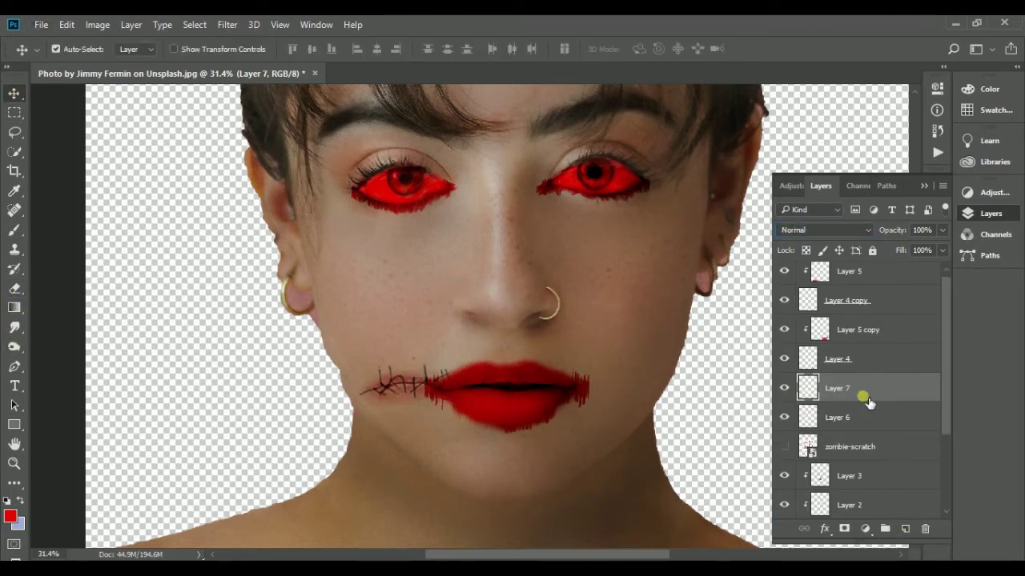
# Clip the new layer to the scar in Overlay mode and paint red over the stitches
pyautogui.rightClick(860, 390)
pyautogui.click(625, 361)
pyautogui.click(824, 229)
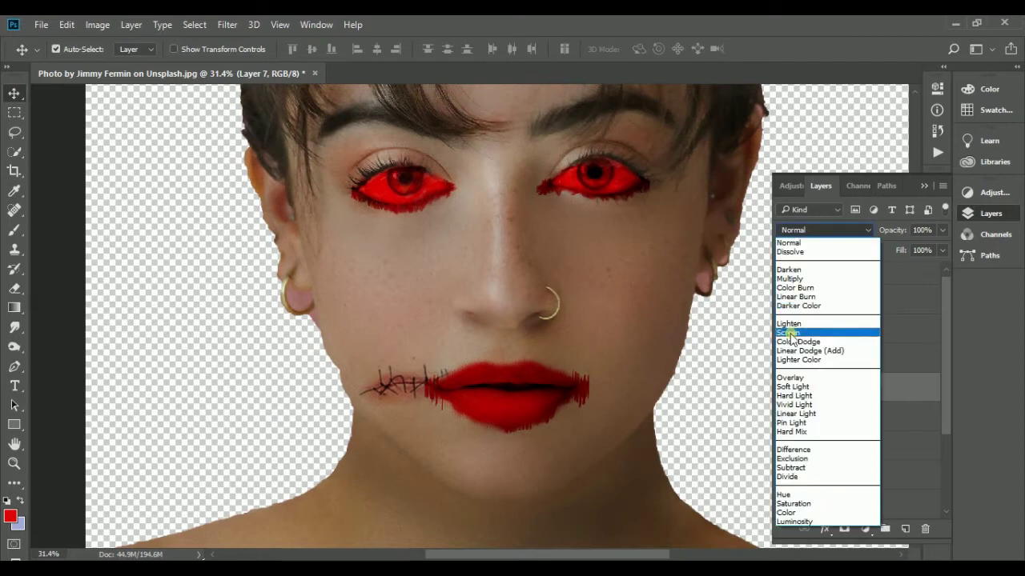
pyautogui.click(825, 380)
pyautogui.click(14, 232)
pyautogui.moveTo(434, 400); pyautogui.dragTo(395, 403)
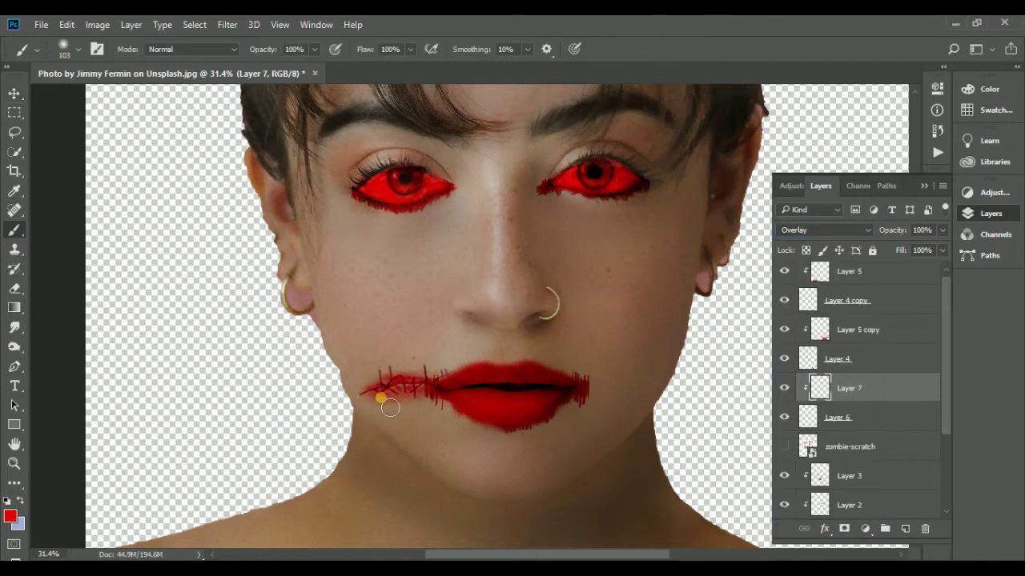
# Select the stitched scar layer and flip it horizontally
pyautogui.click(16, 94)
pyautogui.rightClick(380, 386)
pyautogui.click(876, 419)
pyautogui.click(67, 24)
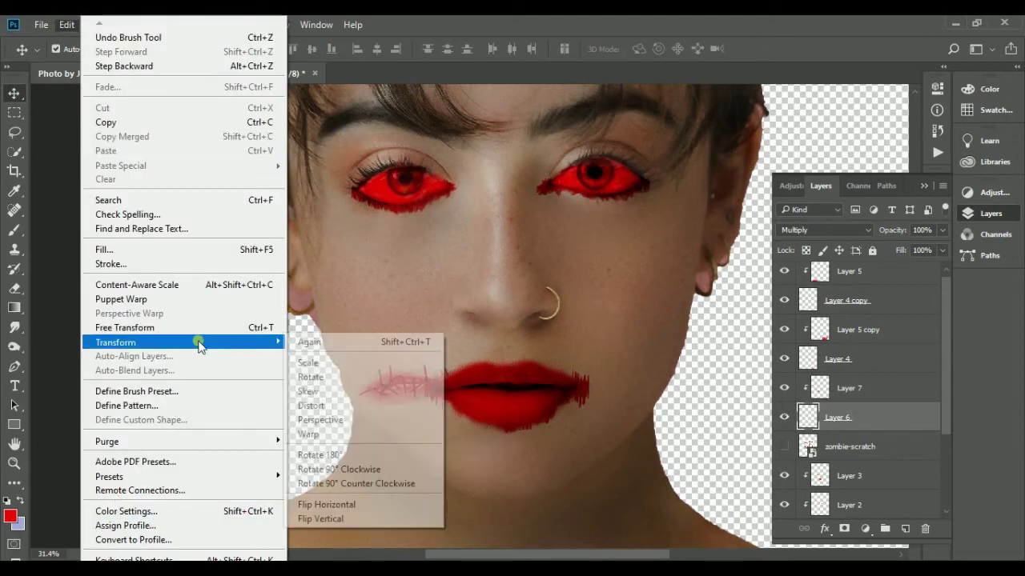
pyautogui.click(352, 506)
pyautogui.click(405, 387)
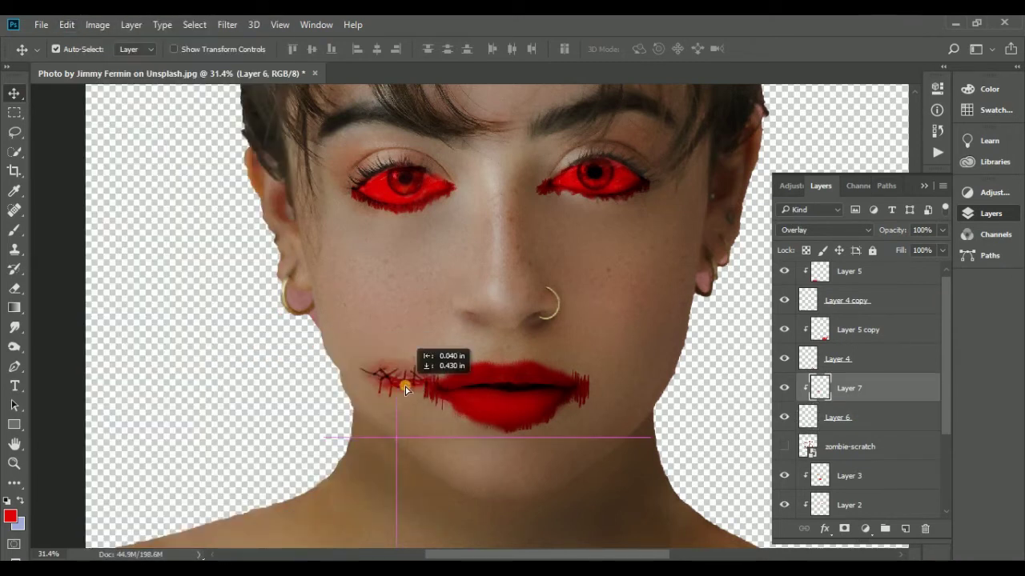
pyautogui.click(846, 417)
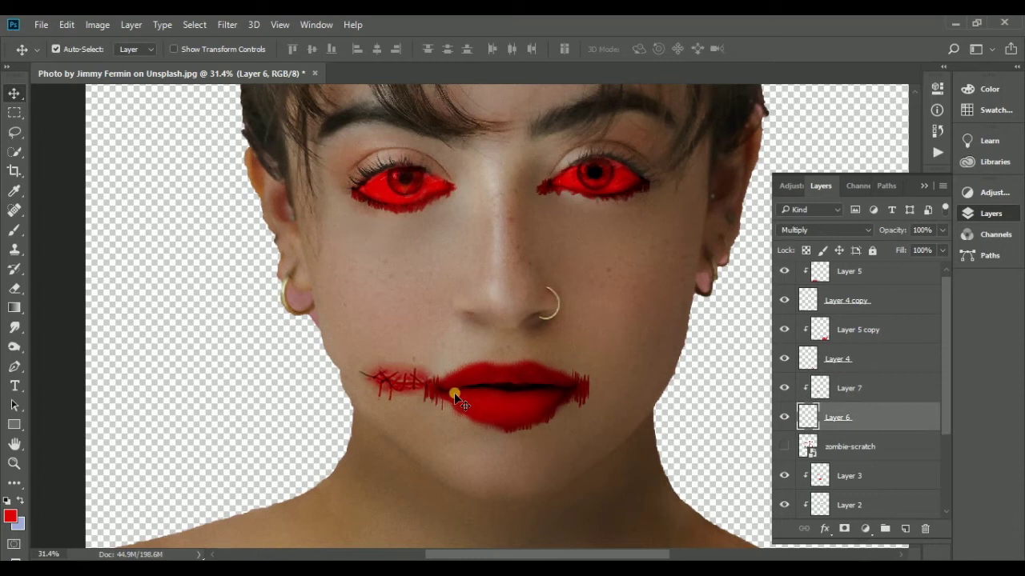
# Rotate and skew the scar to slant outward from the mouth corner, then reshow the zombie-scratch sheet
pyautogui.hotkey('ctrl', 't')
pyautogui.moveTo(341, 347); pyautogui.dragTo(400, 372)
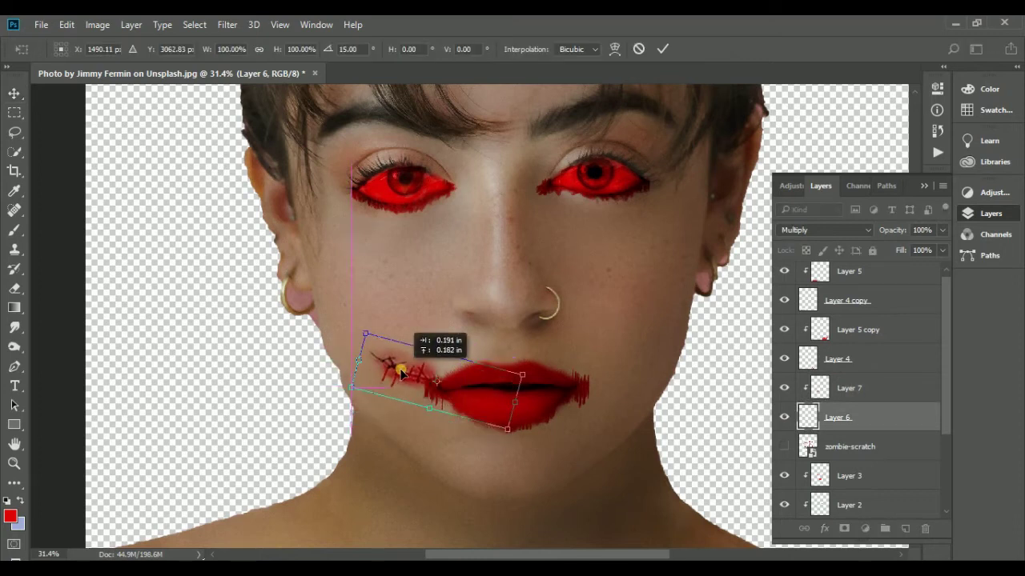
pyautogui.press('Return')
pyautogui.click(71, 27)
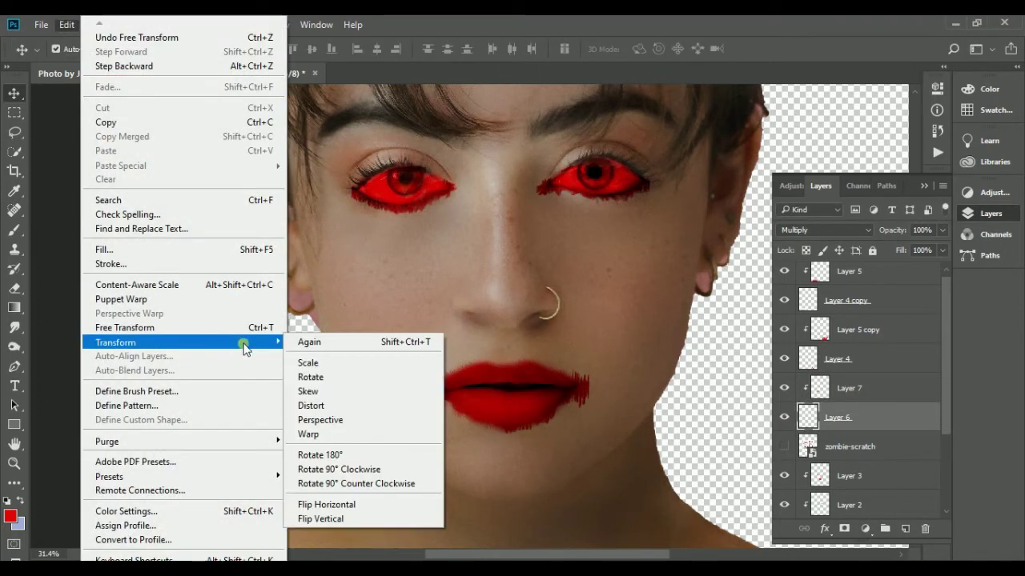
pyautogui.click(320, 389)
pyautogui.moveTo(441, 410); pyautogui.dragTo(450, 416)
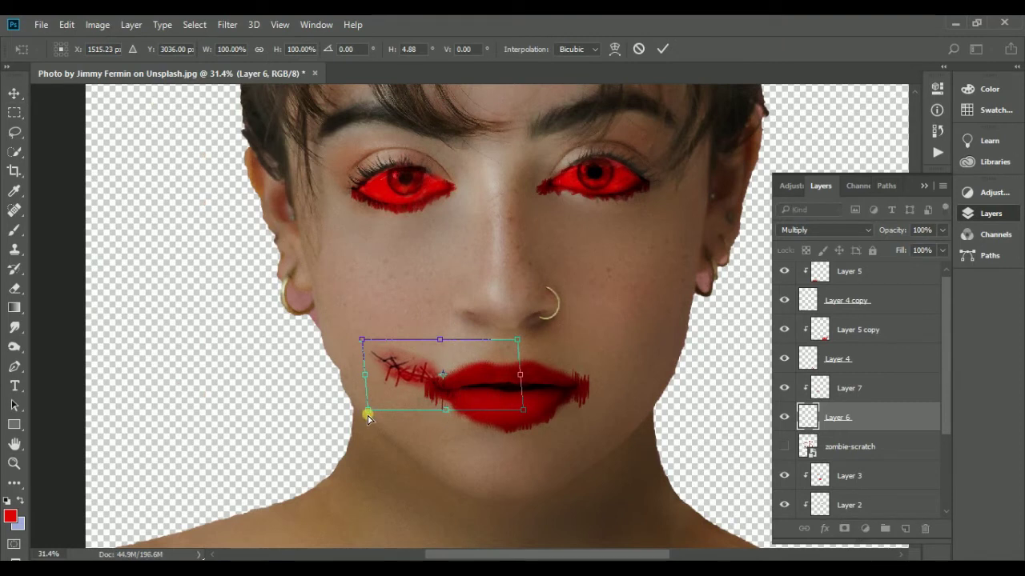
pyautogui.moveTo(362, 339)
pyautogui.mouseDown()
pyautogui.moveTo(345, 339)
pyautogui.moveTo(398, 376)
pyautogui.mouseUp()
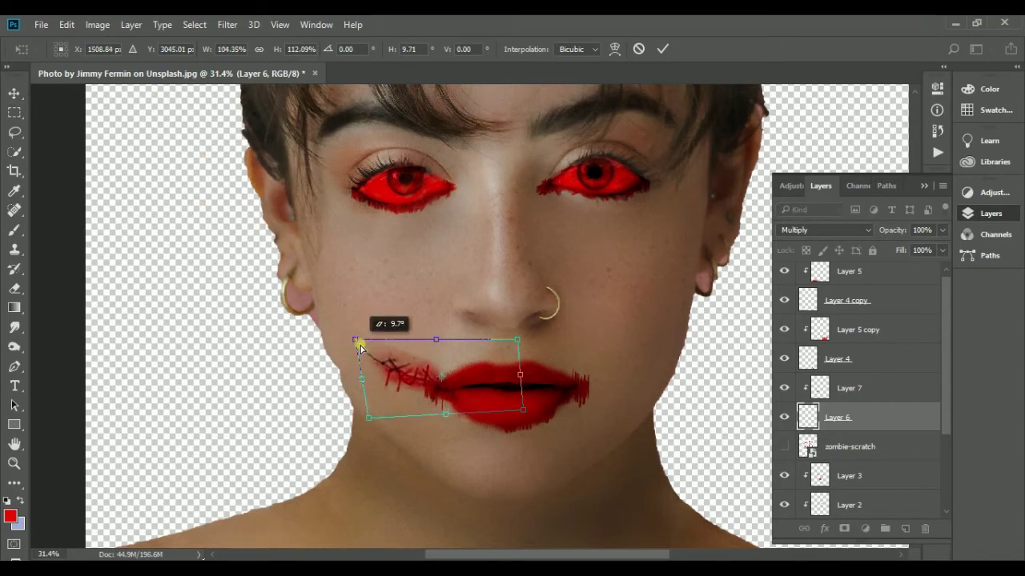
pyautogui.click(663, 49)
pyautogui.scroll(-2, 631, 425)
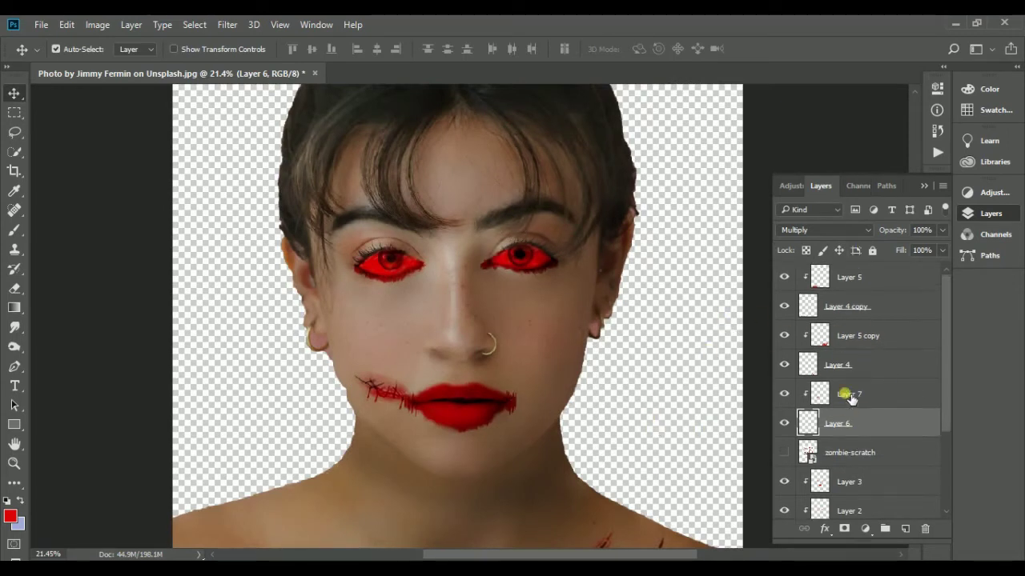
pyautogui.scroll(-1, 855, 397)
pyautogui.click(784, 424)
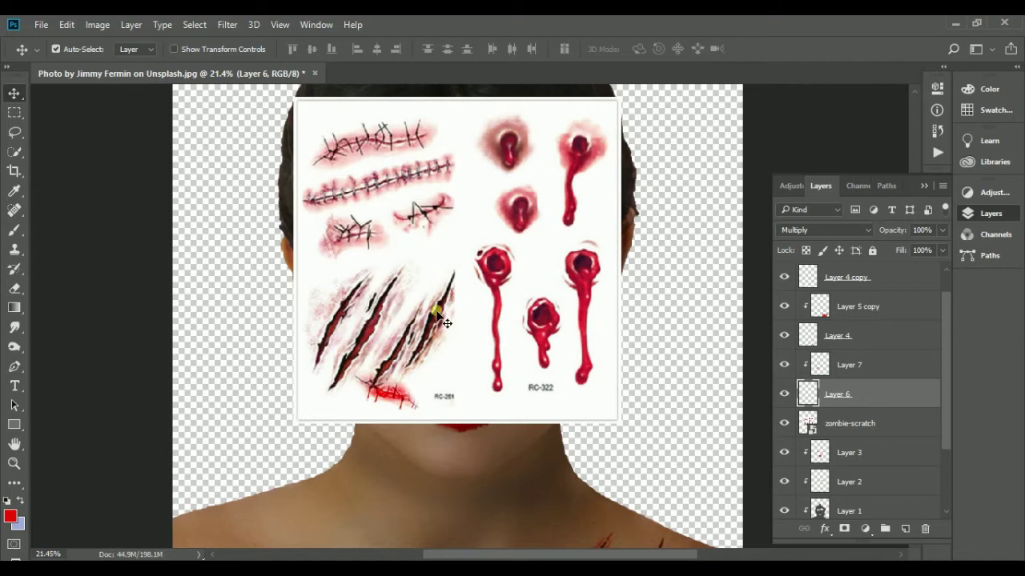
# Lasso the tall blood drip on zombie-scratch, copy it to its own layer, and hide the sheet
pyautogui.click(17, 134)
pyautogui.moveTo(554, 248); pyautogui.dragTo(568, 294)
pyautogui.moveTo(556, 248); pyautogui.dragTo(556, 240)
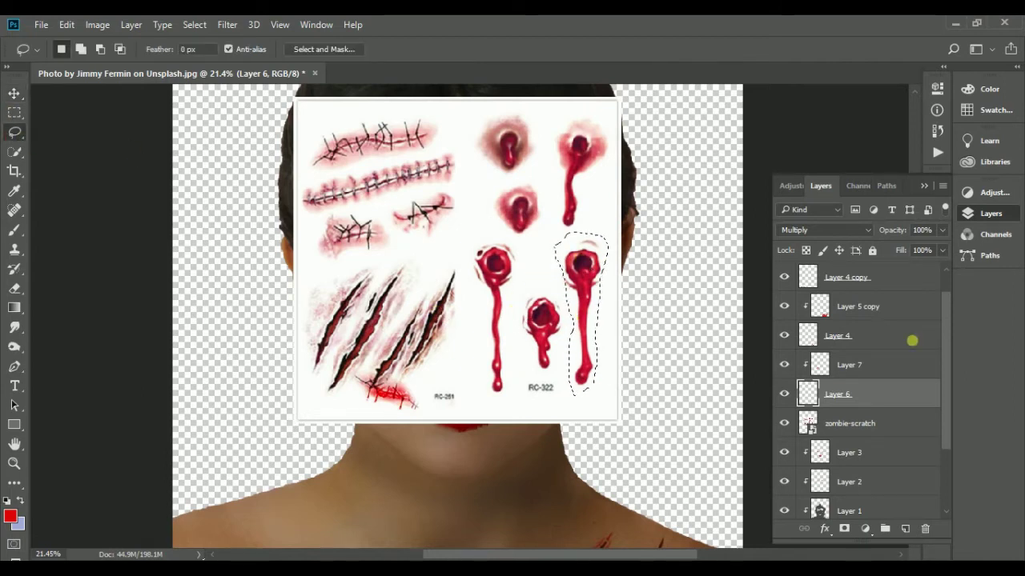
pyautogui.hotkey('ctrl', 'j')
pyautogui.press('Return')
pyautogui.click(838, 432)
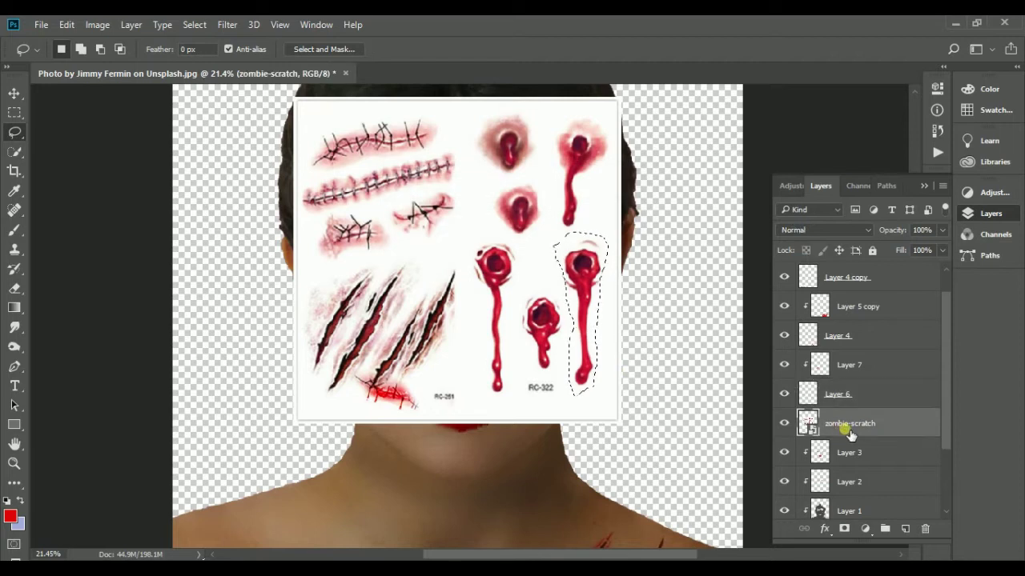
pyautogui.hotkey('ctrl', 'j')
pyautogui.click(783, 452)
# Move the drip onto the face and scale it to about 47% just under the right eye
pyautogui.press('v')
pyautogui.moveTo(543, 271); pyautogui.dragTo(454, 276)
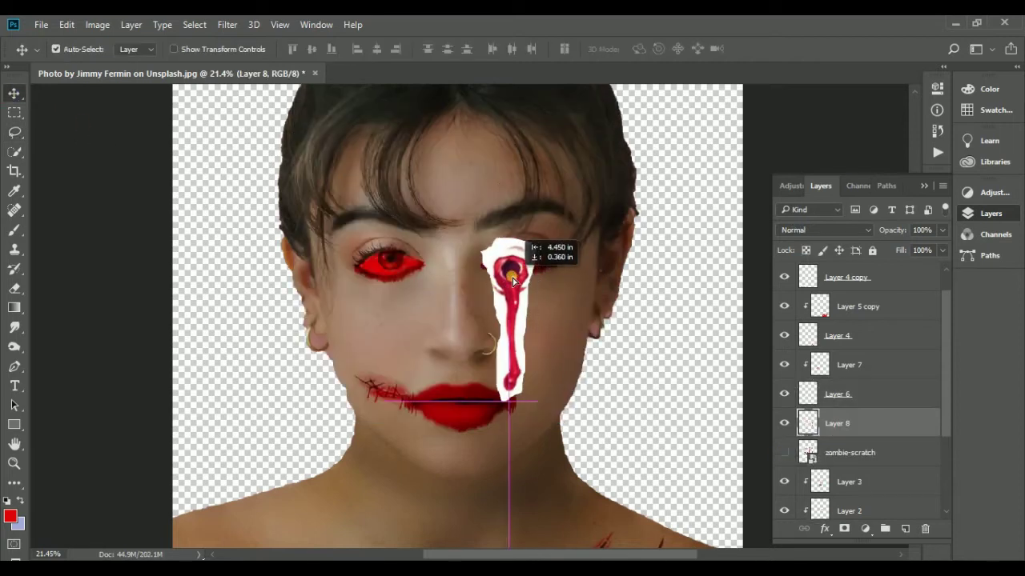
pyautogui.hotkey('ctrl', 't')
pyautogui.moveTo(521, 404)
pyautogui.mouseDown()
pyautogui.moveTo(500, 315)
pyautogui.moveTo(509, 274)
pyautogui.mouseUp()
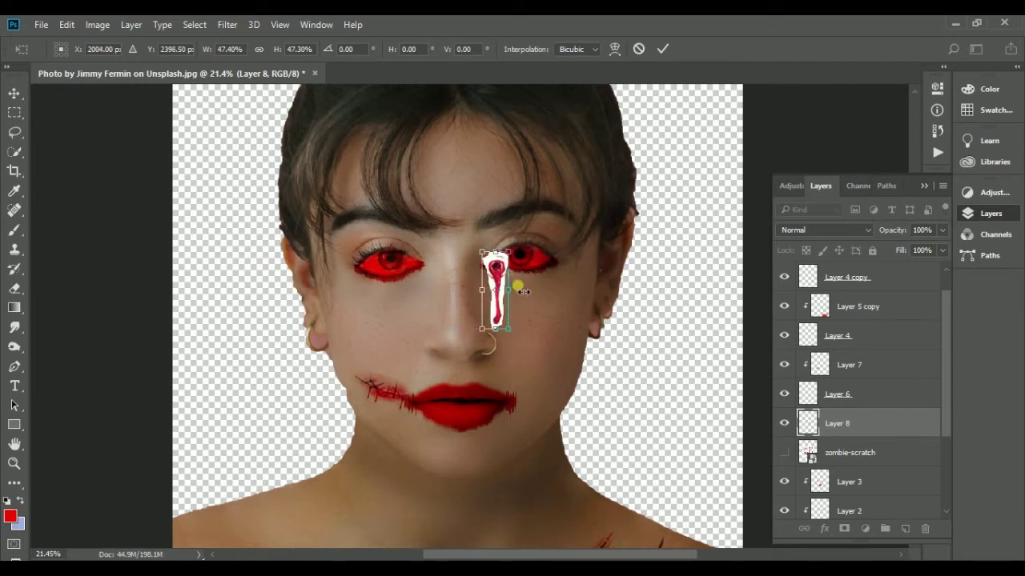
pyautogui.moveTo(509, 275); pyautogui.dragTo(510, 276)
pyautogui.click(673, 50)
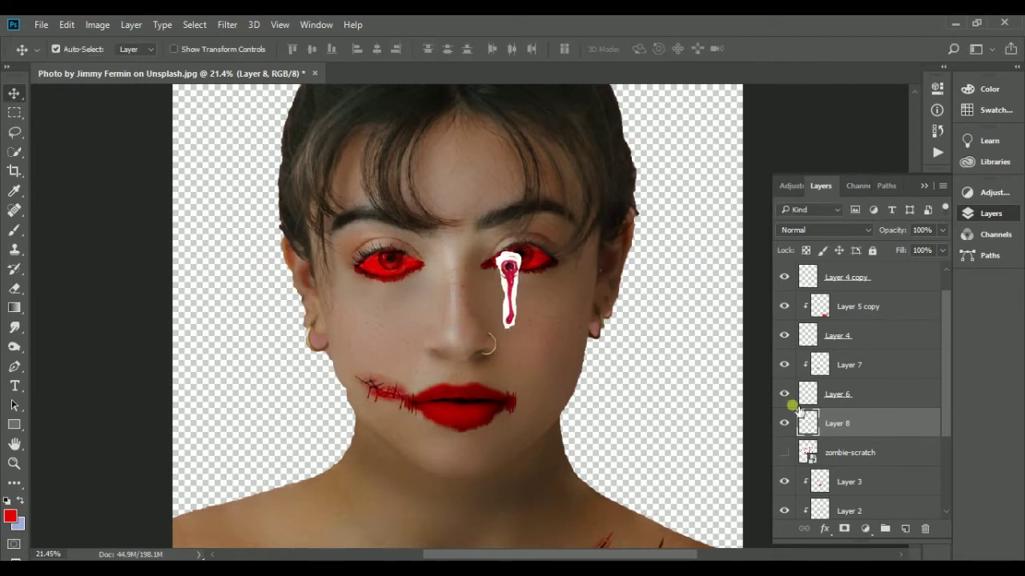
# Duplicate the drip as Layer 8 copy, move it under the left eye, and flip it horizontally
pyautogui.rightClick(849, 424)
pyautogui.click(576, 169)
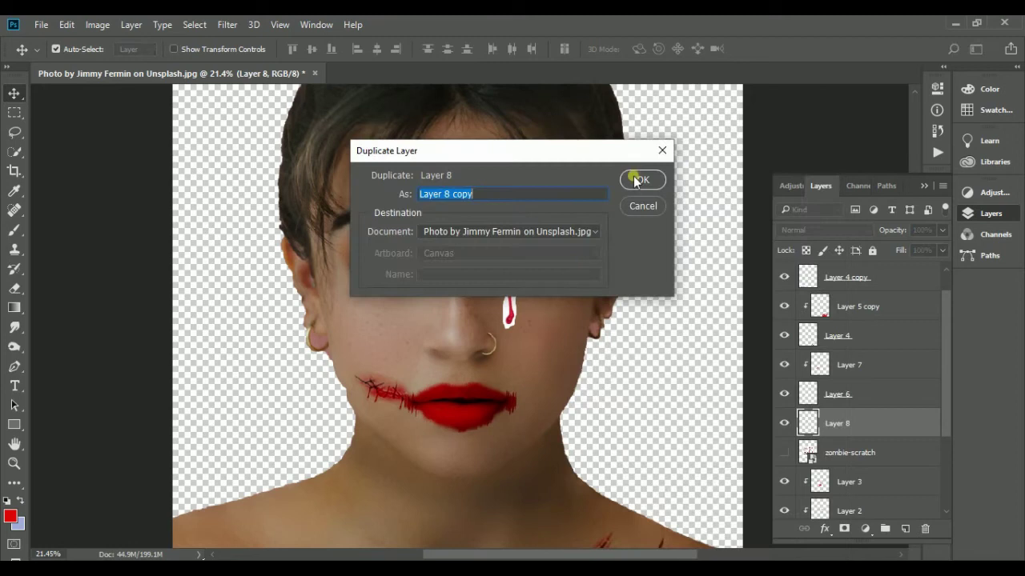
pyautogui.click(643, 176)
pyautogui.moveTo(464, 245); pyautogui.dragTo(361, 244)
pyautogui.click(67, 24)
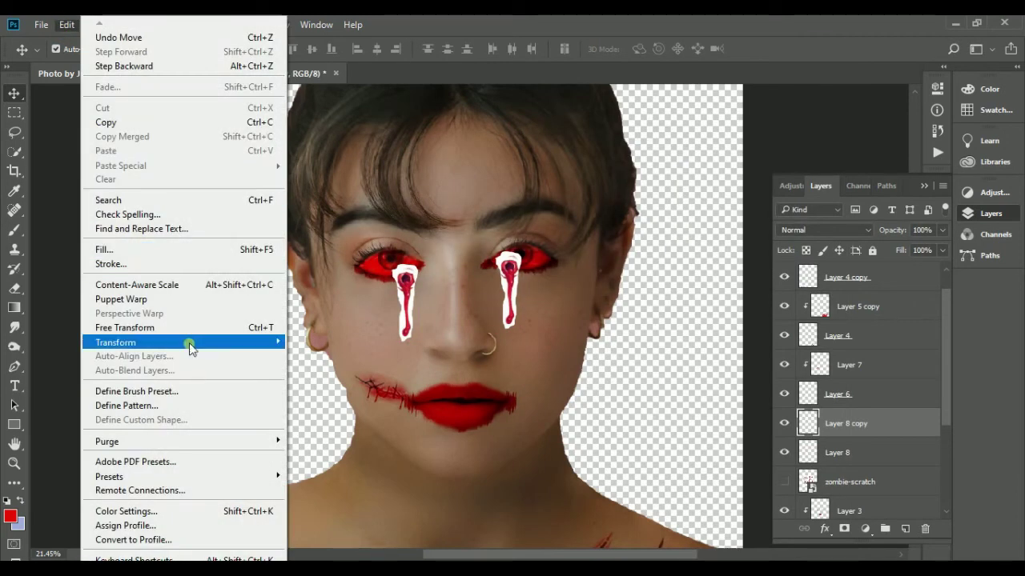
pyautogui.click(340, 506)
# Nudge the right-eye drip into place and set its layer to Multiply to hide the white
pyautogui.moveTo(509, 268)
pyautogui.mouseDown()
pyautogui.moveTo(511, 258)
pyautogui.moveTo(498, 267)
pyautogui.mouseUp()
pyautogui.scroll(2, 524, 256)
pyautogui.click(824, 230)
pyautogui.click(800, 298)
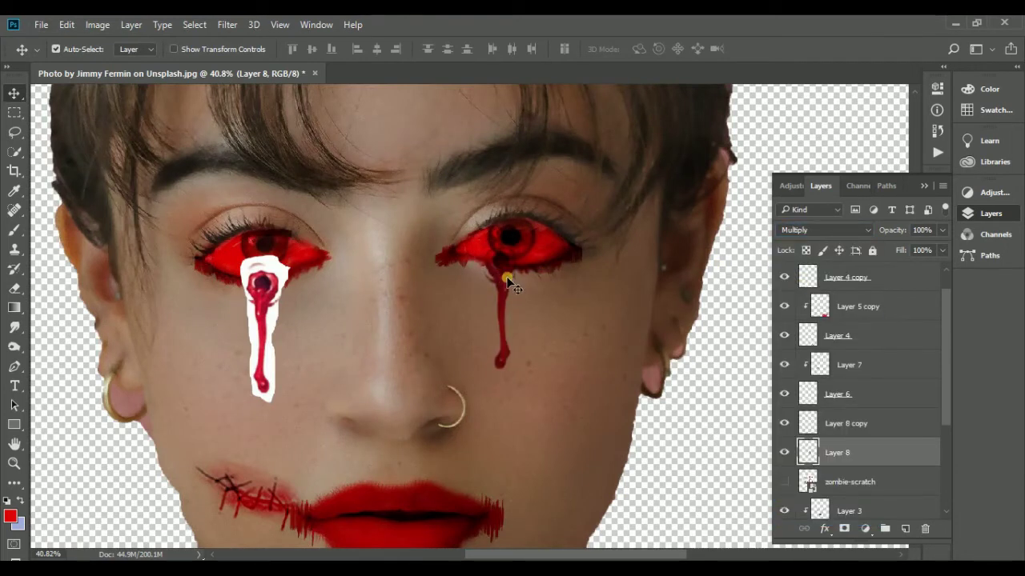
# Alt-drag a copy of the right-eye drip slightly right and reshape it into a shorter drip
pyautogui.click(14, 289)
pyautogui.rightClick(499, 244)
pyautogui.press('Escape')
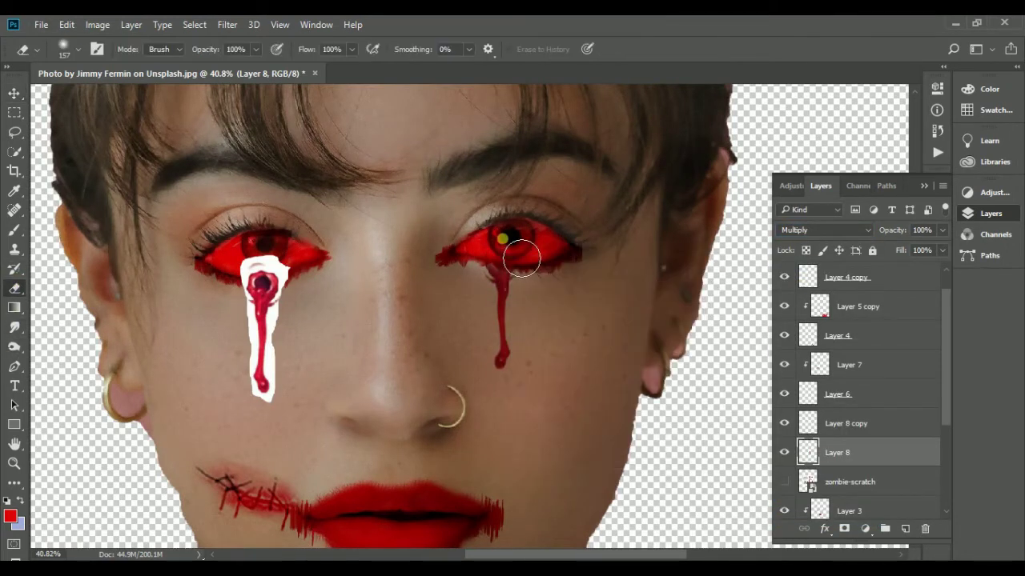
pyautogui.click(14, 92)
pyautogui.moveTo(502, 352)
pyautogui.mouseDown()
pyautogui.moveTo(532, 352)
pyautogui.moveTo(544, 378)
pyautogui.moveTo(537, 393)
pyautogui.moveTo(547, 346)
pyautogui.moveTo(558, 343)
pyautogui.mouseUp()
pyautogui.hotkey('ctrl', 't')
pyautogui.press('Return')
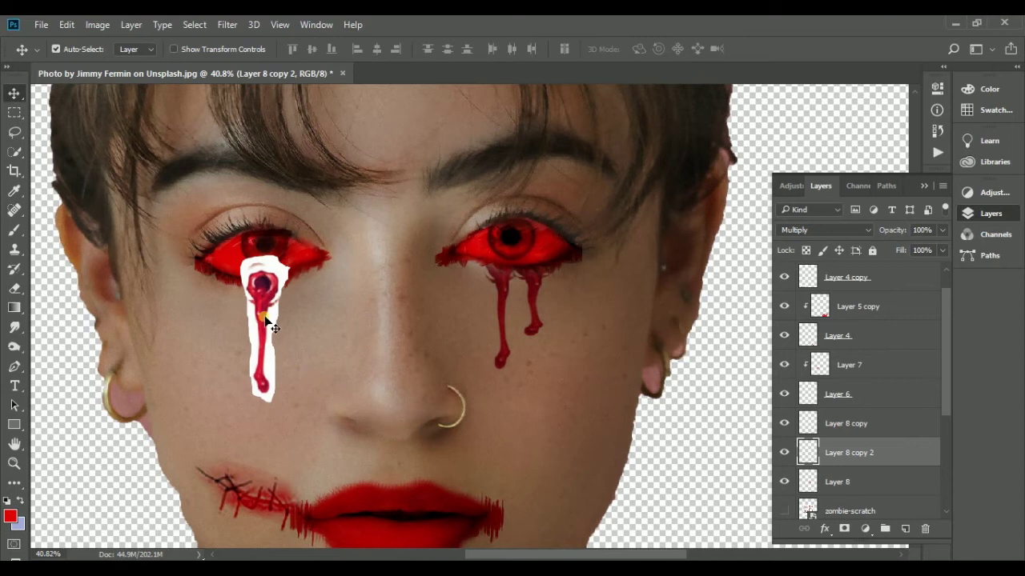
# Move the white-backed drip onto the left eye and blend it in with Multiply
pyautogui.moveTo(270, 320); pyautogui.dragTo(316, 297)
pyautogui.click(825, 230)
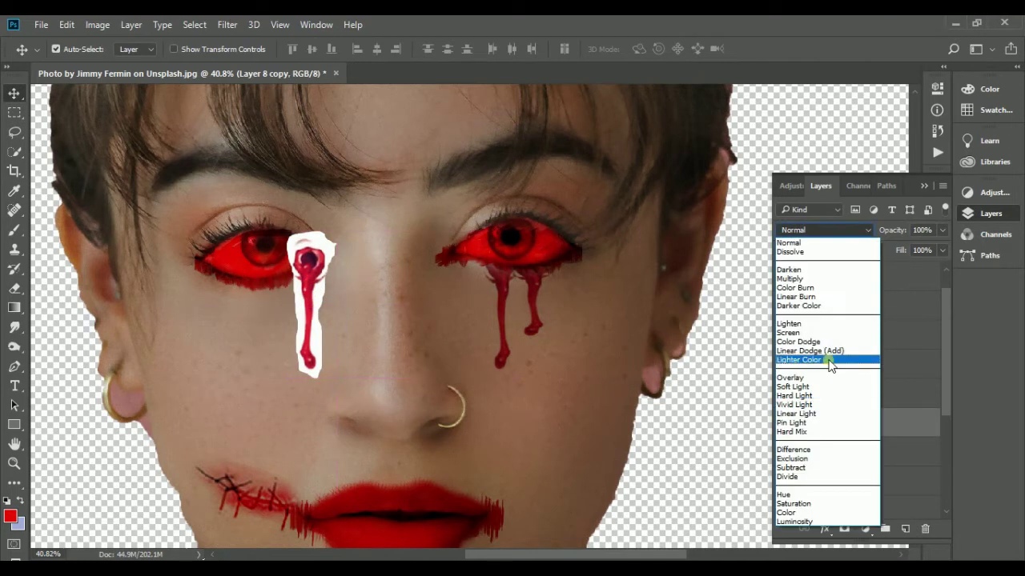
pyautogui.click(792, 278)
pyautogui.click(13, 291)
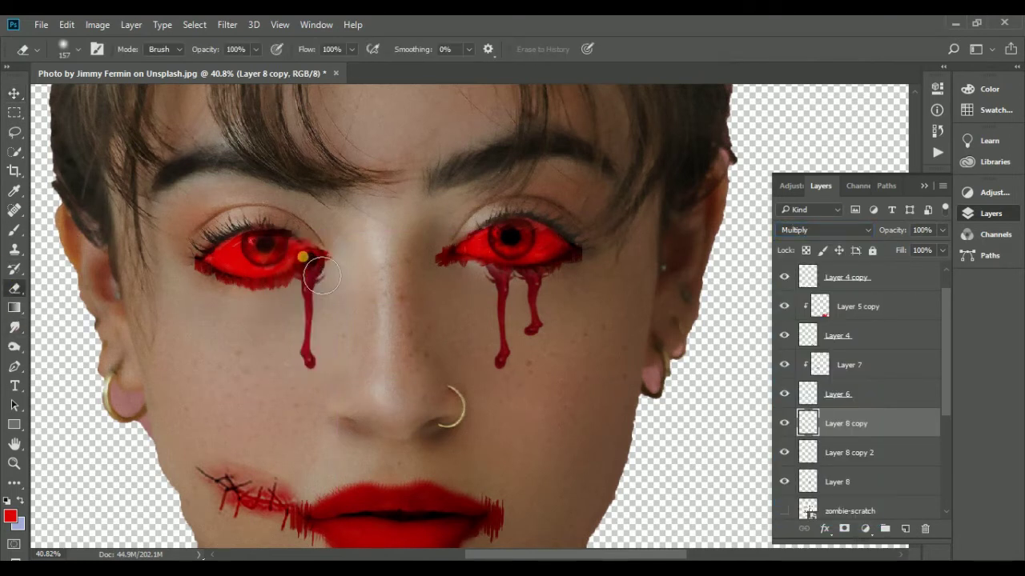
pyautogui.press('v')
pyautogui.scroll(-2, 516, 275)
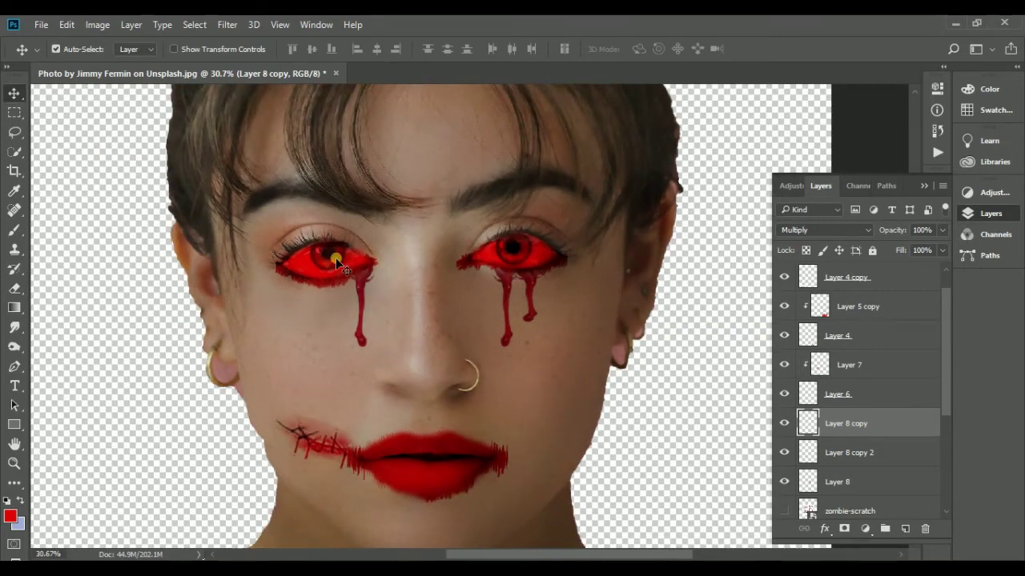
pyautogui.scroll(2, 867, 319)
# Name the top layer Eye masks, pick yellow as foreground, and paint over the left eye
pyautogui.doubleClick(837, 277)
pyautogui.write('Eye masks')
pyautogui.press('Return')
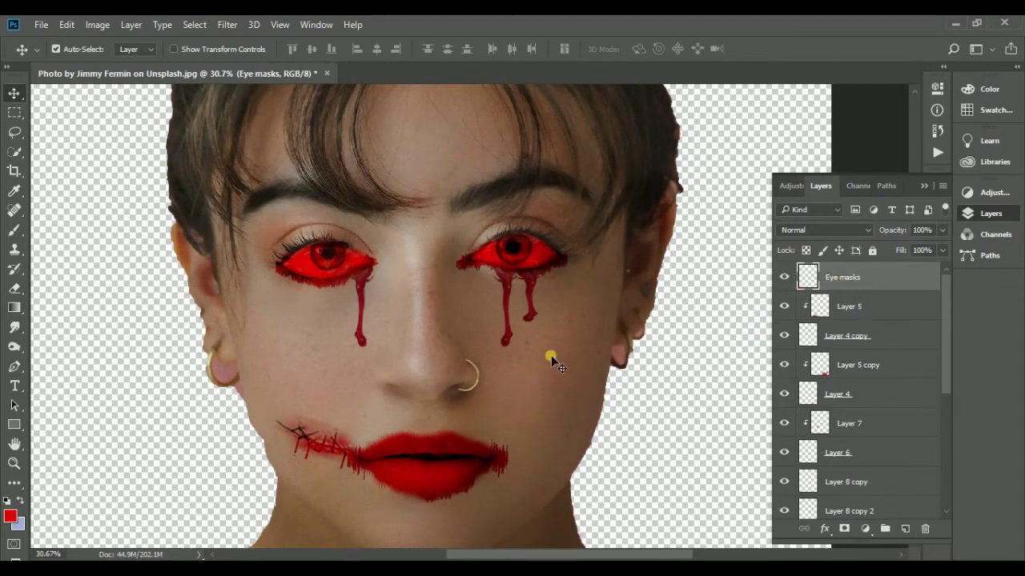
pyautogui.click(10, 517)
pyautogui.moveTo(765, 467); pyautogui.dragTo(773, 450)
pyautogui.click(898, 272)
pyautogui.press('b')
pyautogui.moveTo(332, 263); pyautogui.dragTo(312, 273)
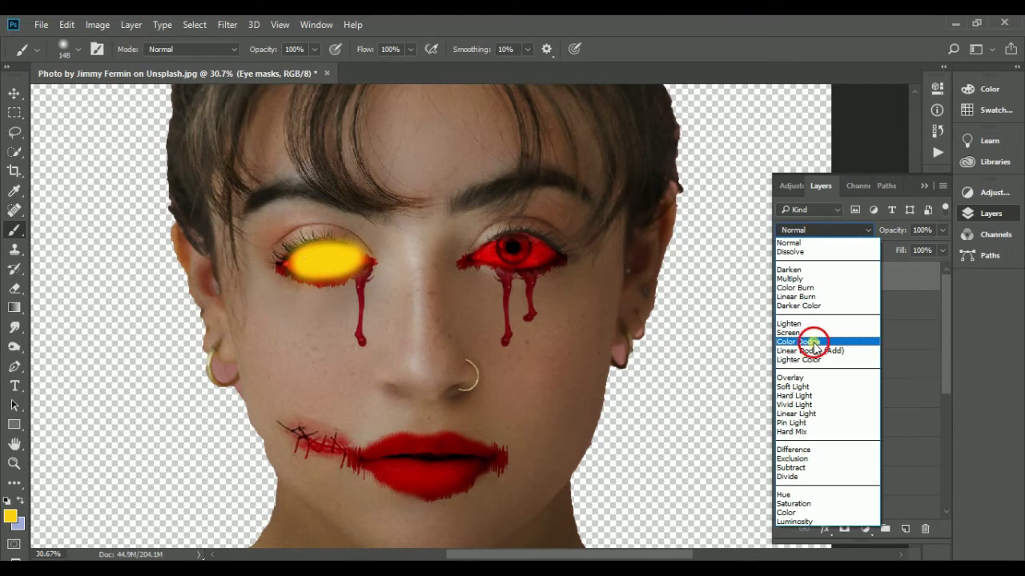
# Try Color Burn, Darken, Saturation, Color and Luminosity, then set Eye masks to Hue
pyautogui.click(812, 341)
pyautogui.scroll(-1, 848, 232)
pyautogui.click(847, 232)
pyautogui.click(836, 288)
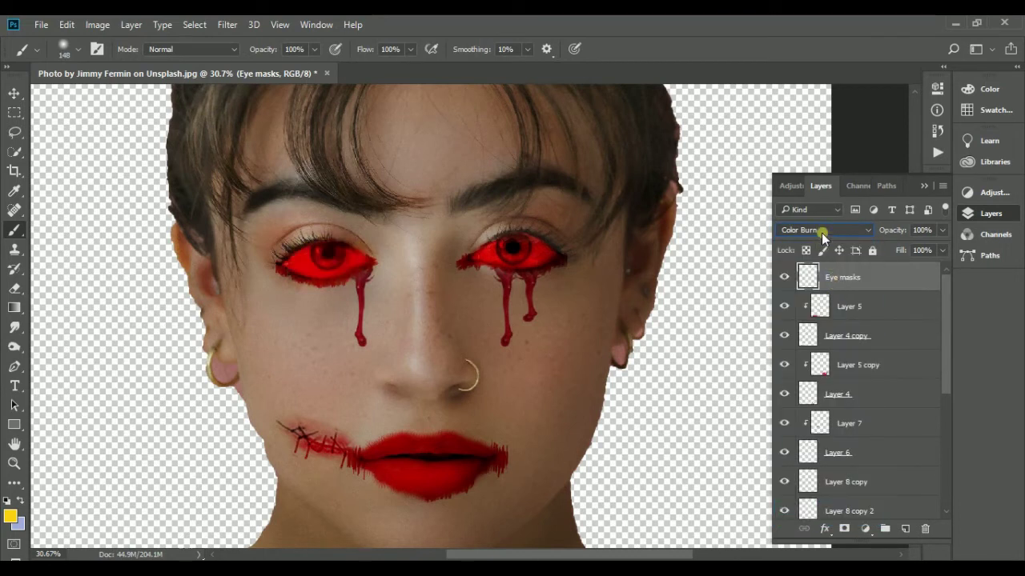
pyautogui.click(822, 230)
pyautogui.click(822, 234)
pyautogui.click(823, 232)
pyautogui.click(817, 467)
pyautogui.click(822, 232)
pyautogui.click(800, 504)
pyautogui.click(823, 232)
pyautogui.click(800, 512)
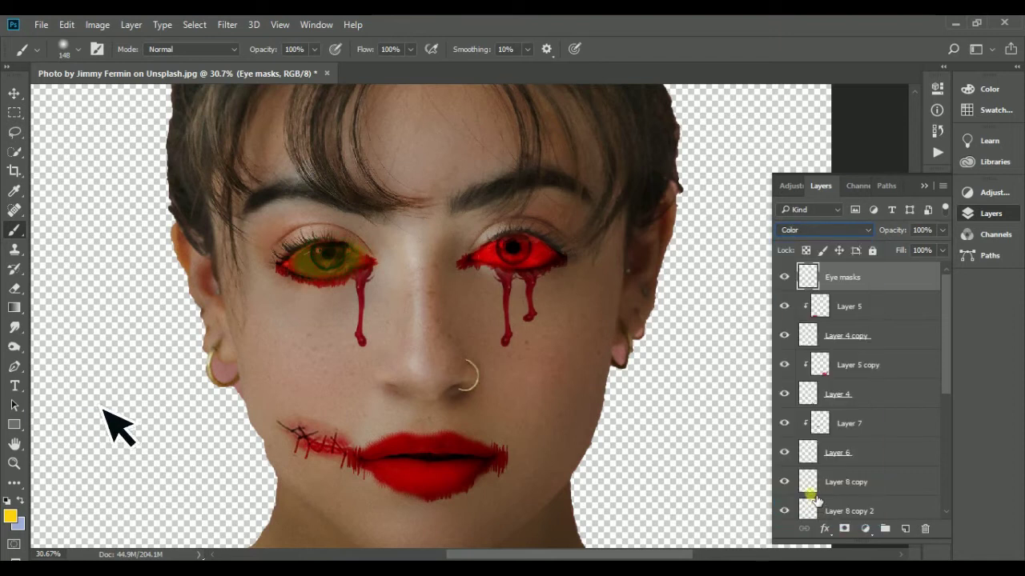
pyautogui.click(822, 232)
pyautogui.click(801, 521)
pyautogui.click(823, 231)
pyautogui.click(792, 495)
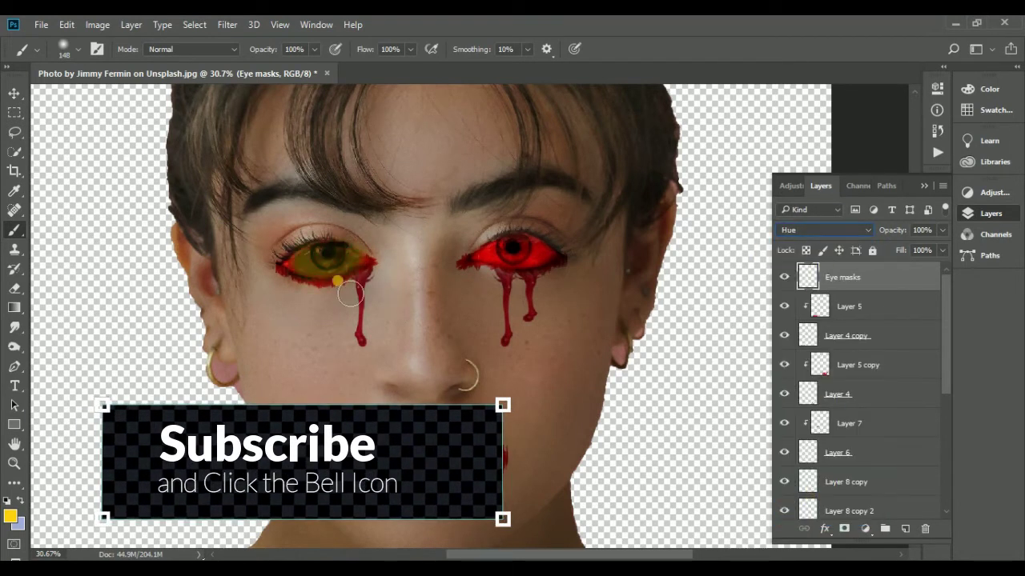
pyautogui.scroll(2, 344, 276)
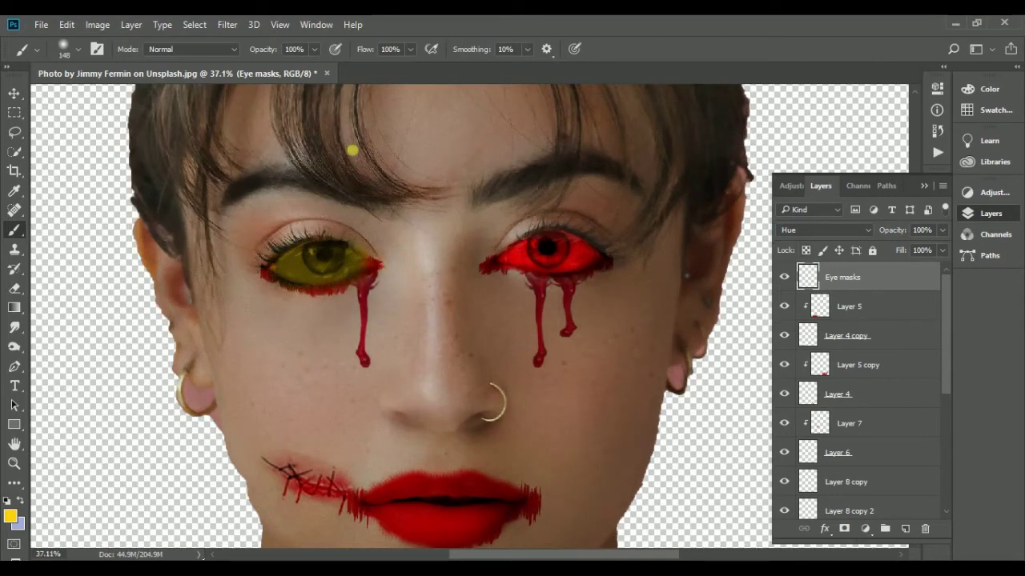
# Erase the yellow at the left eye's inner corner and add a new empty layer above
pyautogui.click(14, 290)
pyautogui.moveTo(353, 282); pyautogui.dragTo(370, 300)
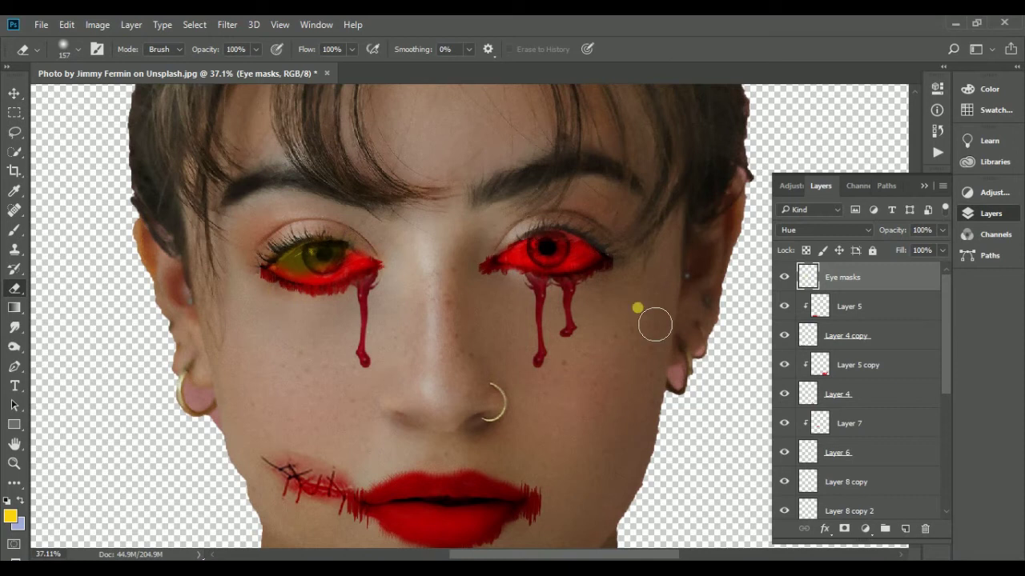
pyautogui.hotkey('ctrl', 'j')
pyautogui.hotkey('ctrl', 'z')
pyautogui.click(905, 529)
pyautogui.doubleClick(840, 278)
# Name the new layer black eye, set foreground to 000000, and try Soft Light blending
pyautogui.press('Return')
pyautogui.moveTo(904, 277)
pyautogui.mouseDown()
pyautogui.moveTo(894, 544)
pyautogui.moveTo(882, 489)
pyautogui.mouseUp()
pyautogui.click(11, 516)
pyautogui.write('000000')
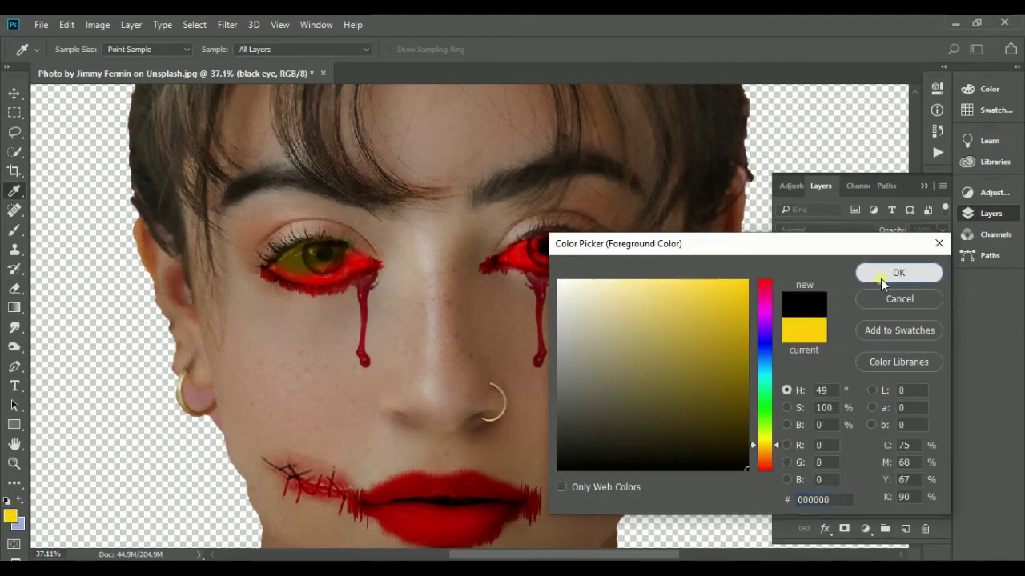
pyautogui.click(885, 273)
pyautogui.click(825, 229)
pyautogui.click(825, 392)
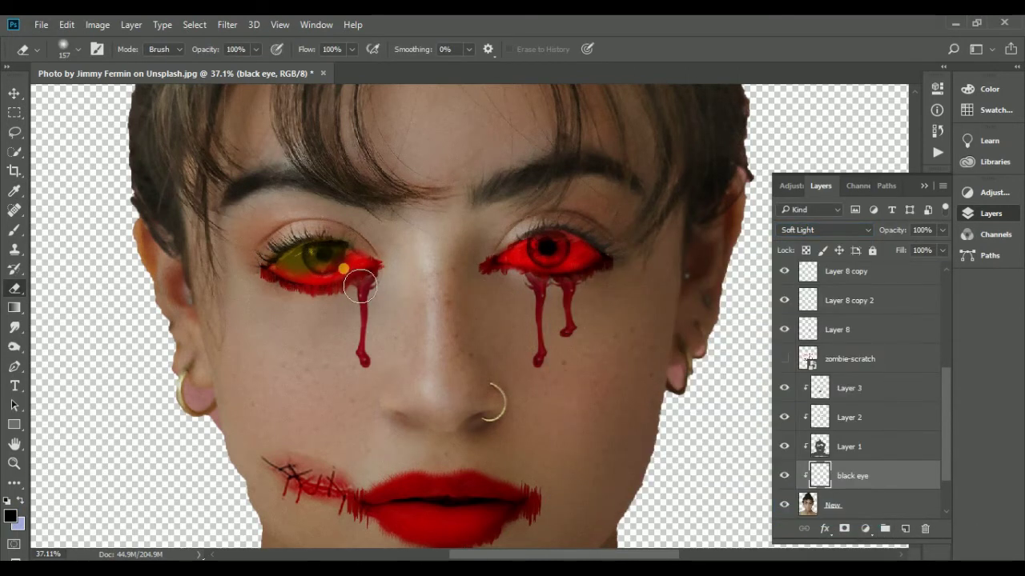
# Place black eye above zombie-scratch in Overlay mode and paint black over both irises
pyautogui.moveTo(859, 481); pyautogui.dragTo(818, 374)
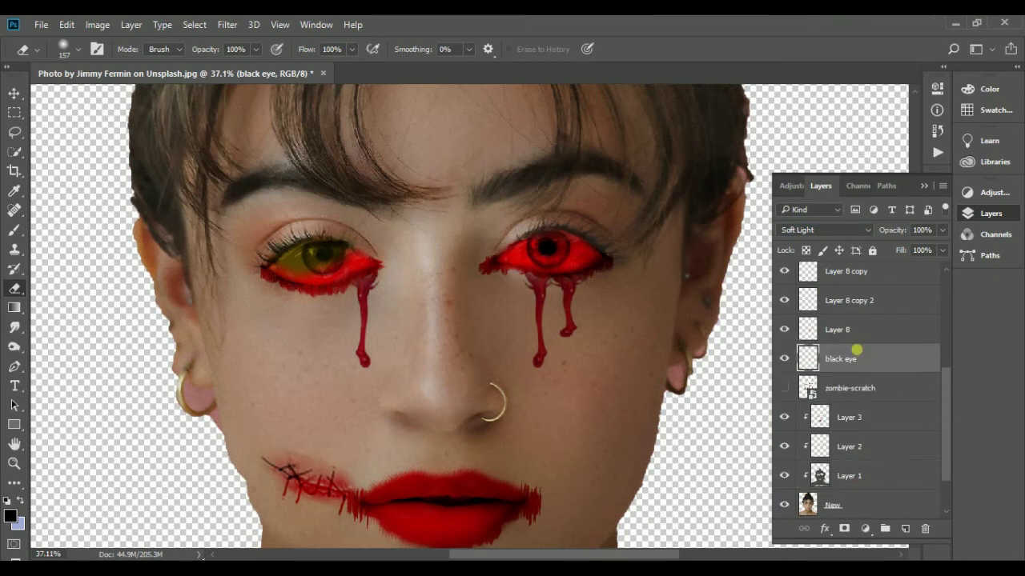
pyautogui.click(824, 230)
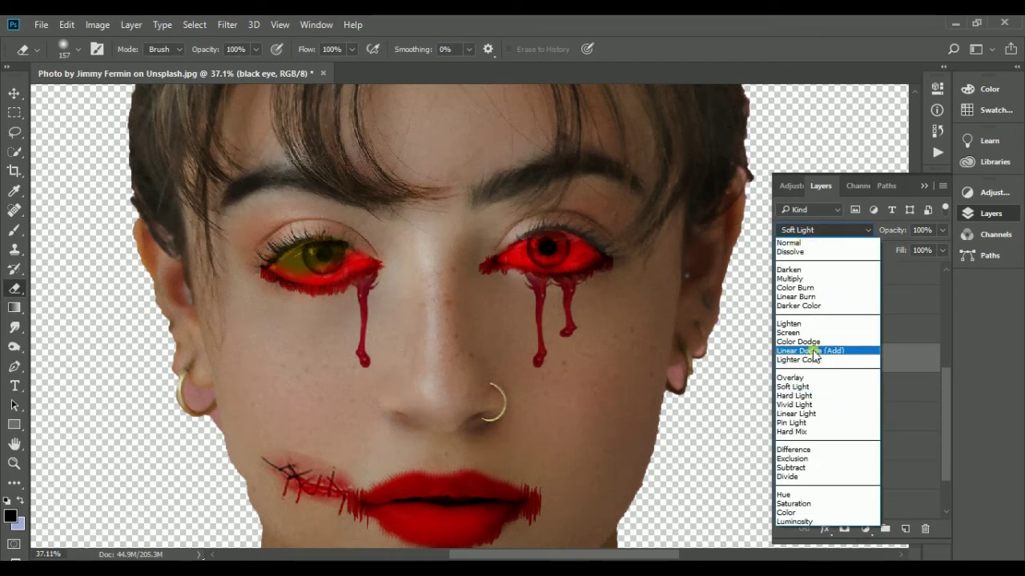
pyautogui.click(823, 382)
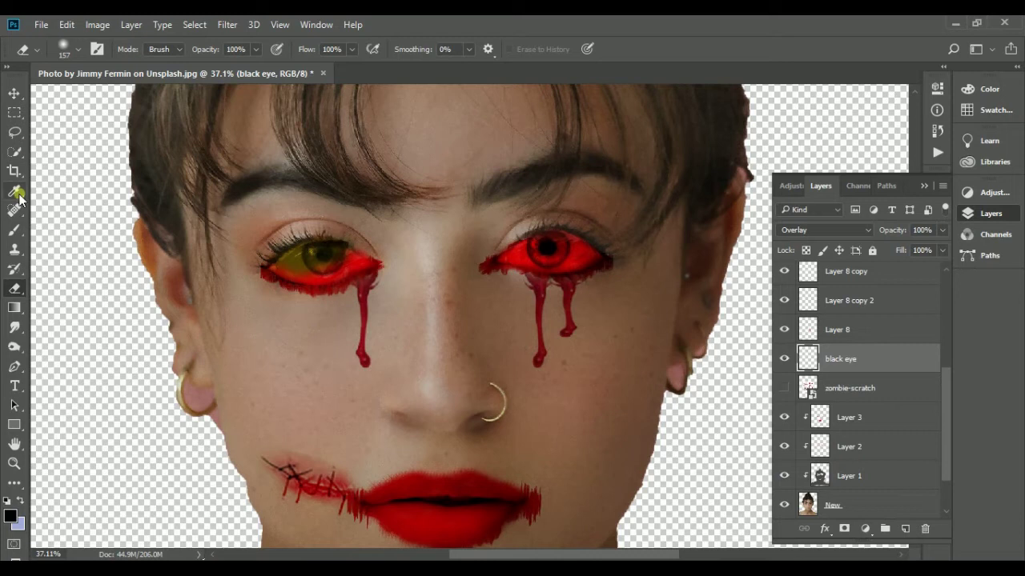
pyautogui.click(14, 229)
pyautogui.moveTo(320, 265); pyautogui.dragTo(331, 272)
pyautogui.moveTo(554, 268); pyautogui.dragTo(548, 250)
# Compare Normal blending on the black eye layer, then keep it on Overlay
pyautogui.click(822, 233)
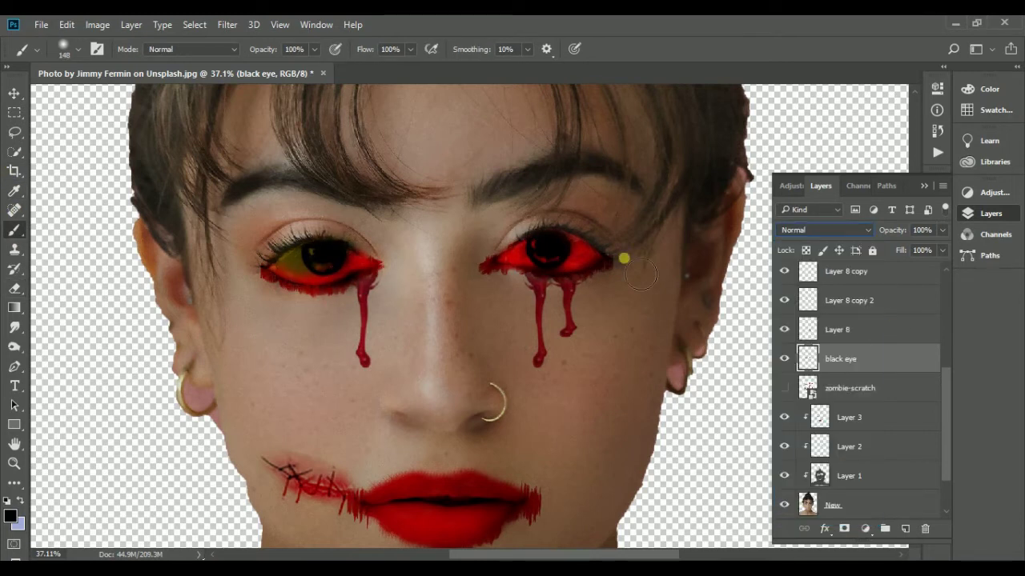
pyautogui.click(801, 235)
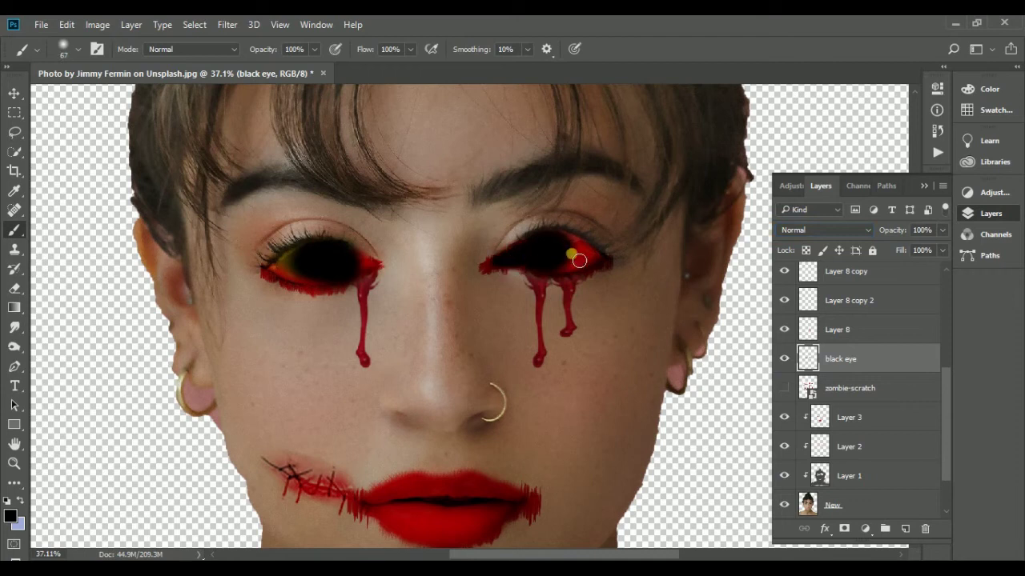
pyautogui.click(822, 230)
pyautogui.click(801, 400)
pyautogui.click(822, 230)
pyautogui.click(810, 384)
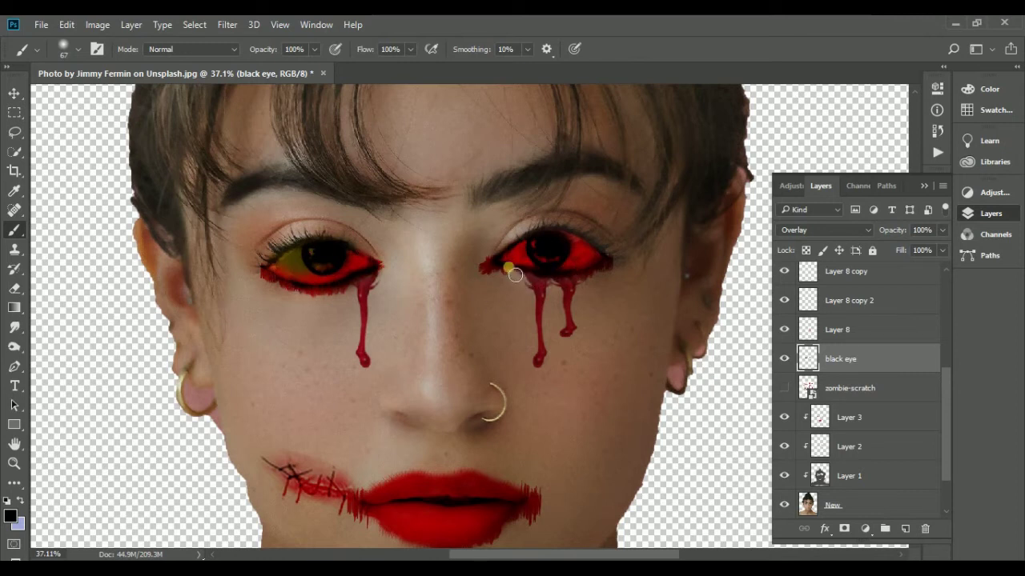
# Add a new empty layer above black eye set to Soft Light
pyautogui.click(904, 528)
pyautogui.click(825, 230)
pyautogui.click(824, 388)
pyautogui.write('eye area lack')
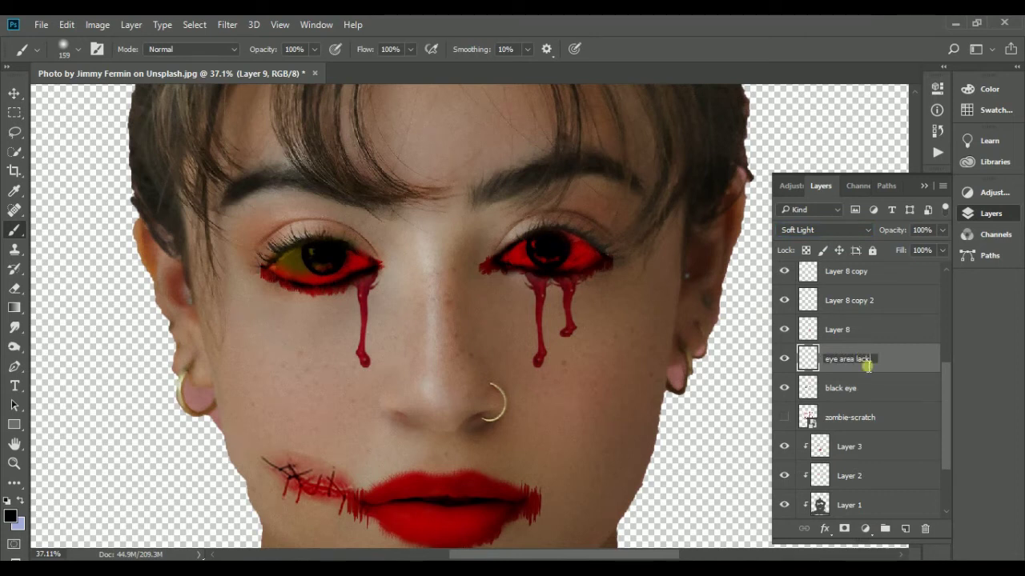
# Name the new Soft Light layer eye area black, correcting the misspelling
pyautogui.press('Return')
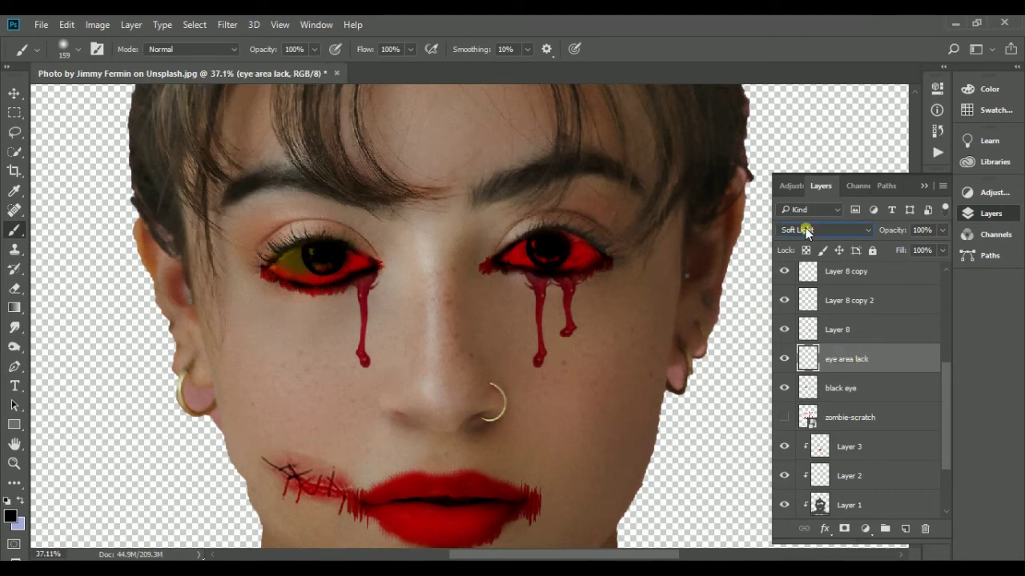
pyautogui.doubleClick(863, 370)
pyautogui.click(732, 143)
pyautogui.write('b')
pyautogui.press('Return')
# Brush black hollows under both eyes and over the upper lids, then set opacity to 64%
pyautogui.moveTo(264, 322)
pyautogui.mouseDown()
pyautogui.moveTo(254, 302)
pyautogui.moveTo(270, 298)
pyautogui.mouseUp()
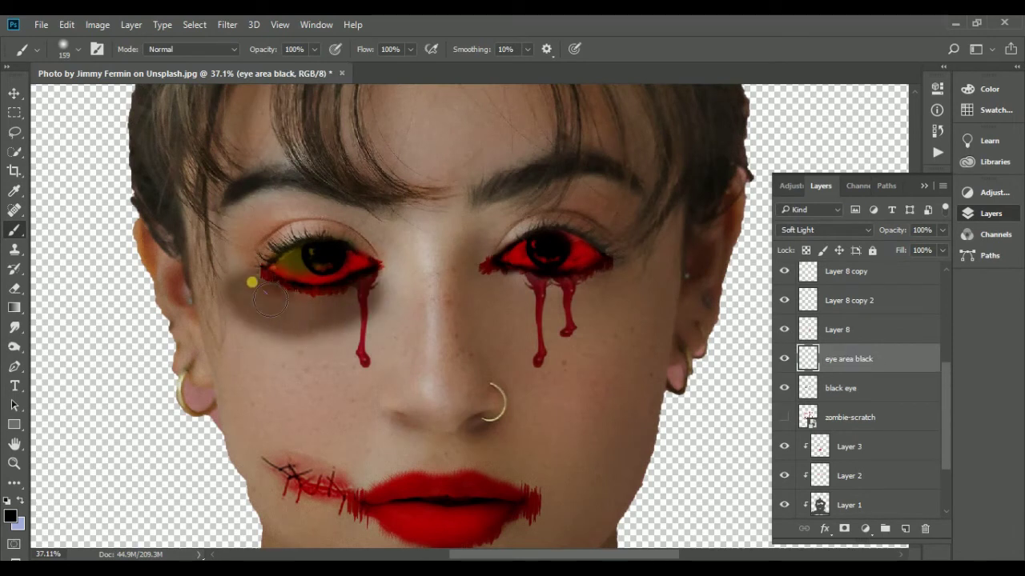
pyautogui.moveTo(515, 297)
pyautogui.mouseDown()
pyautogui.moveTo(623, 305)
pyautogui.moveTo(608, 264)
pyautogui.mouseUp()
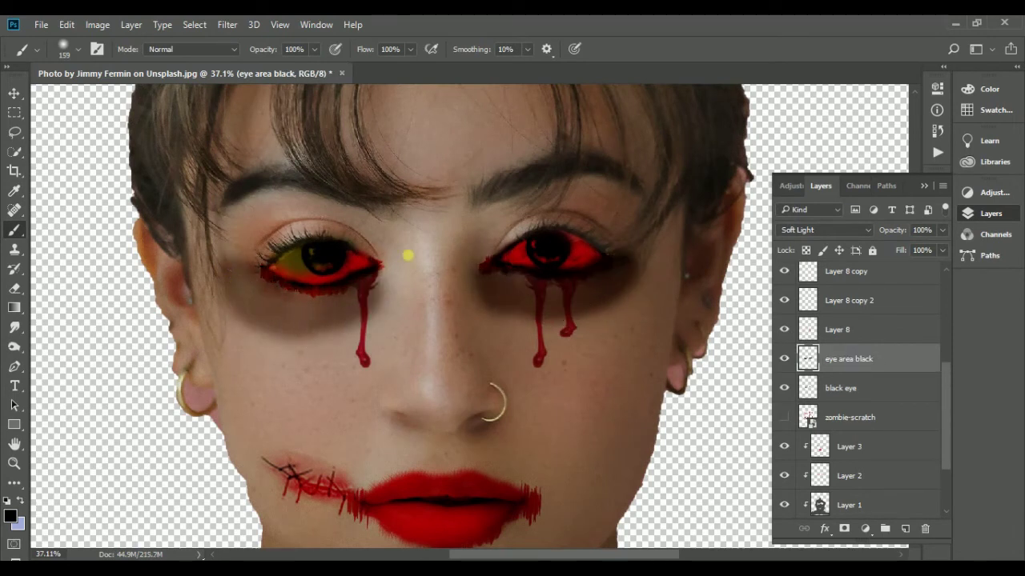
pyautogui.moveTo(407, 255)
pyautogui.mouseDown()
pyautogui.moveTo(270, 244)
pyautogui.moveTo(435, 279)
pyautogui.moveTo(571, 248)
pyautogui.moveTo(632, 288)
pyautogui.mouseUp()
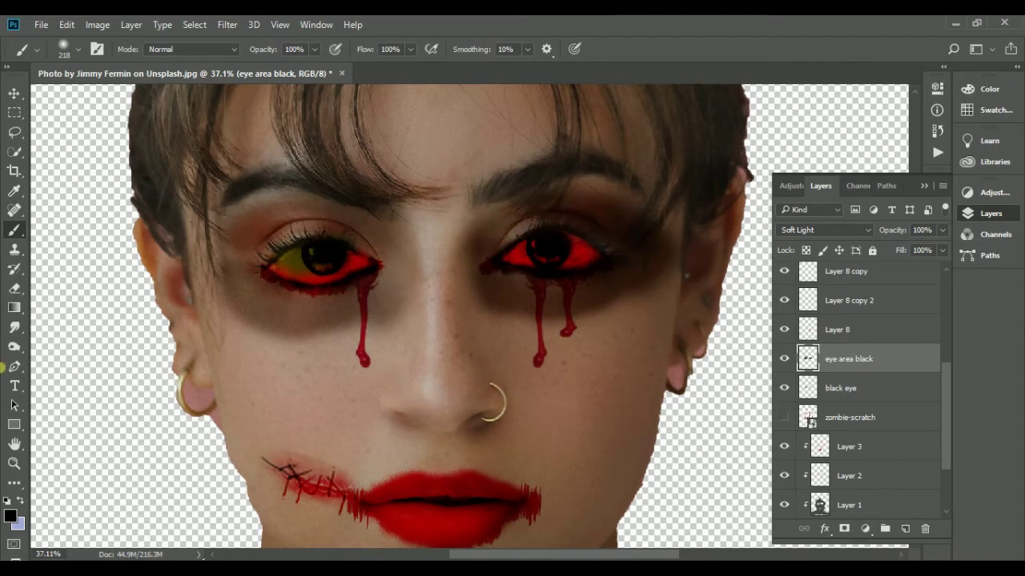
pyautogui.moveTo(297, 331)
pyautogui.mouseDown()
pyautogui.moveTo(328, 334)
pyautogui.moveTo(222, 304)
pyautogui.moveTo(338, 325)
pyautogui.mouseUp()
pyautogui.scroll(1, 344, 328)
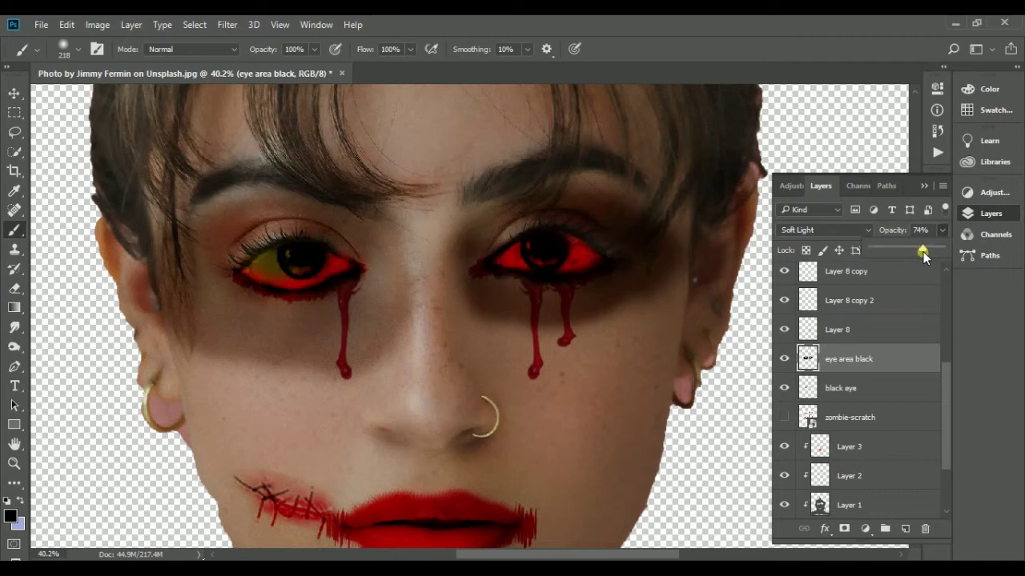
pyautogui.moveTo(925, 251); pyautogui.dragTo(907, 251)
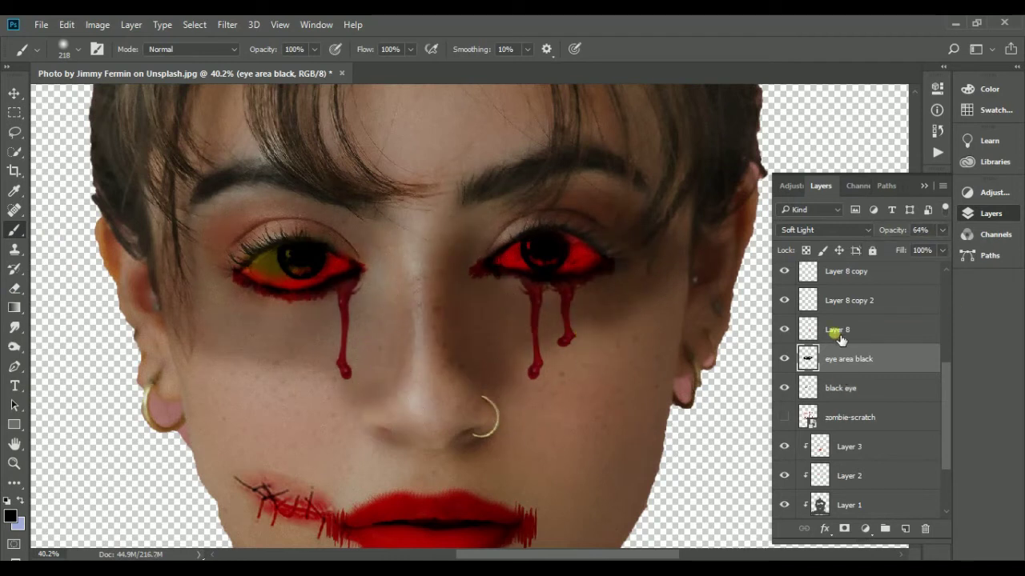
pyautogui.click(15, 287)
# With a smaller eraser brush, remove the stray red smear between the two right-eye drips
pyautogui.scroll(3, 540, 297)
pyautogui.rightClick(538, 296)
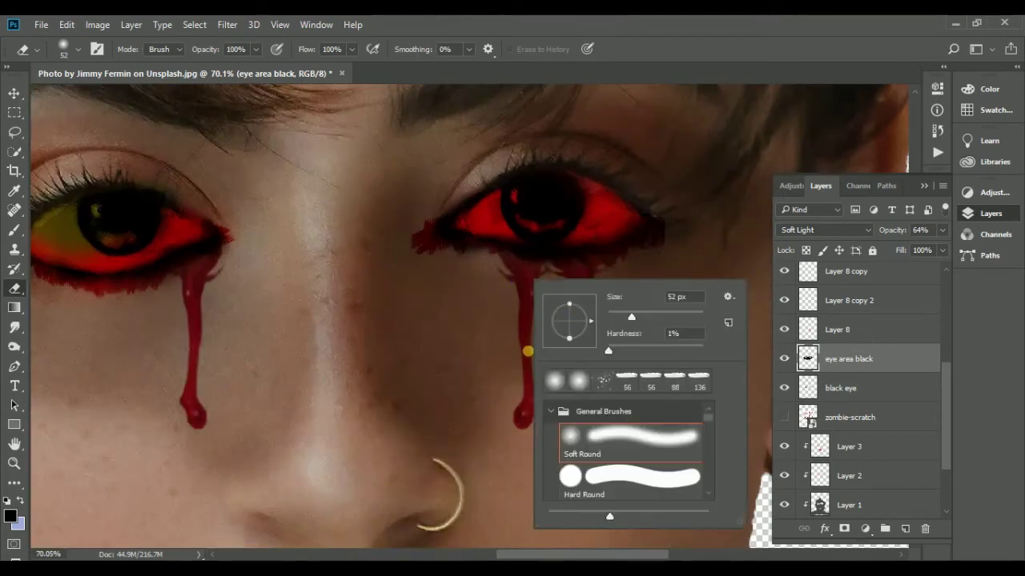
pyautogui.scroll(3, 535, 308)
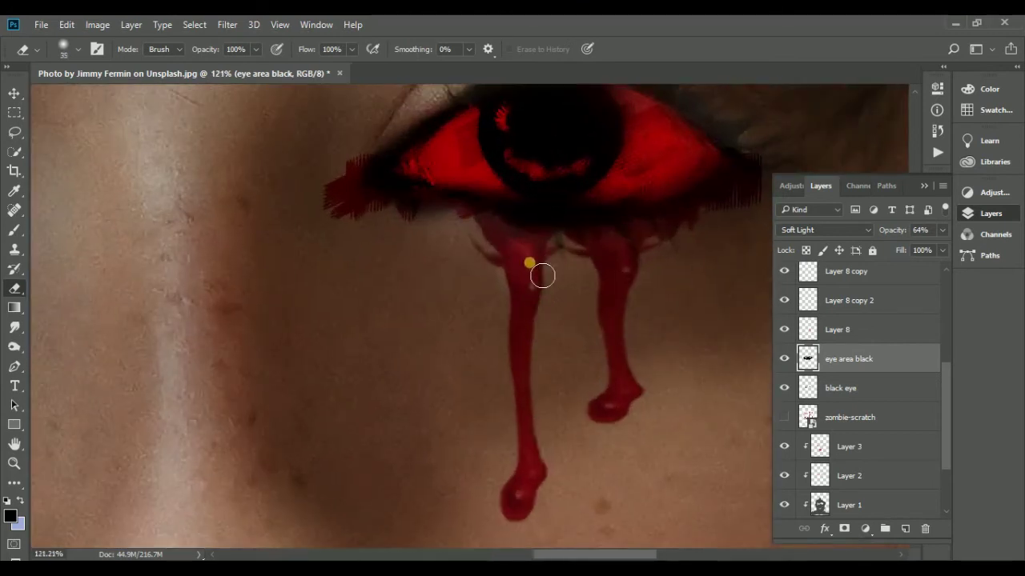
pyautogui.press('[')
pyautogui.press('[')
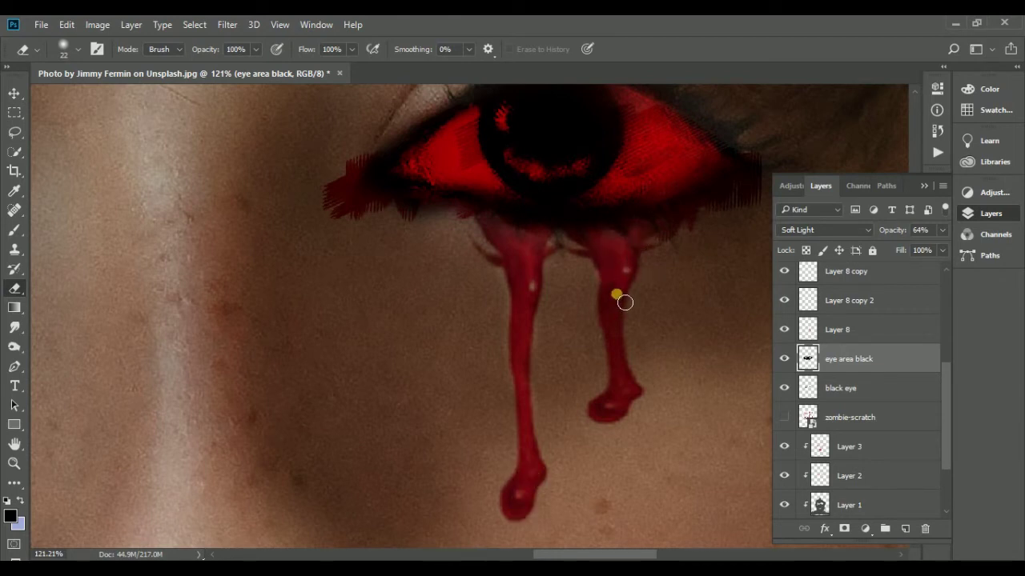
pyautogui.moveTo(637, 291); pyautogui.dragTo(509, 266)
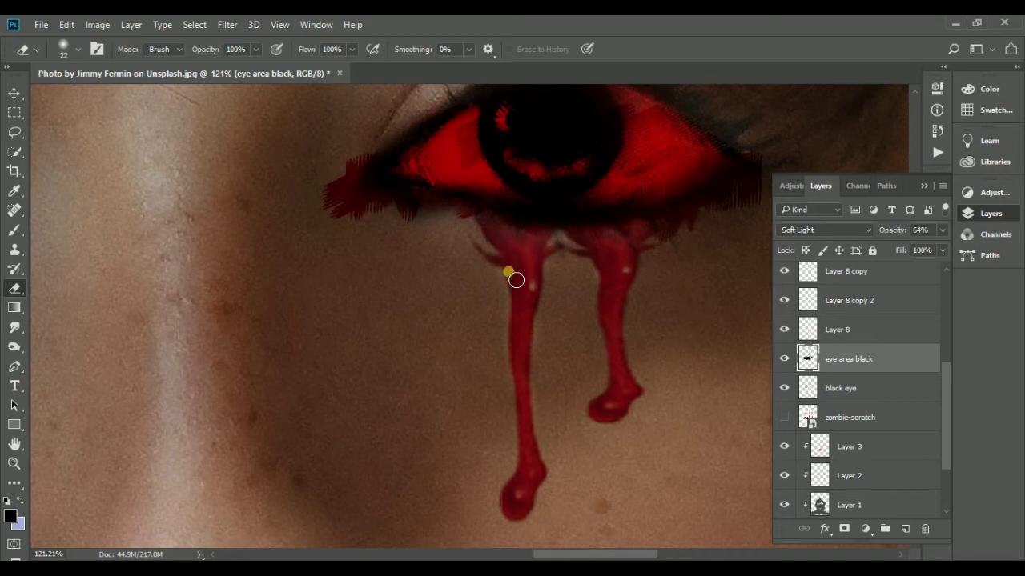
pyautogui.scroll(-2, 357, 202)
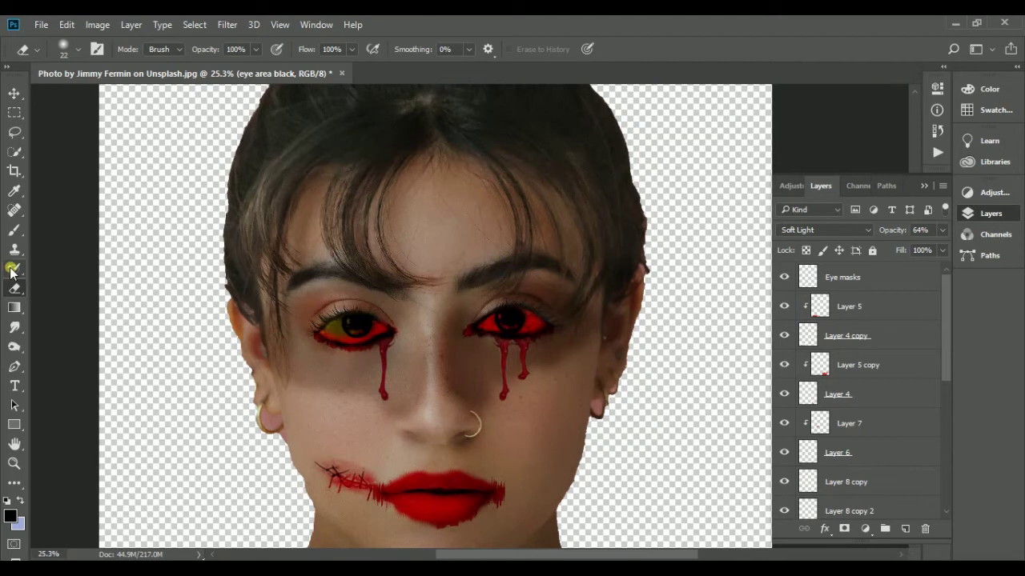
pyautogui.click(14, 230)
# Select and delete the Eye masks layer, removing the yellow tint from the left eye
pyautogui.scroll(3, 345, 335)
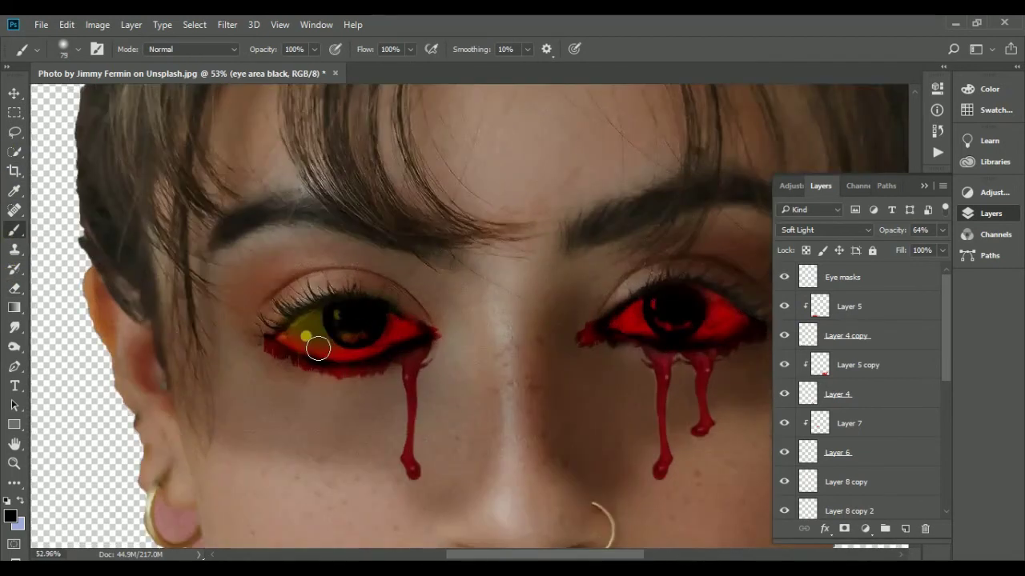
pyautogui.scroll(-5, 887, 407)
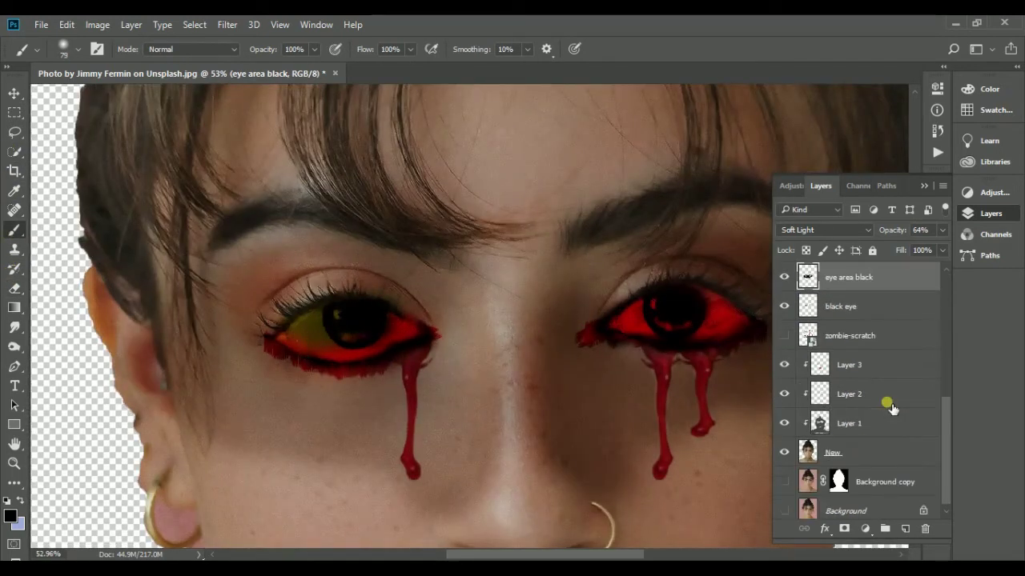
pyautogui.scroll(2, 840, 368)
pyautogui.click(783, 335)
pyautogui.click(784, 335)
pyautogui.press('v')
pyautogui.scroll(5, 872, 318)
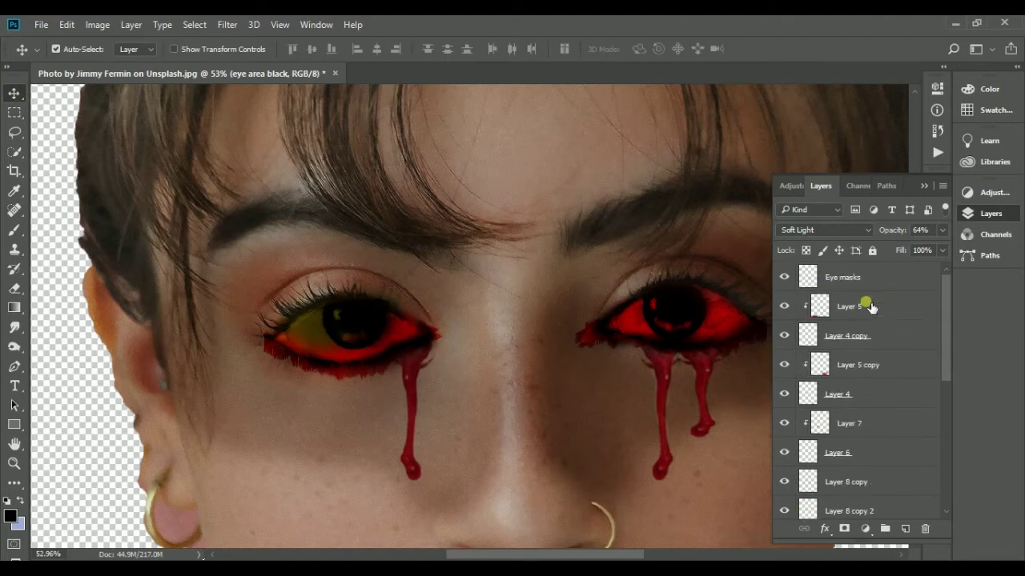
pyautogui.click(852, 277)
pyautogui.press('Delete')
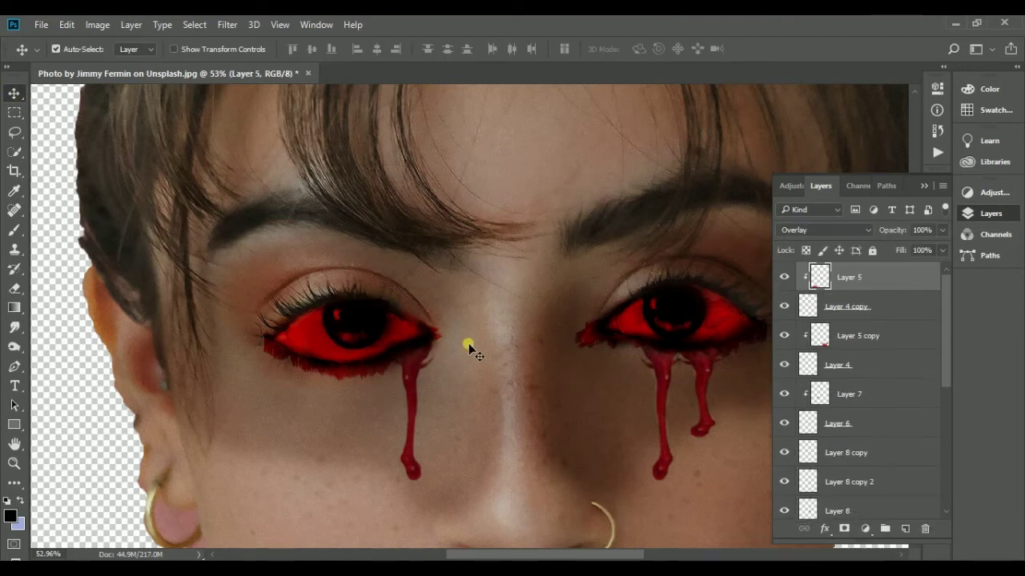
# Alt-drag the New face layer to the top of the Layers panel to copy it
pyautogui.scroll(-3, 485, 355)
pyautogui.scroll(-1, 496, 336)
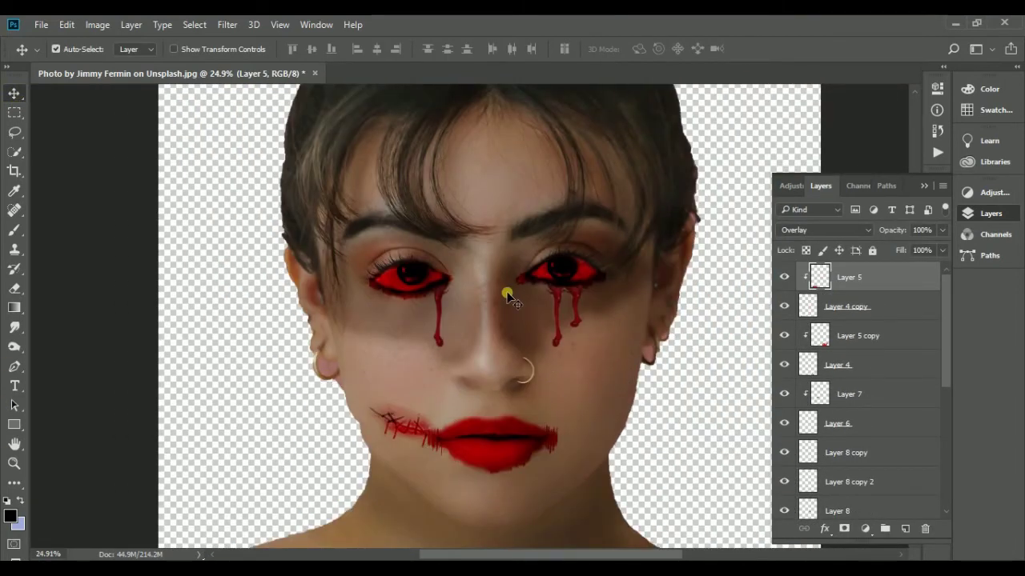
pyautogui.scroll(-3, 857, 469)
pyautogui.scroll(-3, 822, 490)
pyautogui.moveTo(875, 484); pyautogui.dragTo(884, 266)
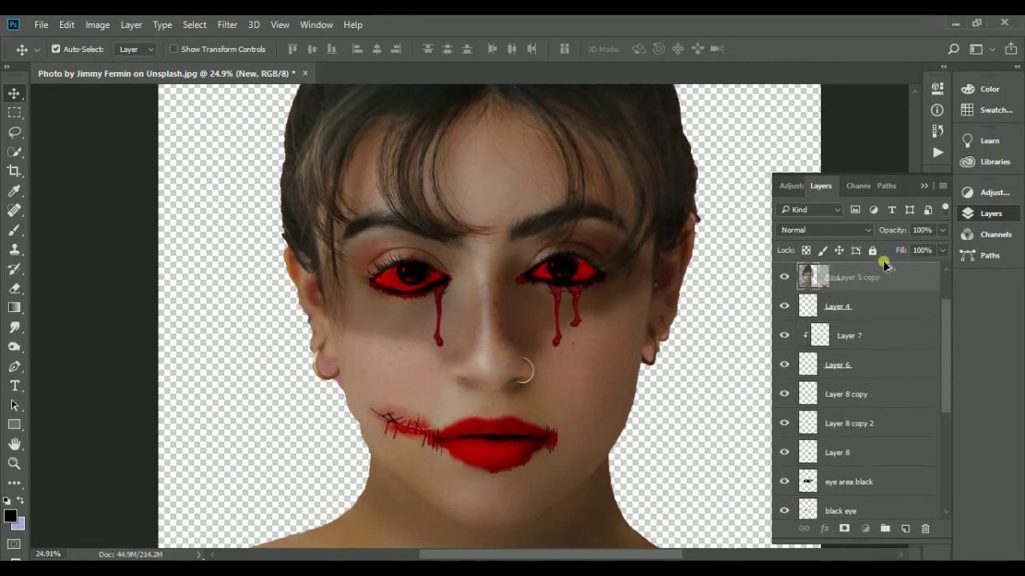
# Toggle the New copy layer, test and cancel a Gaussian Blur, then choose File > Place Embedded
pyautogui.click(784, 277)
pyautogui.click(785, 276)
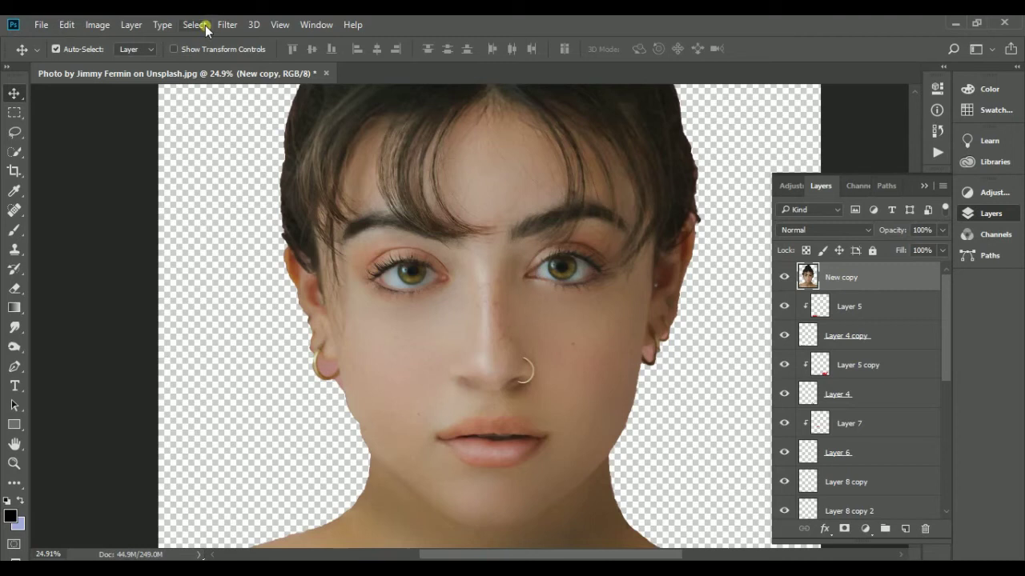
pyautogui.click(227, 24)
pyautogui.click(469, 254)
pyautogui.moveTo(561, 277); pyautogui.dragTo(523, 280)
pyautogui.click(678, 76)
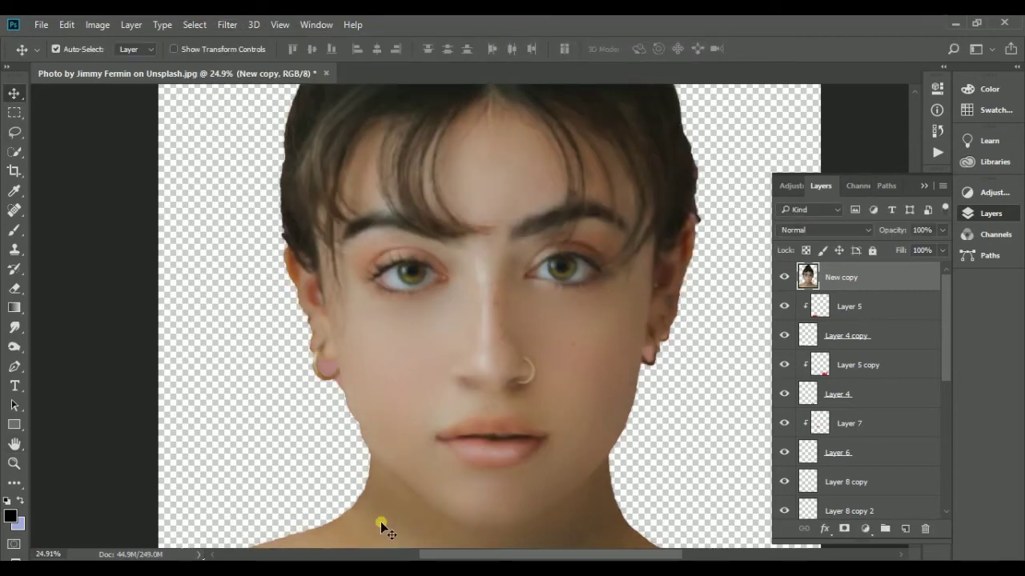
pyautogui.click(41, 24)
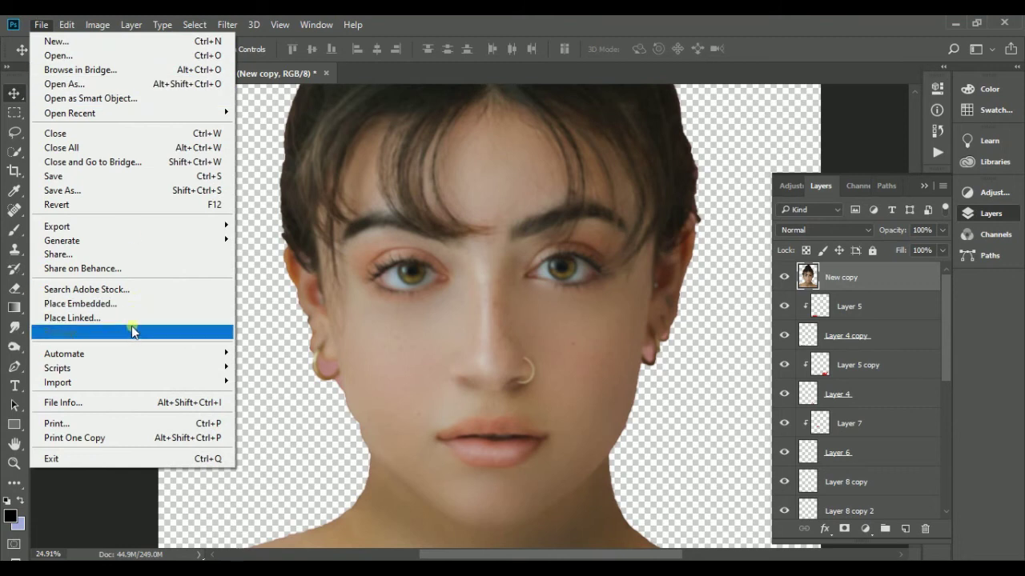
pyautogui.click(132, 303)
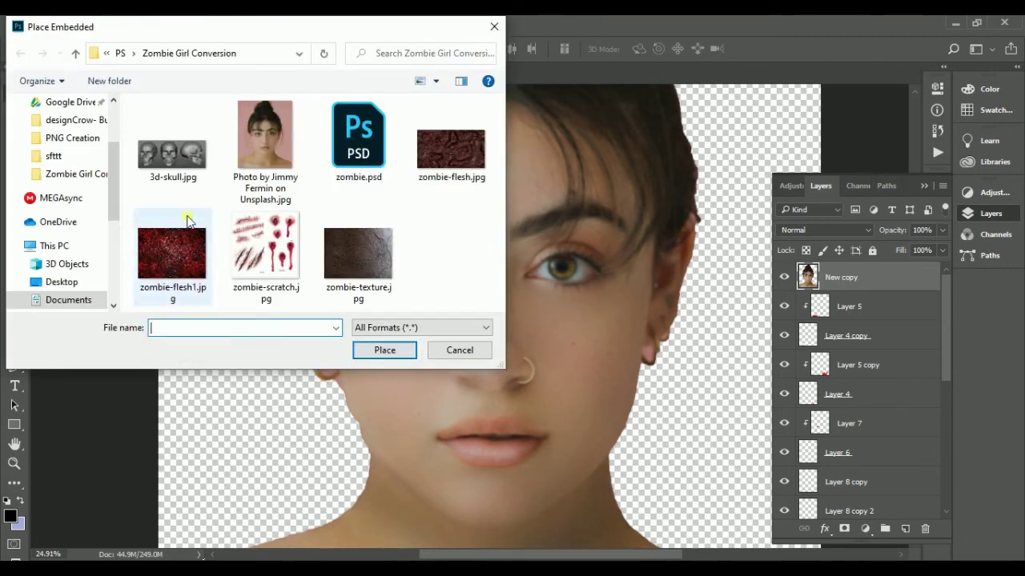
# Place zombie-texture.jpg and scale it to cover the lower face
pyautogui.click(381, 351)
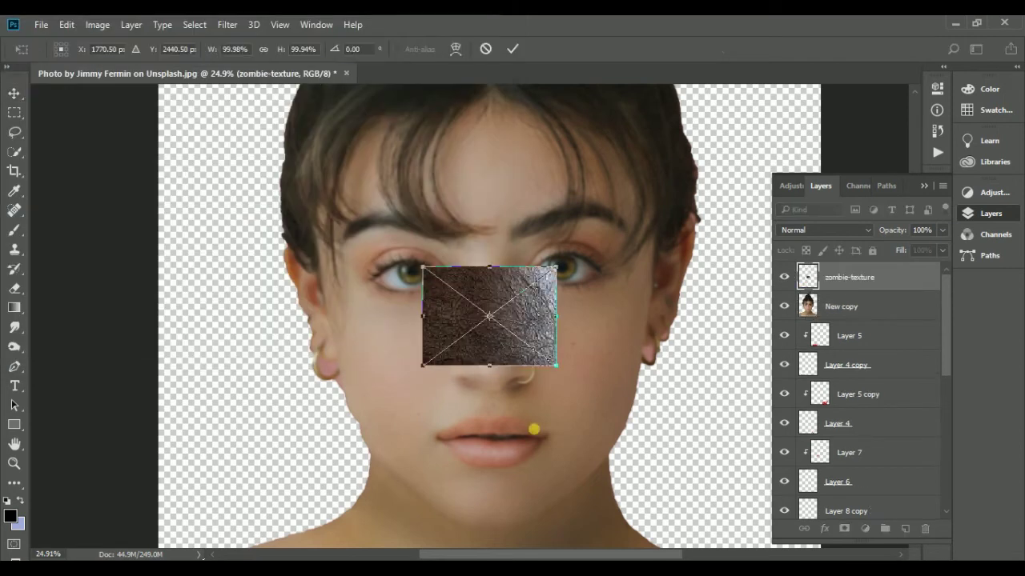
pyautogui.scroll(1, 533, 427)
pyautogui.moveTo(424, 321); pyautogui.dragTo(257, 191)
pyautogui.moveTo(481, 355)
pyautogui.mouseDown()
pyautogui.moveTo(494, 304)
pyautogui.moveTo(505, 389)
pyautogui.mouseUp()
pyautogui.click(513, 49)
# Clip the texture to the New copy face layer in Soft Light blend mode
pyautogui.keyDown('alt'); pyautogui.click(841, 291); pyautogui.keyUp('alt')
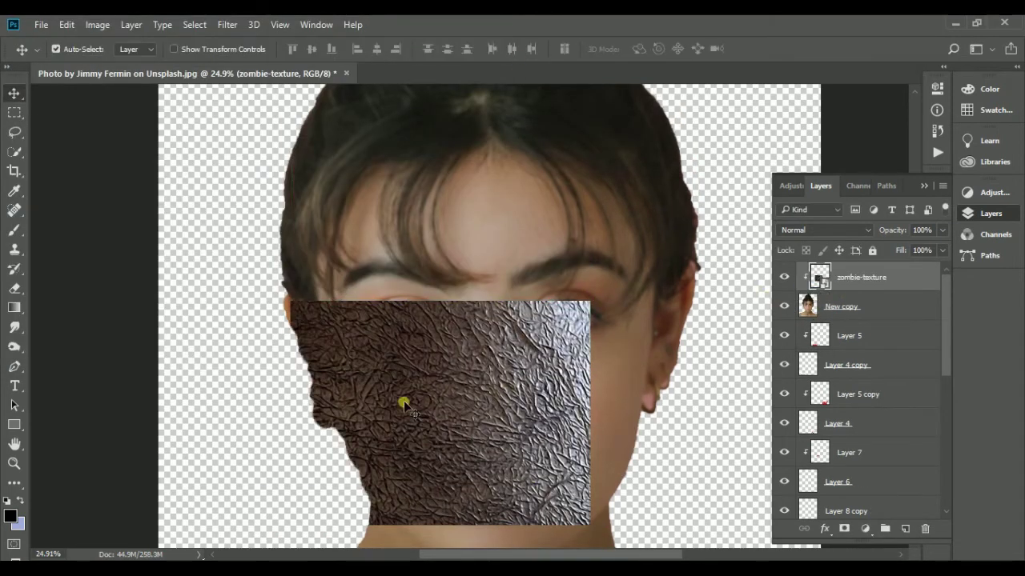
pyautogui.click(824, 230)
pyautogui.click(810, 280)
pyautogui.scroll(-2, 808, 231)
pyautogui.scroll(-3, 813, 231)
pyautogui.scroll(-1, 814, 232)
pyautogui.scroll(-2, 814, 232)
pyautogui.scroll(-1, 814, 232)
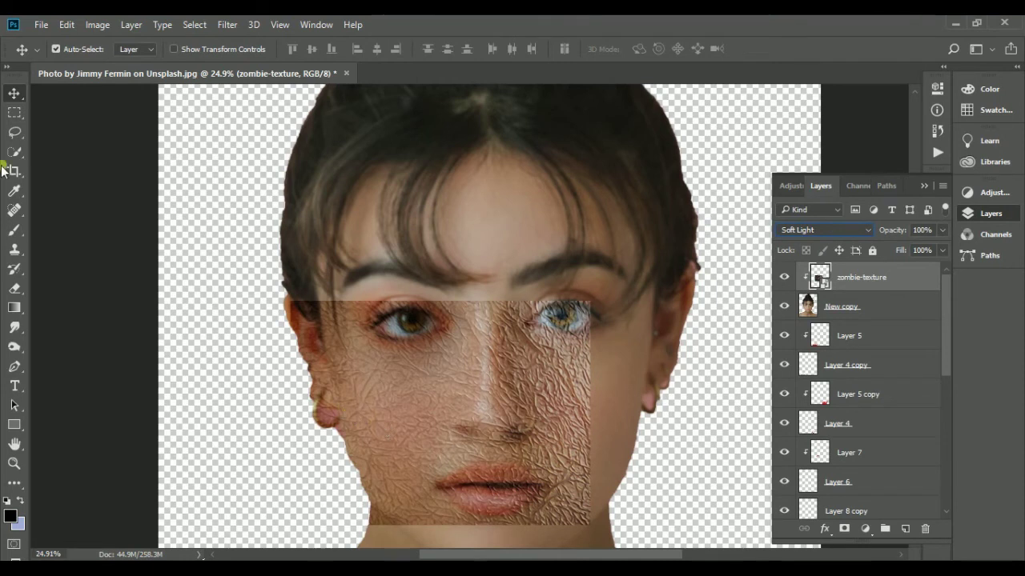
# Rasterize the zombie-texture layer and erase it from both eyes with a 114 px eraser
pyautogui.click(14, 288)
pyautogui.rightClick(860, 280)
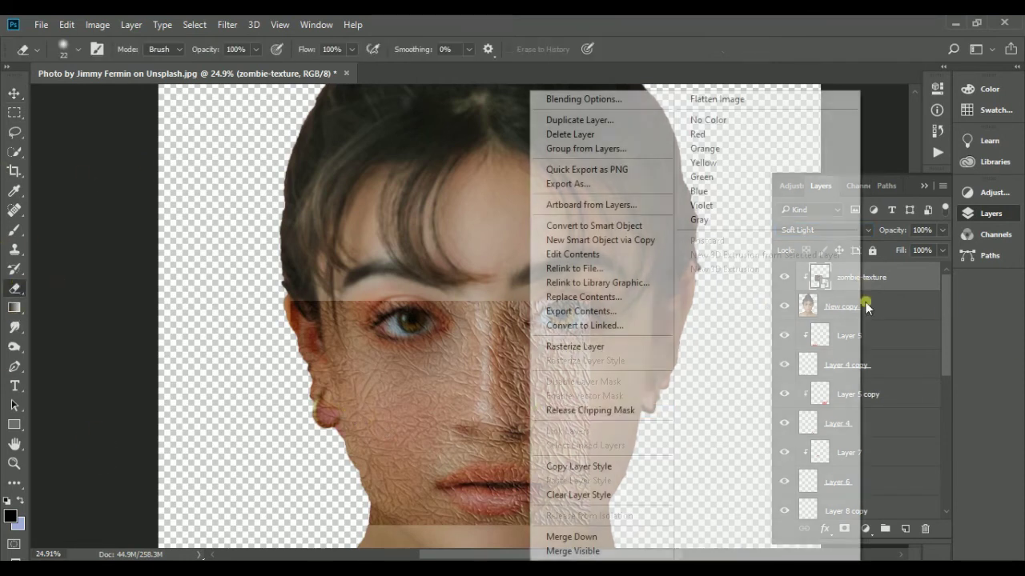
pyautogui.click(617, 344)
pyautogui.rightClick(366, 341)
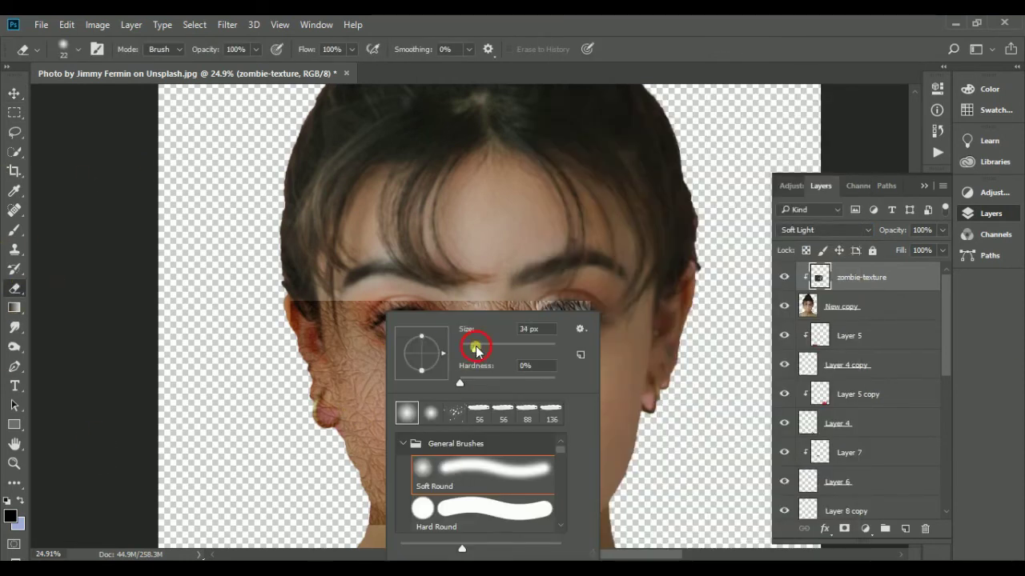
pyautogui.click(398, 308)
pyautogui.scroll(2, 400, 317)
pyautogui.moveTo(383, 314); pyautogui.dragTo(436, 326)
pyautogui.moveTo(625, 326); pyautogui.dragTo(653, 324)
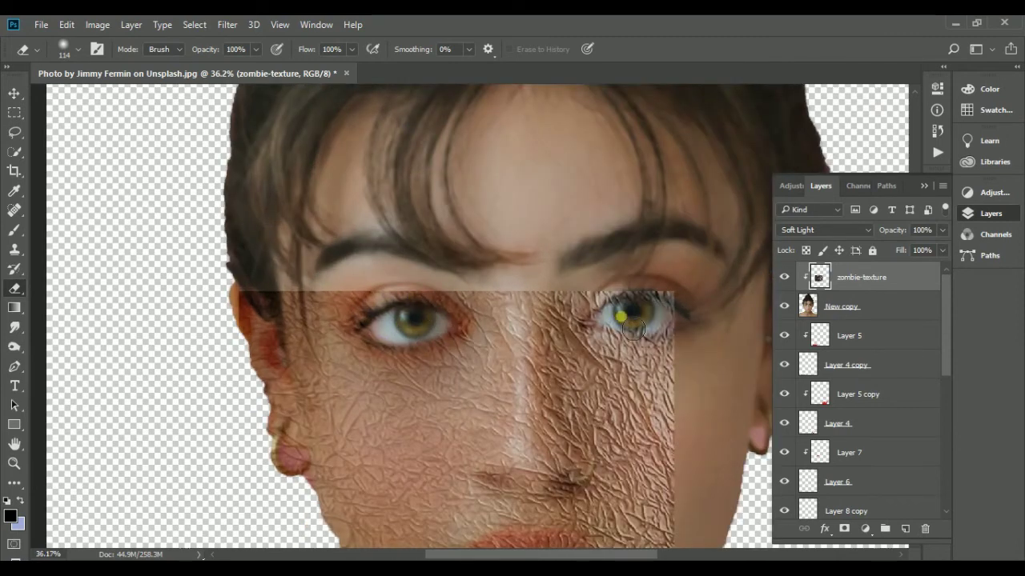
pyautogui.scroll(-3, 612, 308)
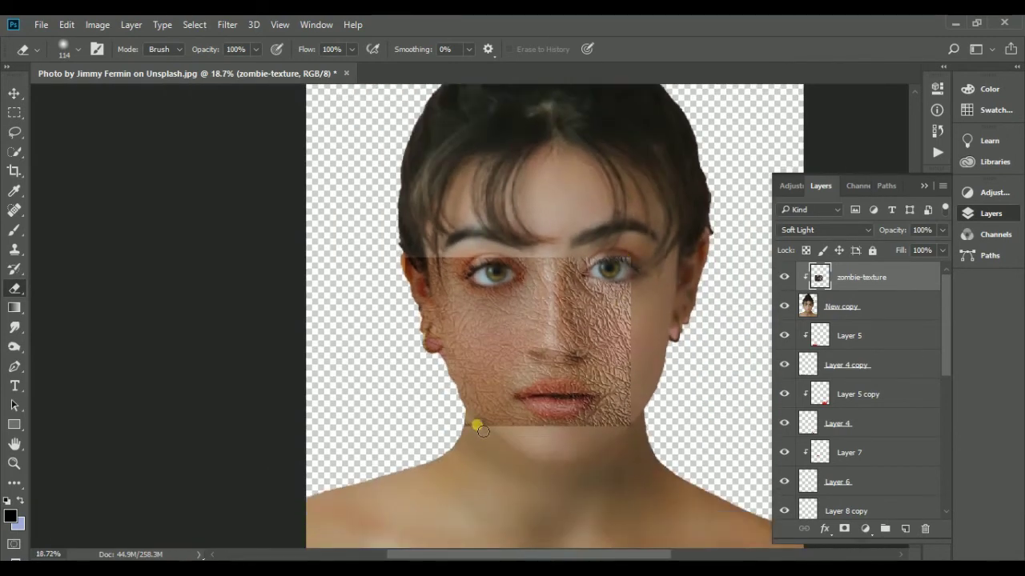
# Clone Stamp the wrinkled texture over the chin, cheeks, nose, forehead and mouth
pyautogui.click(15, 249)
pyautogui.scroll(1, 621, 421)
pyautogui.keyDown('alt'); pyautogui.click(488, 354); pyautogui.keyUp('alt')
pyautogui.moveTo(518, 384); pyautogui.dragTo(661, 344)
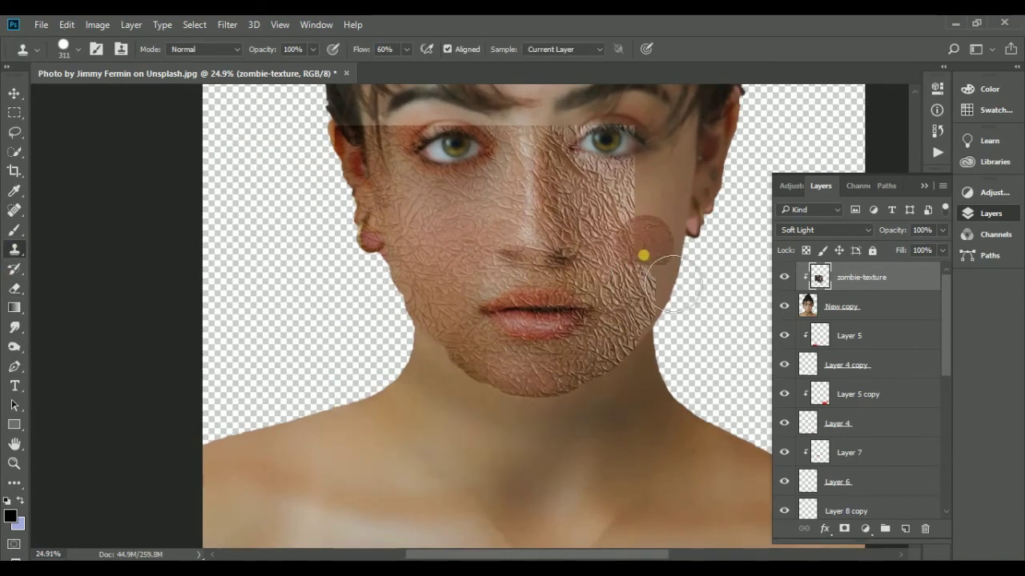
pyautogui.scroll(3, 662, 345)
pyautogui.moveTo(516, 377)
pyautogui.mouseDown()
pyautogui.moveTo(652, 365)
pyautogui.moveTo(565, 281)
pyautogui.moveTo(615, 493)
pyautogui.moveTo(629, 251)
pyautogui.moveTo(572, 304)
pyautogui.moveTo(622, 368)
pyautogui.moveTo(387, 260)
pyautogui.moveTo(469, 165)
pyautogui.mouseUp()
pyautogui.scroll(1, 491, 344)
pyautogui.moveTo(521, 217)
pyautogui.mouseDown()
pyautogui.moveTo(647, 217)
pyautogui.moveTo(394, 288)
pyautogui.moveTo(680, 365)
pyautogui.moveTo(602, 404)
pyautogui.mouseUp()
pyautogui.moveTo(545, 382)
pyautogui.mouseDown()
pyautogui.moveTo(600, 530)
pyautogui.moveTo(606, 469)
pyautogui.moveTo(645, 457)
pyautogui.moveTo(458, 399)
pyautogui.mouseUp()
# Extend the cloned texture down the neck and right shoulder, then erase it from the hair
pyautogui.scroll(-2, 496, 366)
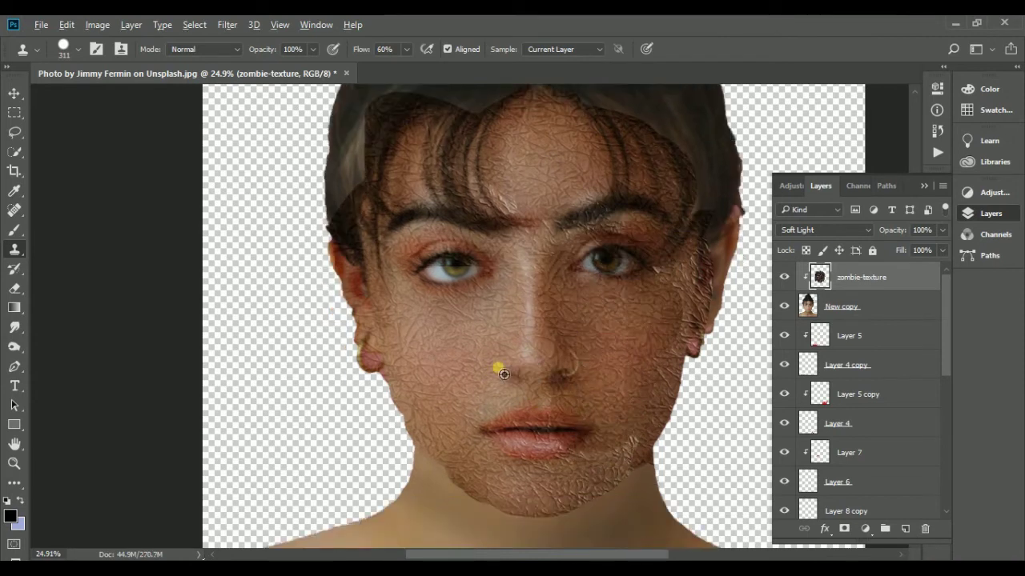
pyautogui.scroll(-2, 473, 430)
pyautogui.moveTo(476, 418)
pyautogui.mouseDown()
pyautogui.moveTo(685, 424)
pyautogui.moveTo(476, 422)
pyautogui.moveTo(630, 406)
pyautogui.moveTo(673, 363)
pyautogui.moveTo(382, 361)
pyautogui.moveTo(473, 407)
pyautogui.moveTo(240, 544)
pyautogui.moveTo(187, 529)
pyautogui.mouseUp()
pyautogui.scroll(-2, 475, 422)
pyautogui.moveTo(560, 392)
pyautogui.mouseDown()
pyautogui.moveTo(680, 354)
pyautogui.moveTo(745, 416)
pyautogui.mouseUp()
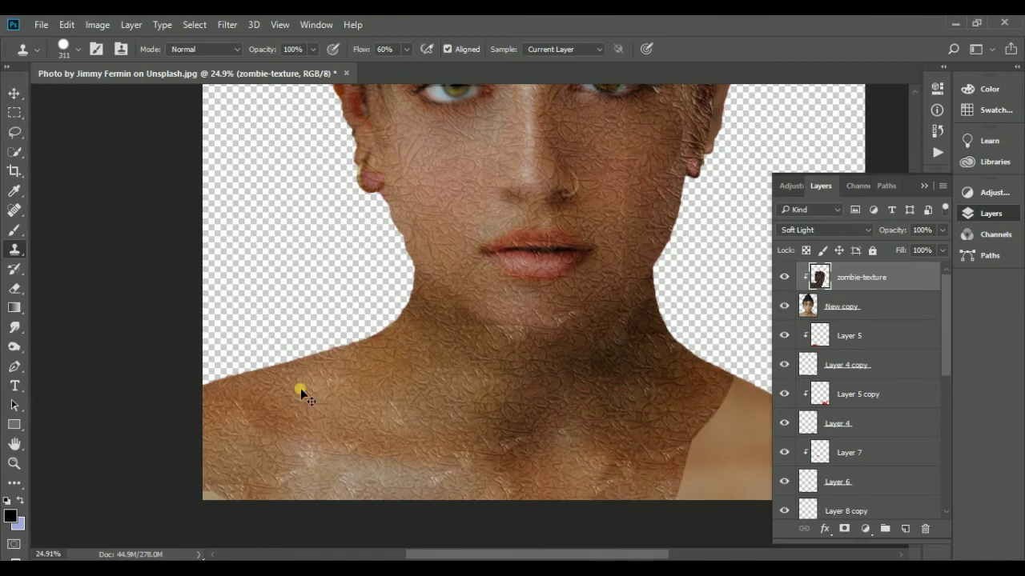
pyautogui.hscroll(3, 297, 389)
pyautogui.moveTo(670, 451)
pyautogui.mouseDown()
pyautogui.moveTo(582, 490)
pyautogui.moveTo(766, 457)
pyautogui.mouseUp()
pyautogui.scroll(-3, 473, 422)
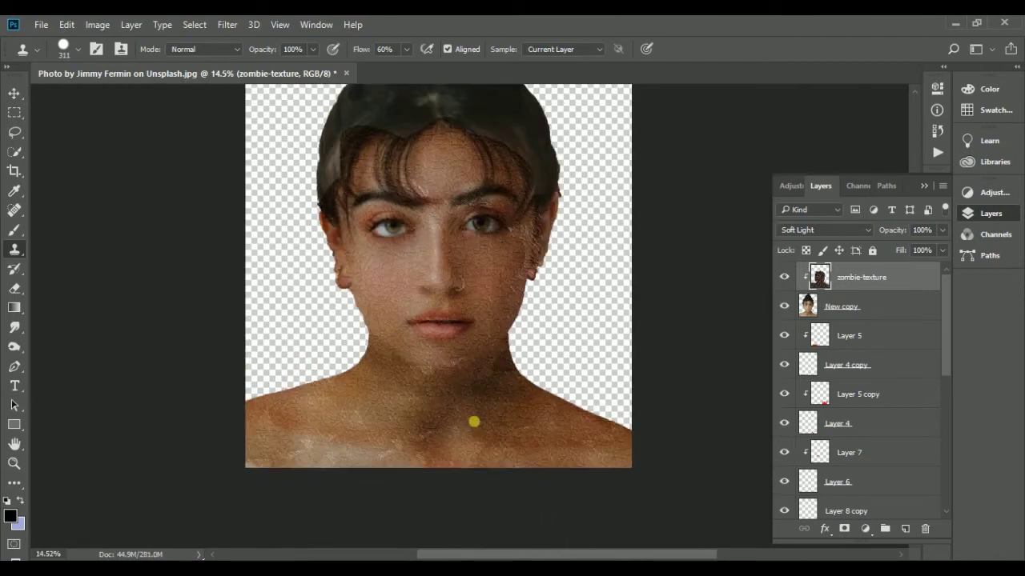
pyautogui.scroll(1, 327, 248)
pyautogui.scroll(2, 327, 248)
pyautogui.click(14, 288)
pyautogui.moveTo(356, 227)
pyautogui.mouseDown()
pyautogui.moveTo(384, 247)
pyautogui.moveTo(350, 297)
pyautogui.moveTo(331, 386)
pyautogui.mouseUp()
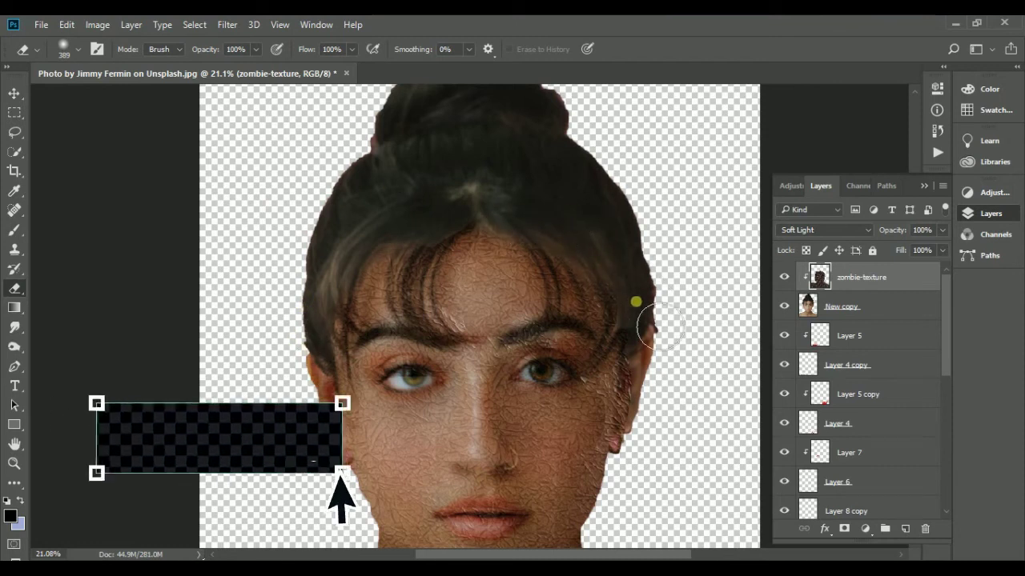
# Select the New copy layer and try Multiply blending on it
pyautogui.press('v')
pyautogui.scroll(2, 477, 340)
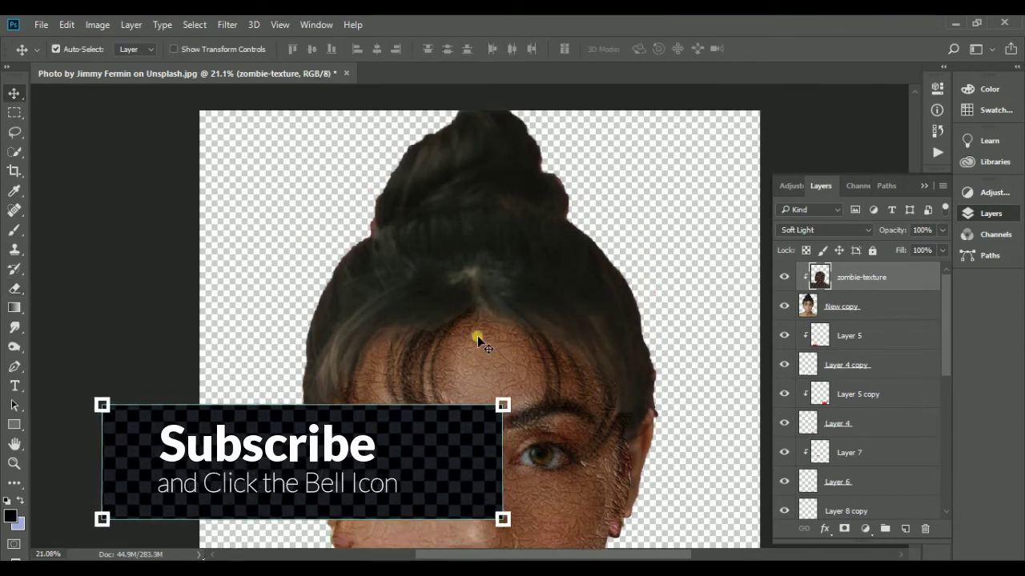
pyautogui.scroll(-2, 477, 336)
pyautogui.scroll(2, 477, 336)
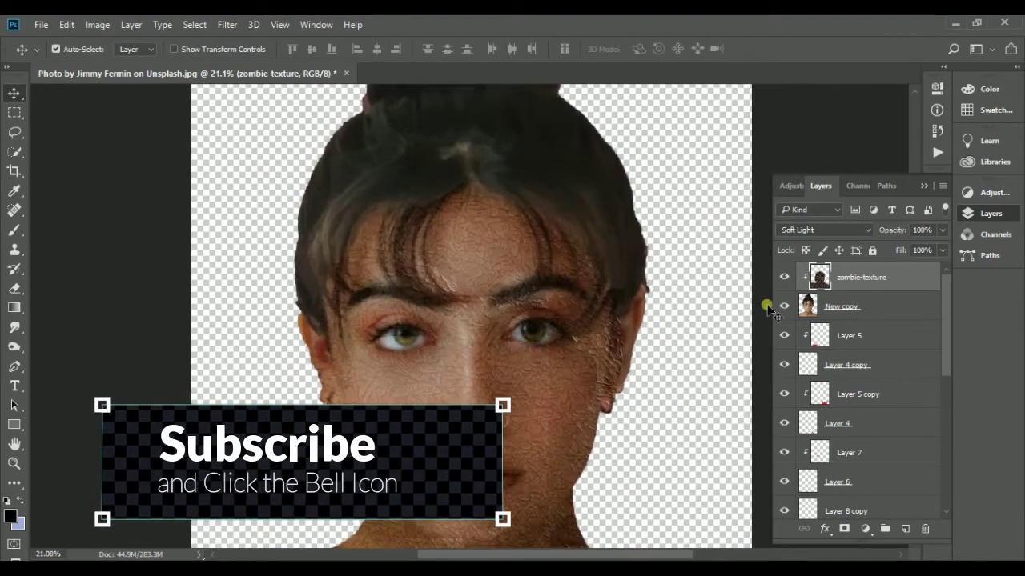
pyautogui.scroll(-2, 765, 308)
pyautogui.click(872, 309)
pyautogui.click(864, 230)
pyautogui.click(828, 272)
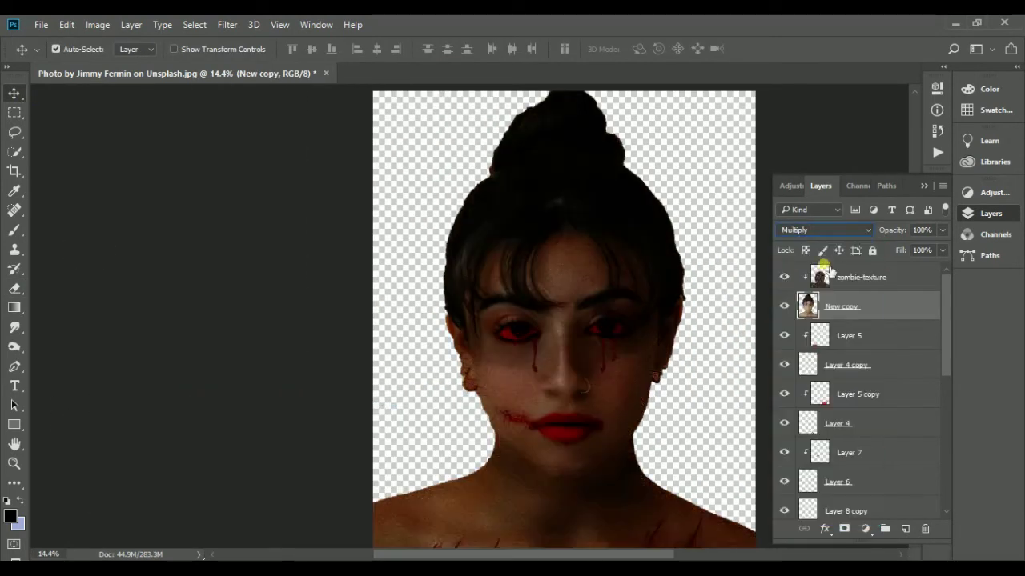
# Try Color Dodge and other brightening blend modes on New copy
pyautogui.click(617, 297)
pyautogui.scroll(5, 621, 297)
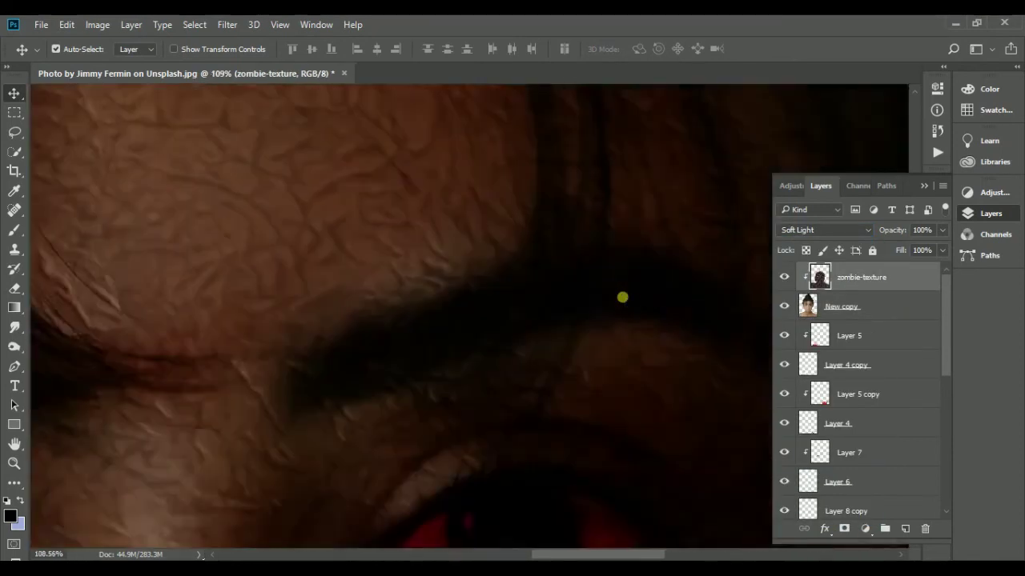
pyautogui.click(876, 319)
pyautogui.click(841, 230)
pyautogui.click(809, 342)
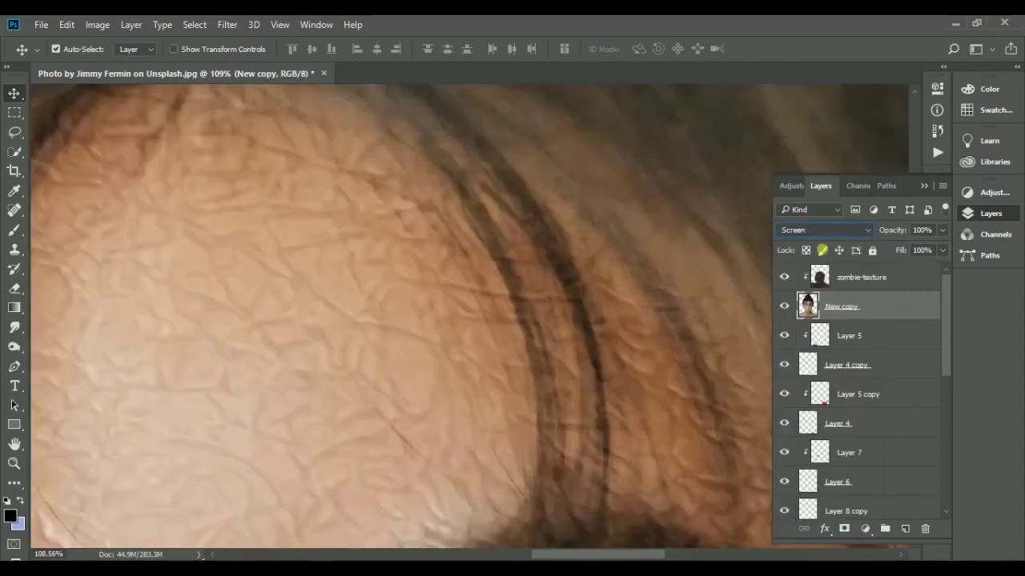
pyautogui.scroll(-1, 844, 232)
pyautogui.scroll(-2, 844, 231)
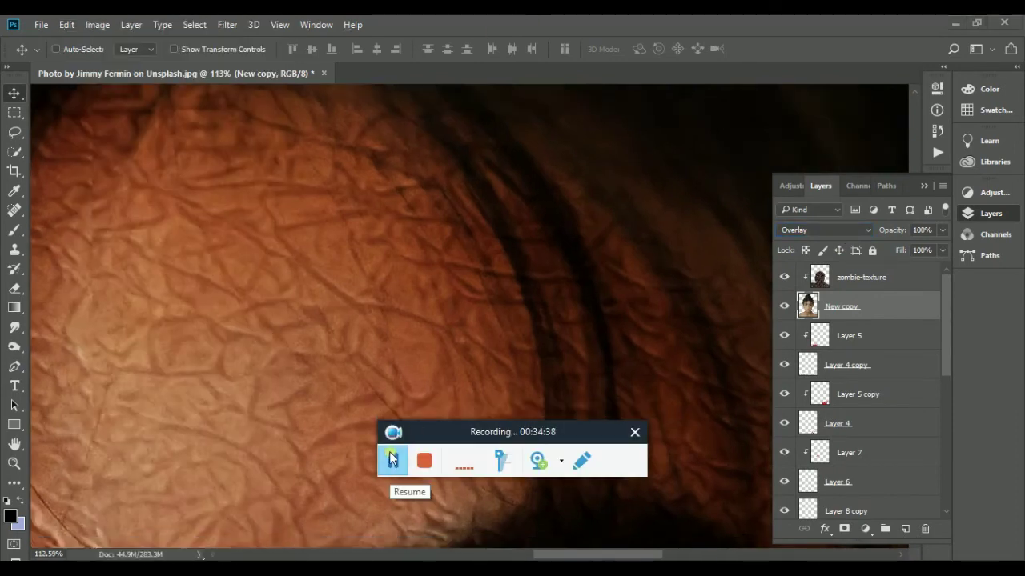
# Toggle New copy's visibility to compare the portrait with and without it
pyautogui.click(390, 459)
pyautogui.scroll(-3, 416, 396)
pyautogui.scroll(-2, 415, 395)
pyautogui.scroll(-1, 416, 395)
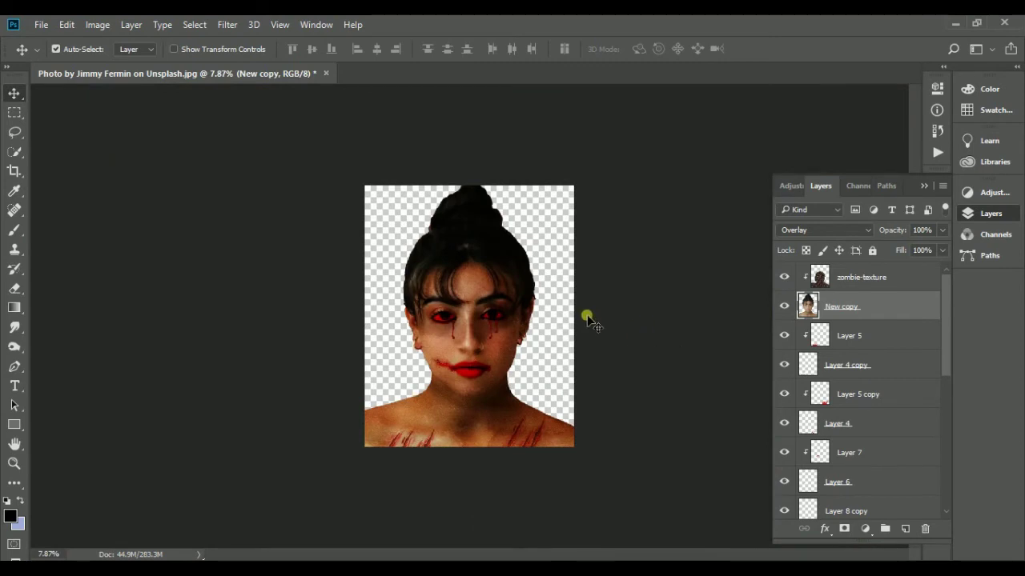
pyautogui.click(786, 310)
pyautogui.click(785, 311)
pyautogui.click(785, 310)
pyautogui.click(785, 311)
# Set New copy to Soft Light blending at 60% opacity
pyautogui.click(825, 230)
pyautogui.click(805, 387)
pyautogui.scroll(1, 824, 231)
pyautogui.scroll(1, 824, 231)
pyautogui.click(942, 229)
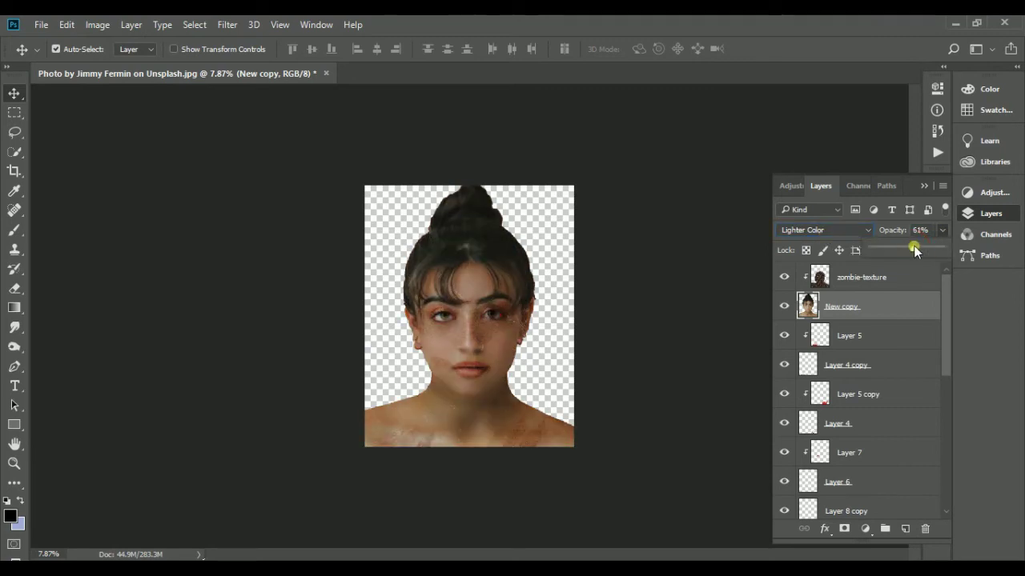
pyautogui.moveTo(945, 244); pyautogui.dragTo(916, 245)
# Switch New copy's blend mode to Luminosity, keeping 60% opacity
pyautogui.click(825, 229)
pyautogui.click(813, 334)
pyautogui.scroll(-3, 797, 228)
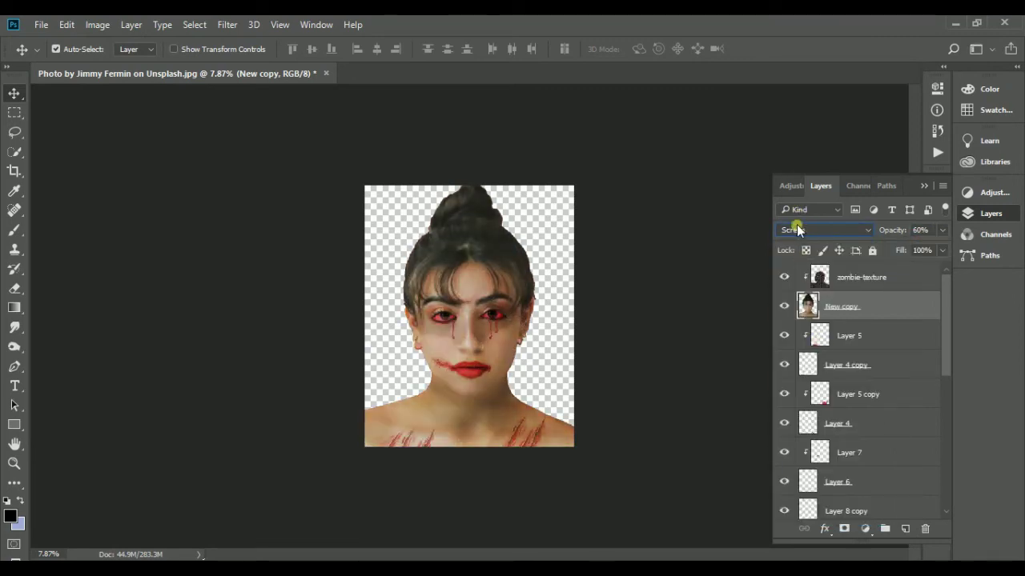
pyautogui.scroll(-4, 797, 228)
pyautogui.scroll(-5, 796, 228)
pyautogui.scroll(-1, 796, 228)
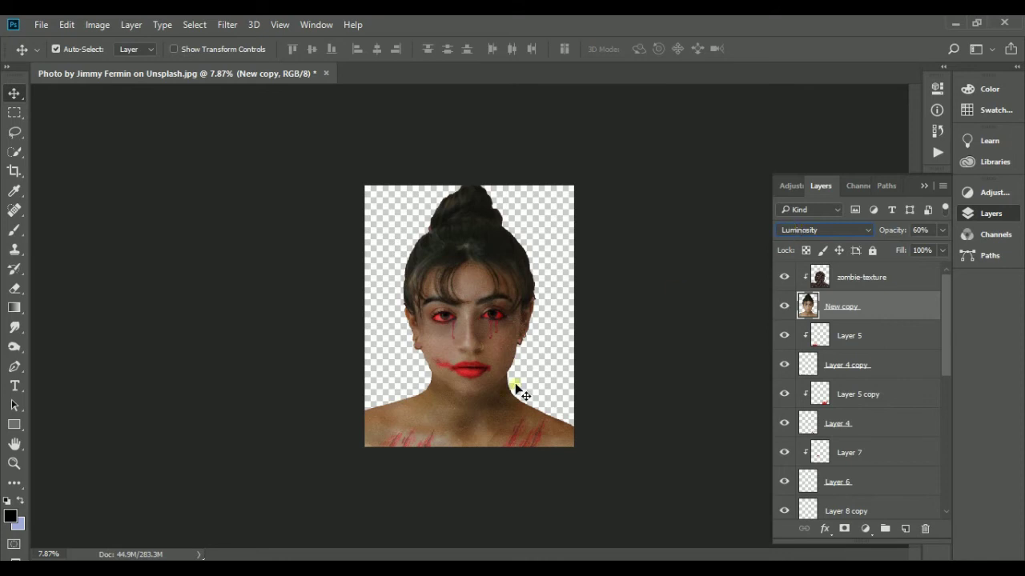
pyautogui.click(764, 318)
pyautogui.scroll(-3, 452, 346)
pyautogui.scroll(-2, 451, 347)
pyautogui.scroll(-5, 927, 415)
# Toggle the pink Background layer's visibility and select the Background copy layer
pyautogui.doubleClick(785, 505)
pyautogui.click(785, 505)
pyautogui.click(785, 505)
pyautogui.click(789, 476)
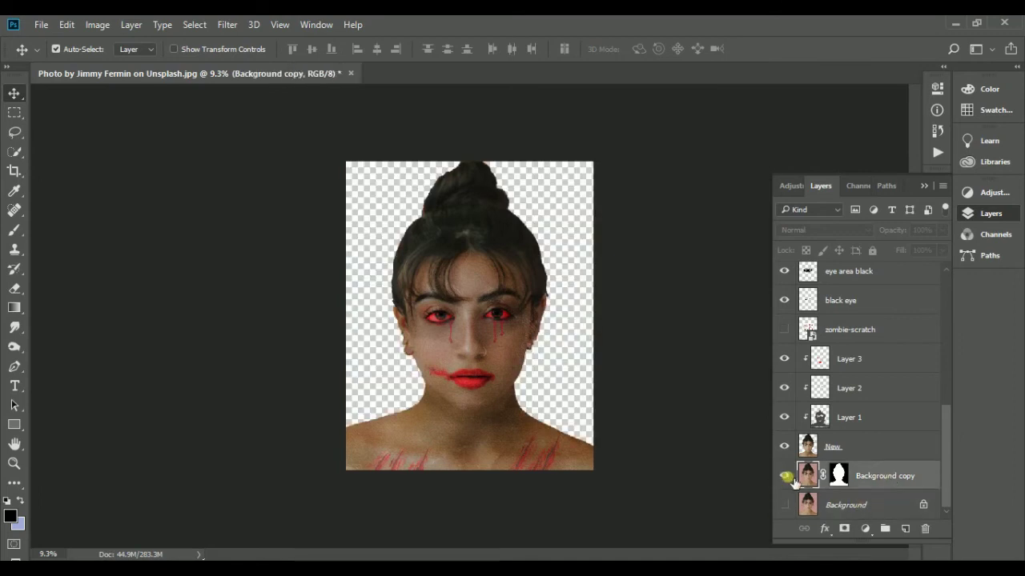
# Select zombie-texture and toggle Layer 3 to check its effect on the lips
pyautogui.scroll(8, 443, 368)
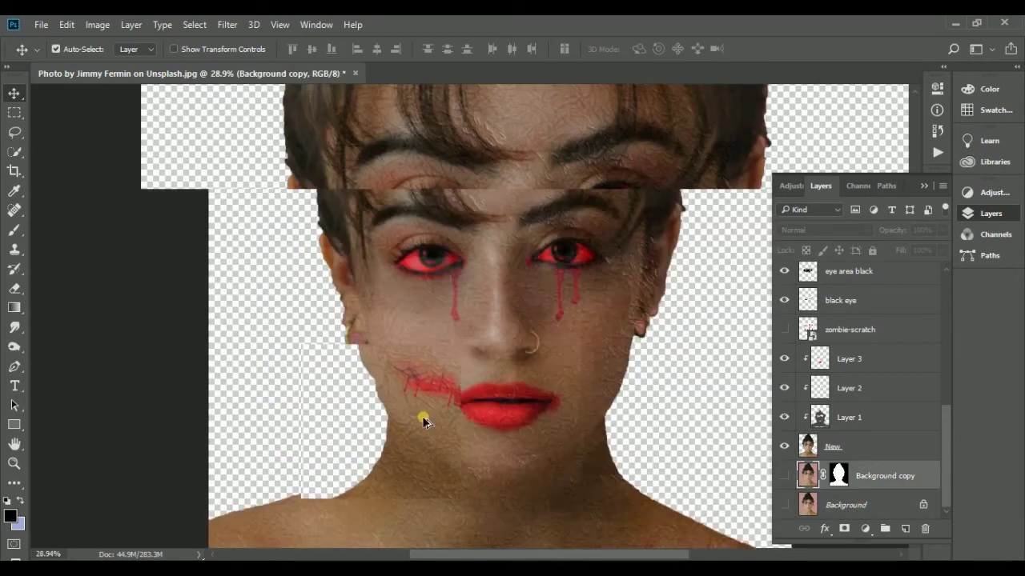
pyautogui.click(452, 395)
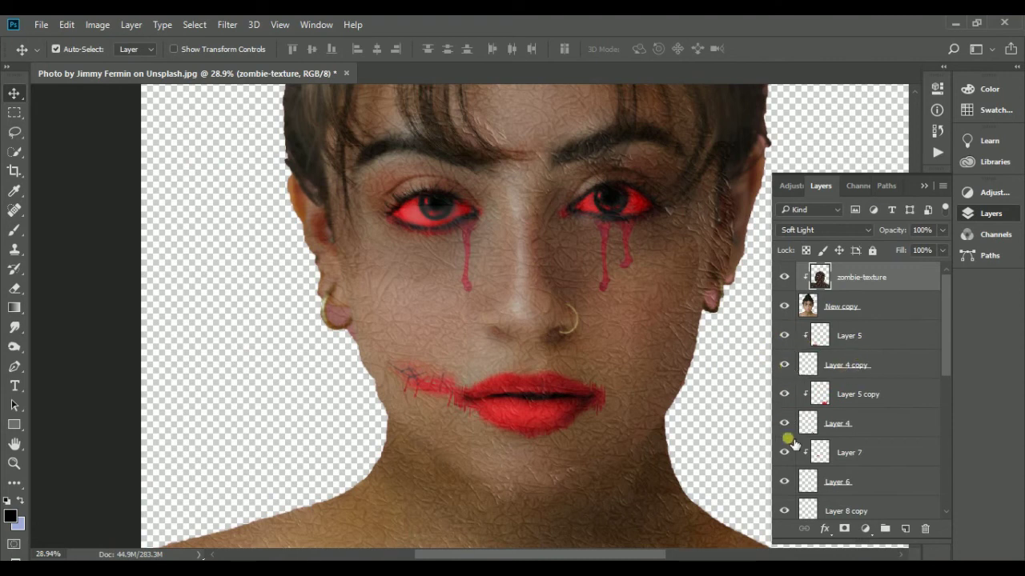
pyautogui.scroll(-3, 790, 443)
pyautogui.scroll(-2, 788, 444)
pyautogui.scroll(-2, 788, 445)
pyautogui.scroll(-3, 786, 446)
pyautogui.click(782, 359)
pyautogui.click(782, 359)
pyautogui.scroll(1, 793, 388)
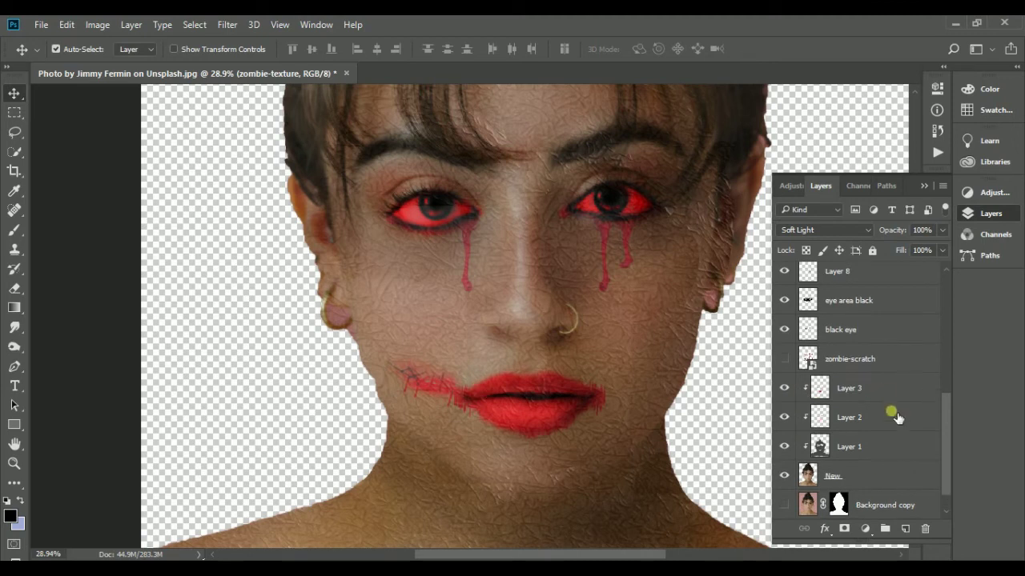
pyautogui.scroll(3, 896, 417)
pyautogui.scroll(4, 791, 416)
pyautogui.scroll(2, 840, 365)
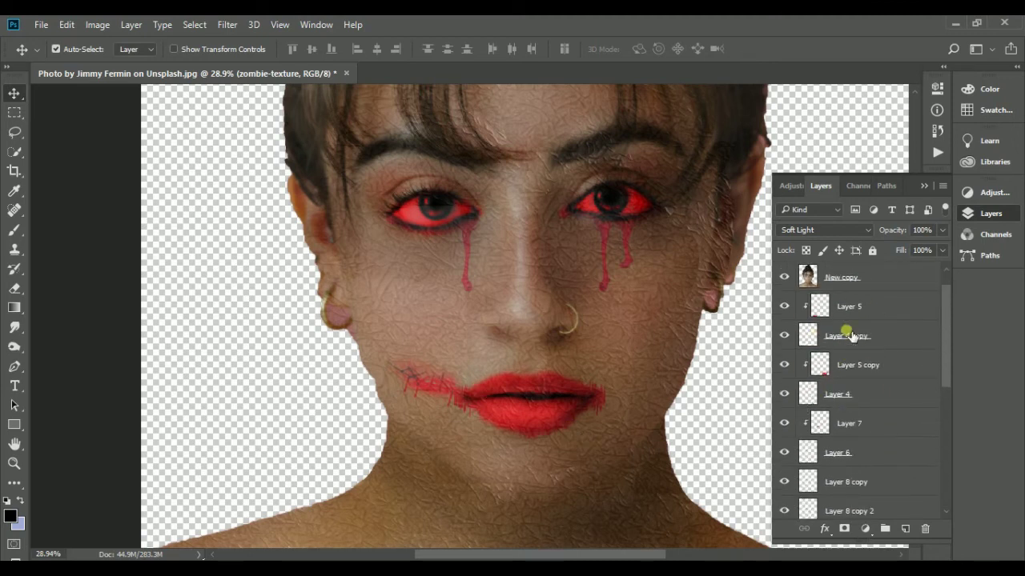
# Duplicate Layer 6 after comparing the stitches with Layer 7 toggled
pyautogui.click(784, 452)
pyautogui.click(785, 452)
pyautogui.click(887, 453)
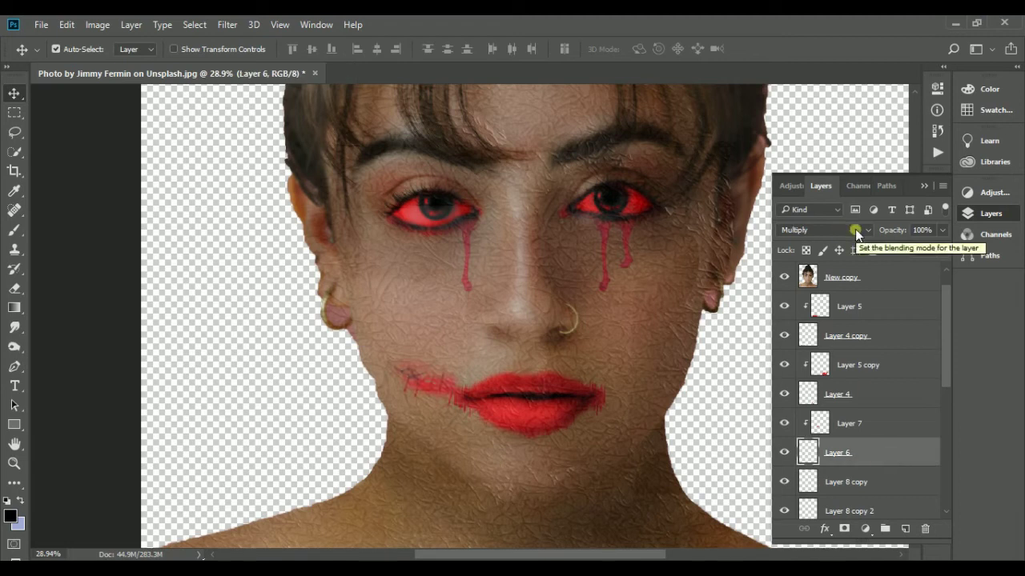
pyautogui.moveTo(875, 455); pyautogui.dragTo(880, 471)
# Add new Layer 9 and ready the Brush with black as foreground colour
pyautogui.click(14, 230)
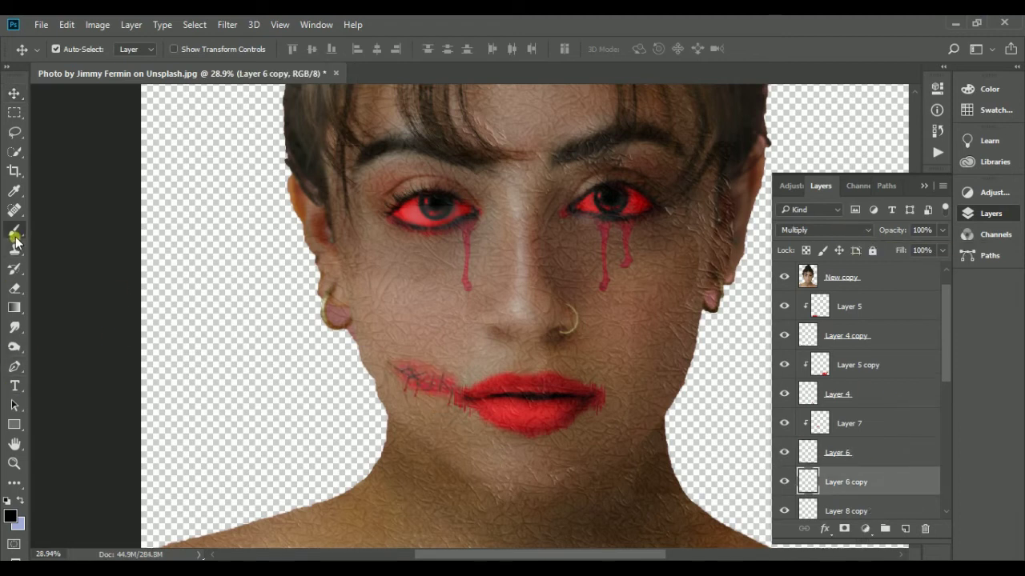
pyautogui.click(880, 422)
pyautogui.hotkey('ctrl', 'shift', 'alt', 'n')
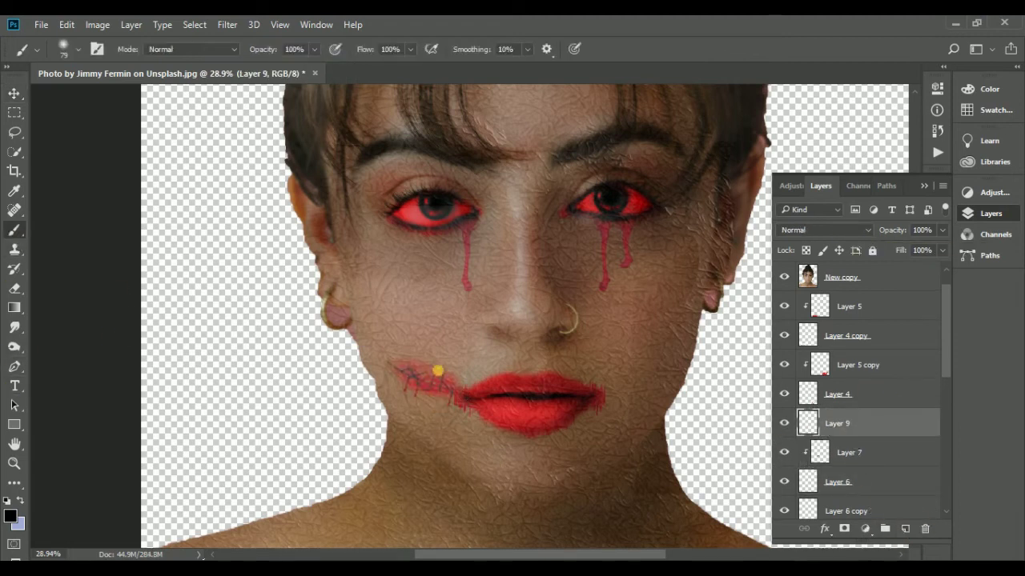
pyautogui.scroll(2, 437, 366)
pyautogui.scroll(2, 429, 389)
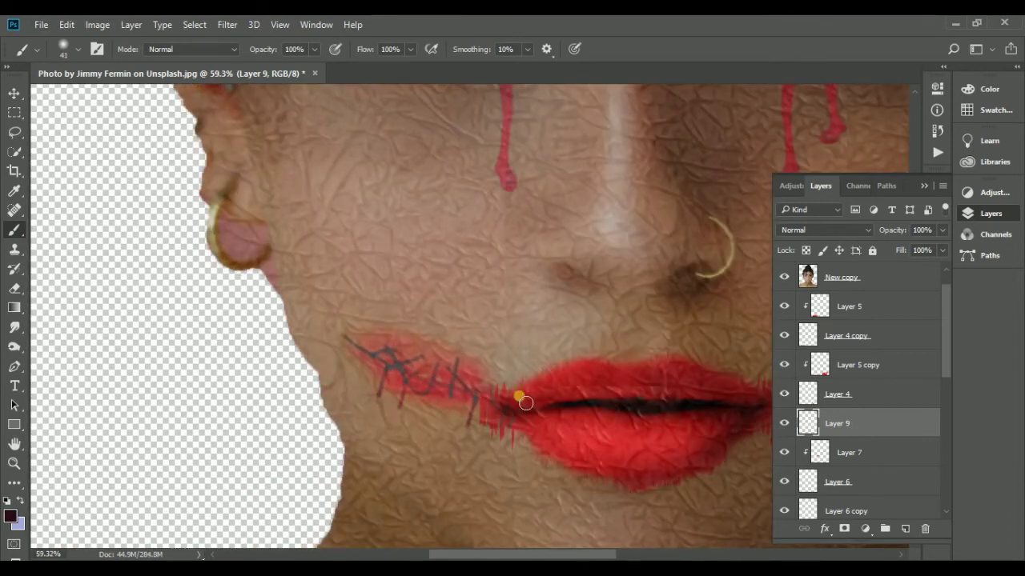
pyautogui.click(11, 516)
pyautogui.click(600, 464)
pyautogui.press('Return')
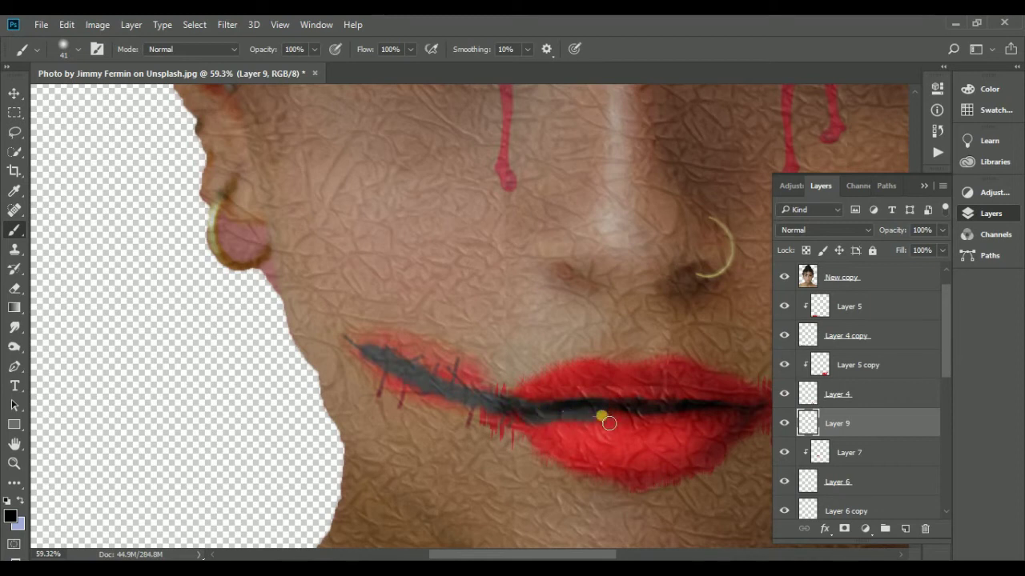
# Lower New copy's fill to 48% after checking the seam with it hidden
pyautogui.click(785, 277)
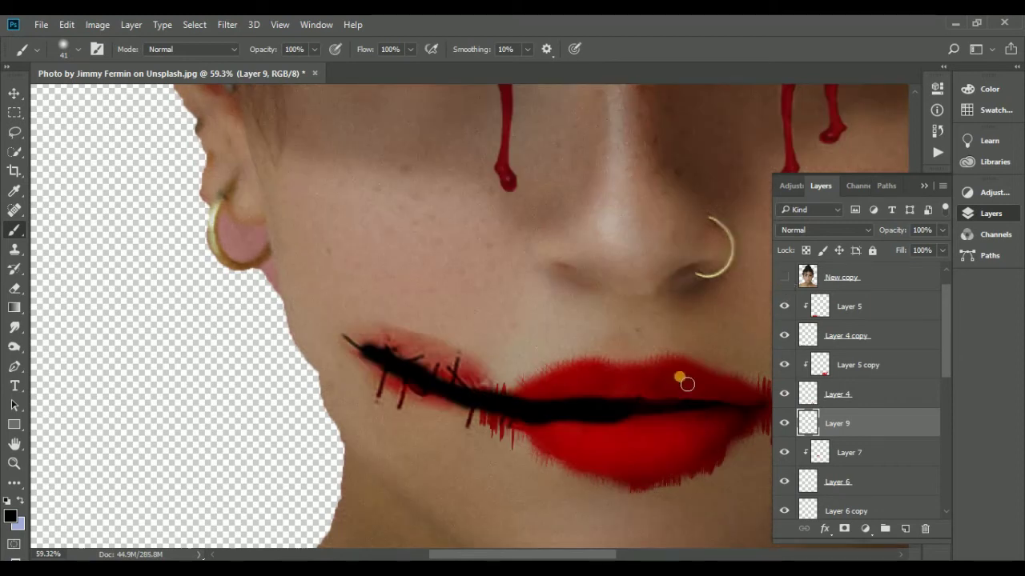
pyautogui.scroll(-3, 812, 330)
pyautogui.scroll(4, 811, 324)
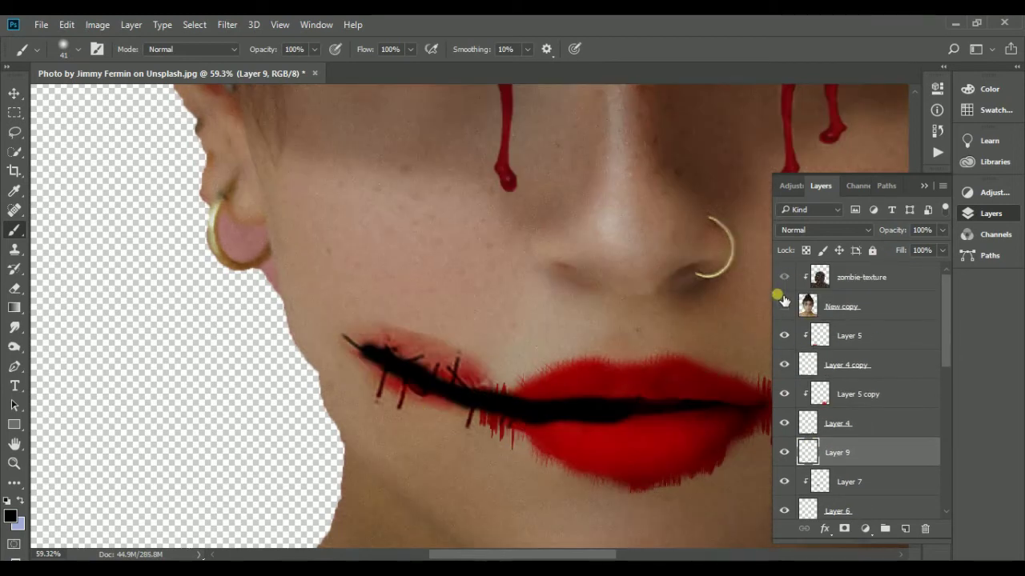
pyautogui.click(785, 306)
pyautogui.click(857, 306)
pyautogui.moveTo(942, 250); pyautogui.dragTo(905, 267)
pyautogui.press('v')
pyautogui.scroll(-4, 328, 372)
pyautogui.scroll(-2, 438, 441)
pyautogui.scroll(-2, 438, 441)
pyautogui.scroll(-1, 437, 449)
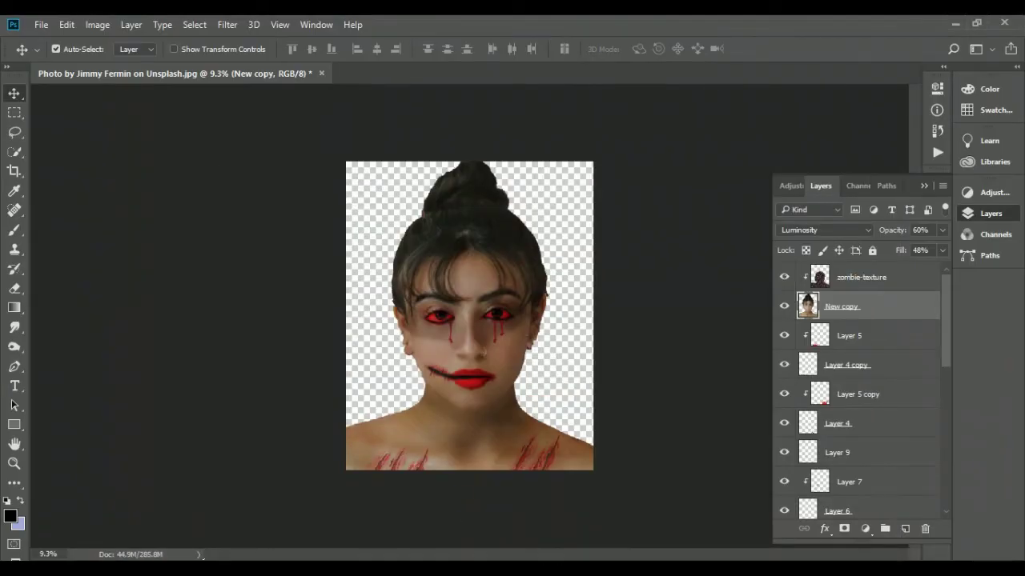
# Place zombie-flesh1.jpg from the Zombie Girl Conversion folder, scaled over the mouth
pyautogui.click(457, 513)
pyautogui.moveTo(638, 272)
pyautogui.mouseDown()
pyautogui.moveTo(537, 525)
pyautogui.moveTo(534, 344)
pyautogui.mouseUp()
pyautogui.scroll(2, 534, 344)
pyautogui.scroll(1, 504, 340)
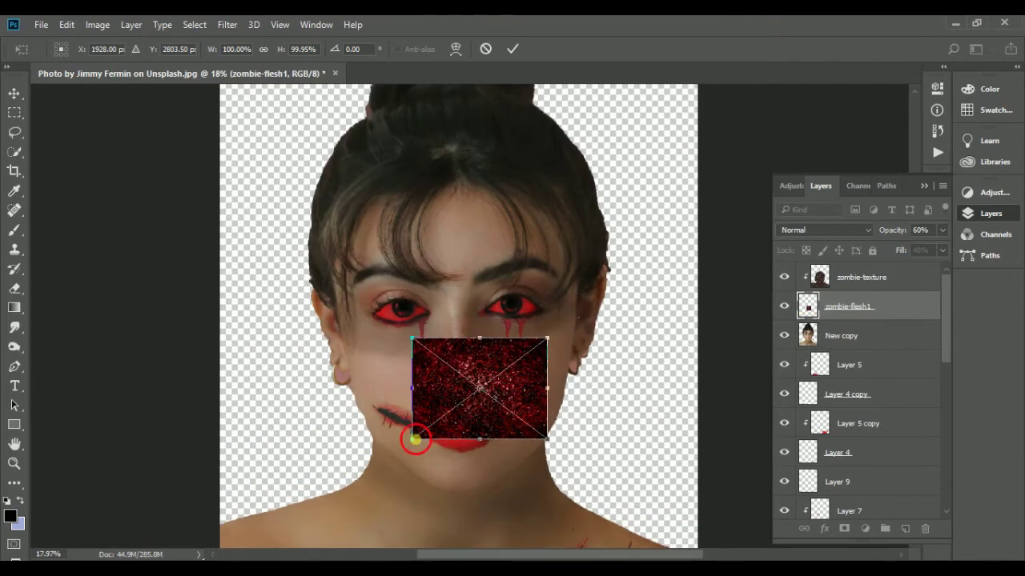
pyautogui.moveTo(411, 435); pyautogui.dragTo(373, 473)
pyautogui.moveTo(451, 418); pyautogui.dragTo(436, 433)
pyautogui.click(514, 50)
# Rasterize zombie-flesh1, move it below Layer 9, and clip zombie-texture to its underlying layer
pyautogui.rightClick(887, 309)
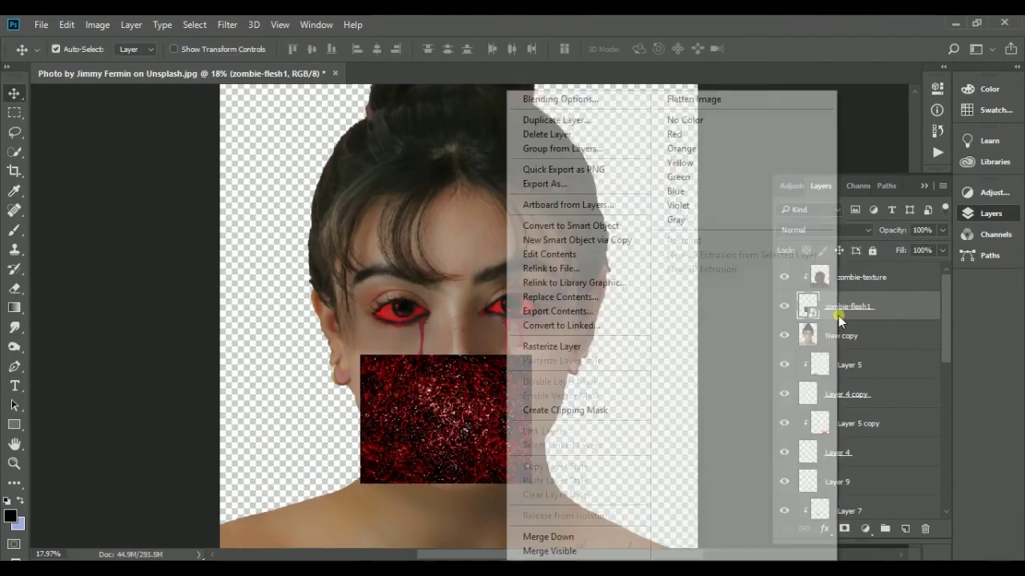
pyautogui.click(600, 344)
pyautogui.moveTo(789, 301); pyautogui.dragTo(926, 481)
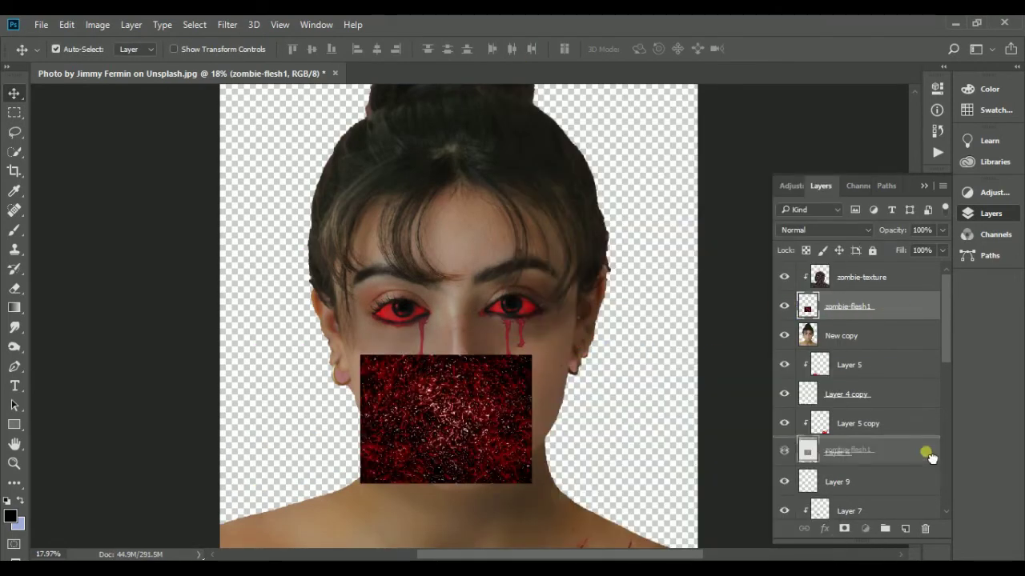
pyautogui.click(784, 482)
pyautogui.click(841, 305)
pyautogui.click(851, 277)
pyautogui.hotkey('ctrl', 'alt', 'g')
pyautogui.scroll(-3, 801, 356)
pyautogui.click(784, 364)
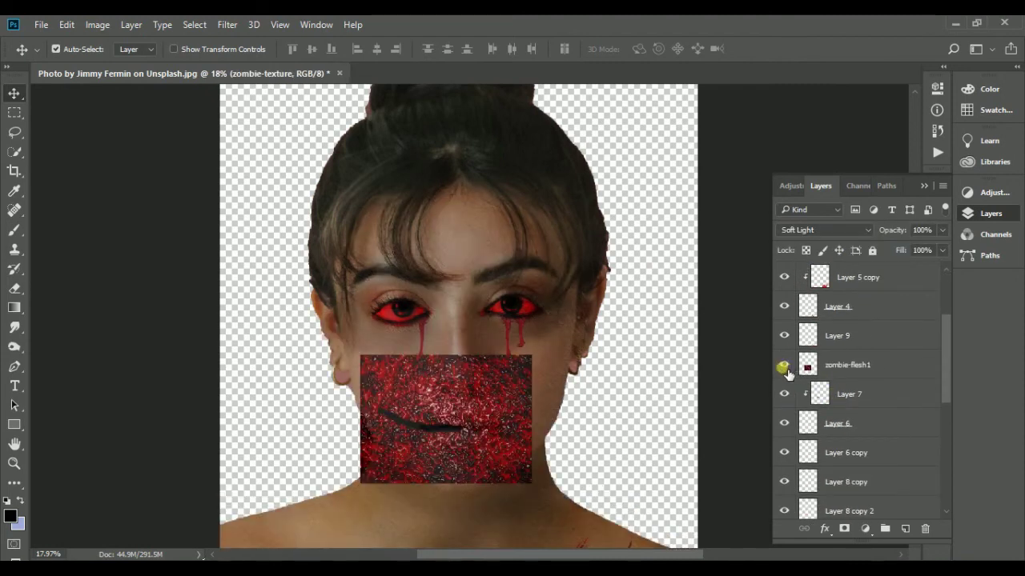
pyautogui.moveTo(806, 364)
pyautogui.mouseDown()
pyautogui.moveTo(907, 288)
pyautogui.moveTo(909, 336)
pyautogui.mouseUp()
# Erase the top of the flesh texture so it hugs the lip wound
pyautogui.press('e')
pyautogui.moveTo(411, 392)
pyautogui.mouseDown()
pyautogui.moveTo(448, 360)
pyautogui.moveTo(498, 394)
pyautogui.moveTo(553, 470)
pyautogui.moveTo(466, 413)
pyautogui.moveTo(457, 434)
pyautogui.moveTo(400, 472)
pyautogui.moveTo(464, 461)
pyautogui.mouseUp()
pyautogui.rightClick(461, 356)
# Move zombie-flesh1 just above Layer 5 copy and set its blend mode to Overlay
pyautogui.scroll(2, 480, 449)
pyautogui.scroll(1, 472, 456)
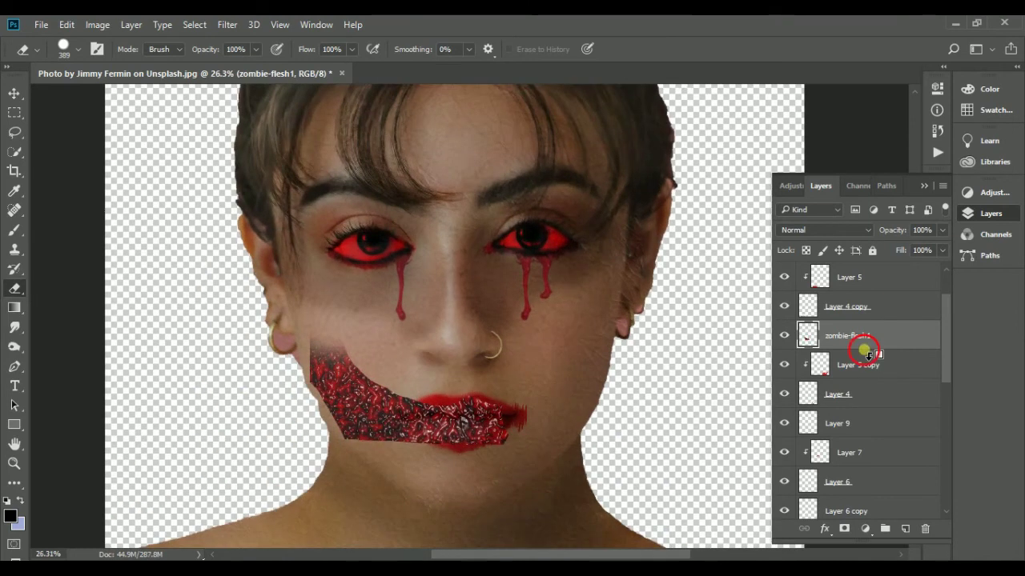
pyautogui.press('v')
pyautogui.moveTo(869, 344)
pyautogui.mouseDown()
pyautogui.moveTo(869, 392)
pyautogui.moveTo(881, 337)
pyautogui.mouseUp()
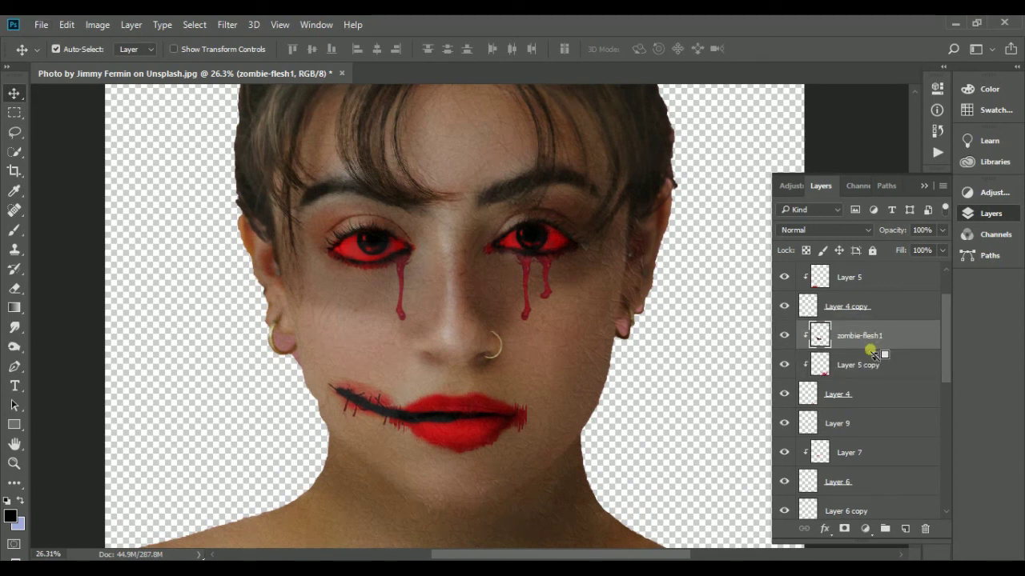
pyautogui.scroll(1, 396, 444)
pyautogui.click(825, 230)
pyautogui.click(800, 329)
pyautogui.press('Down')
pyautogui.press('Down')
pyautogui.press('Down')
pyautogui.press('Down')
pyautogui.press('Down')
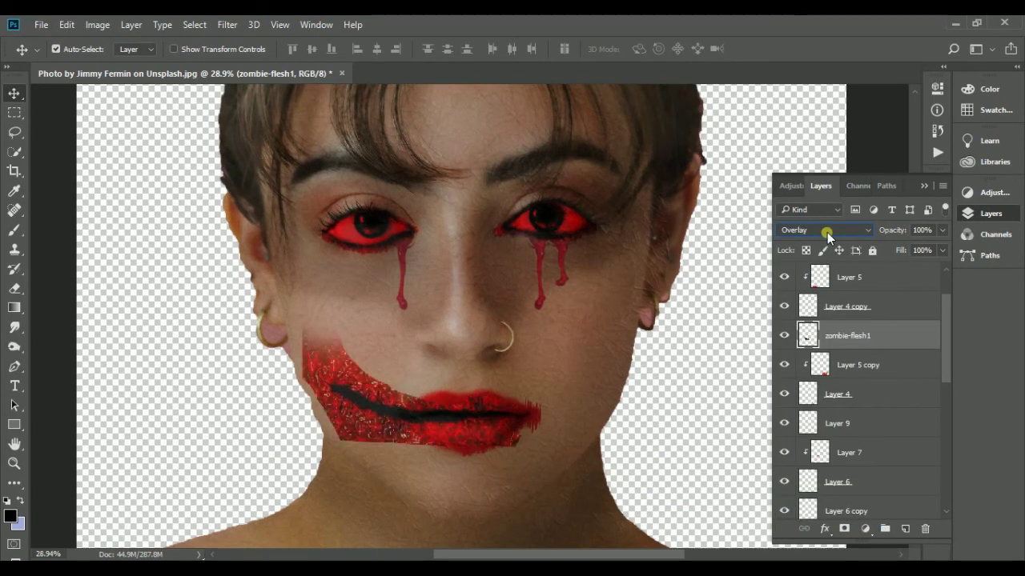
# Erase the flesh texture's upper edge and chin spill, leaving a thin gash along the mouth
pyautogui.click(14, 289)
pyautogui.moveTo(366, 366); pyautogui.dragTo(344, 356)
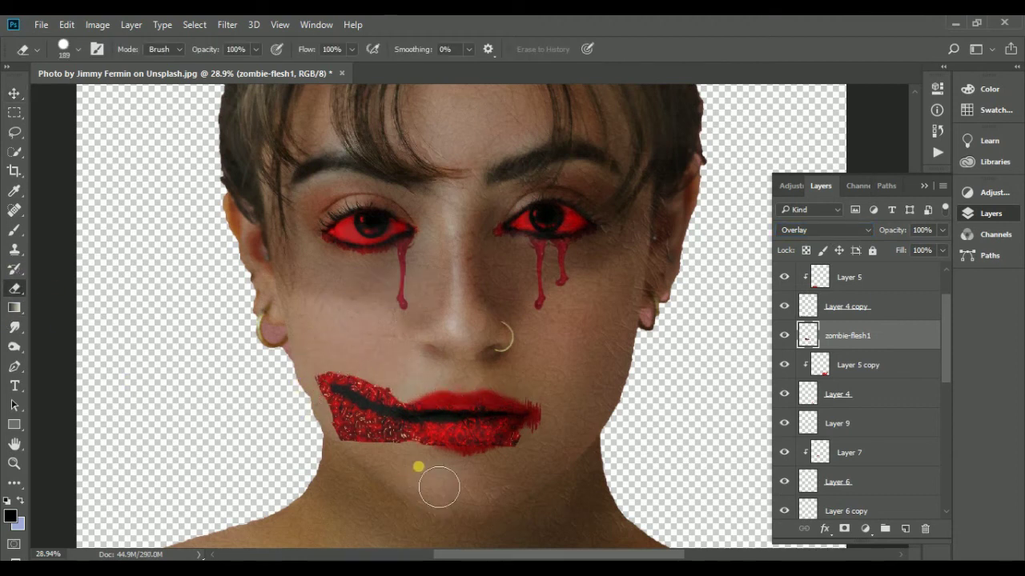
pyautogui.moveTo(348, 457); pyautogui.dragTo(336, 436)
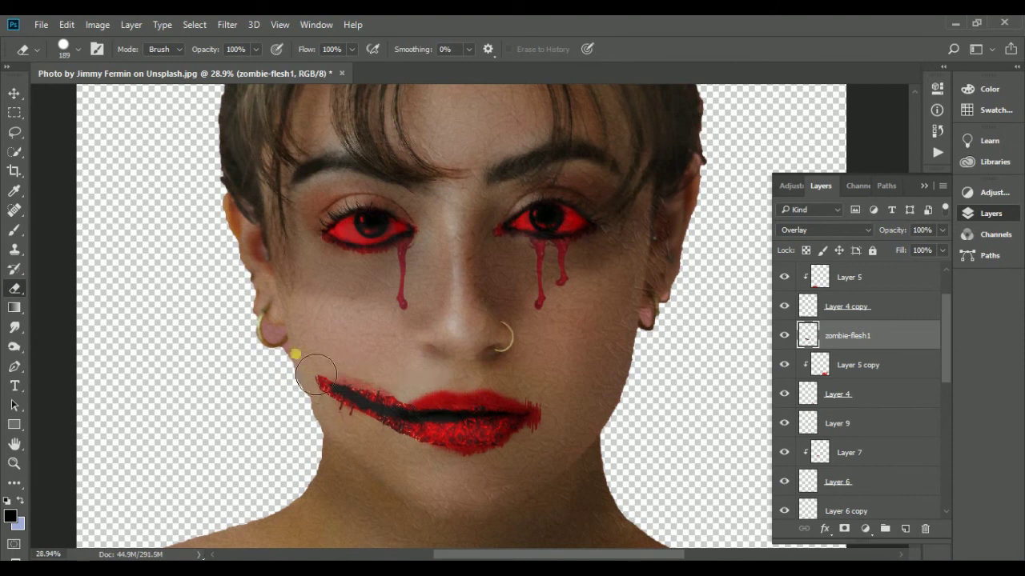
pyautogui.scroll(-4, 470, 411)
pyautogui.click(14, 92)
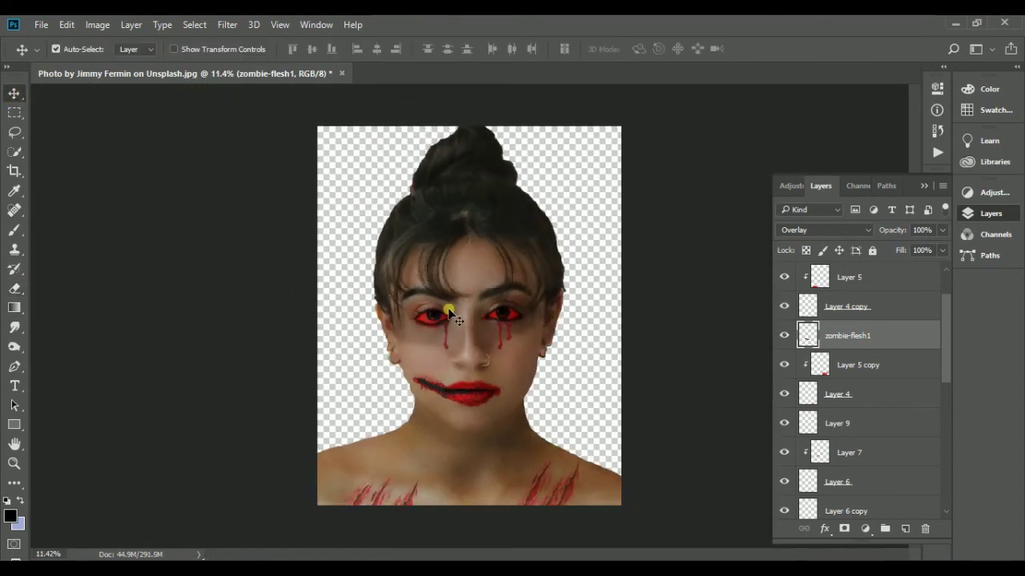
pyautogui.scroll(3, 450, 384)
pyautogui.scroll(-4, 451, 384)
pyautogui.scroll(2, 450, 384)
pyautogui.scroll(1, 451, 384)
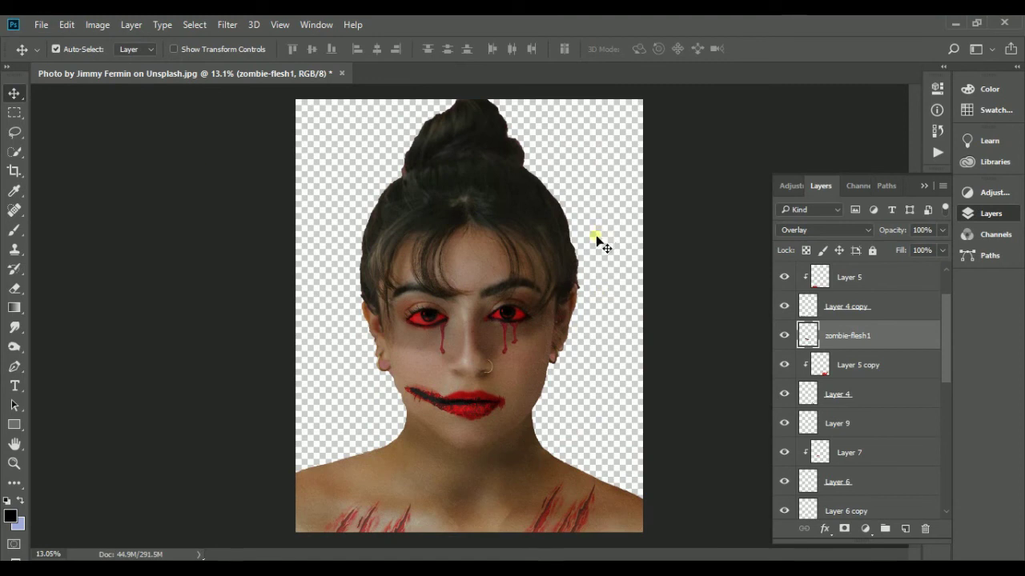
pyautogui.scroll(-3, 892, 400)
pyautogui.scroll(-3, 892, 473)
# Add a dark Solid Color fill layer above the Background copy layer
pyautogui.click(890, 479)
pyautogui.click(864, 528)
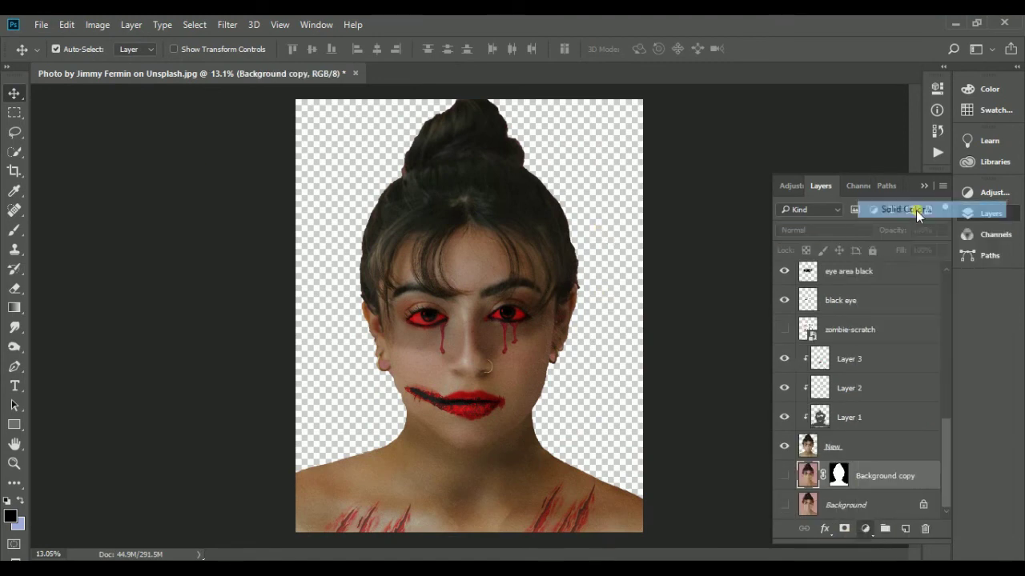
pyautogui.click(917, 210)
pyautogui.moveTo(635, 402)
pyautogui.mouseDown()
pyautogui.moveTo(572, 409)
pyautogui.moveTo(581, 432)
pyautogui.mouseUp()
pyautogui.click(888, 269)
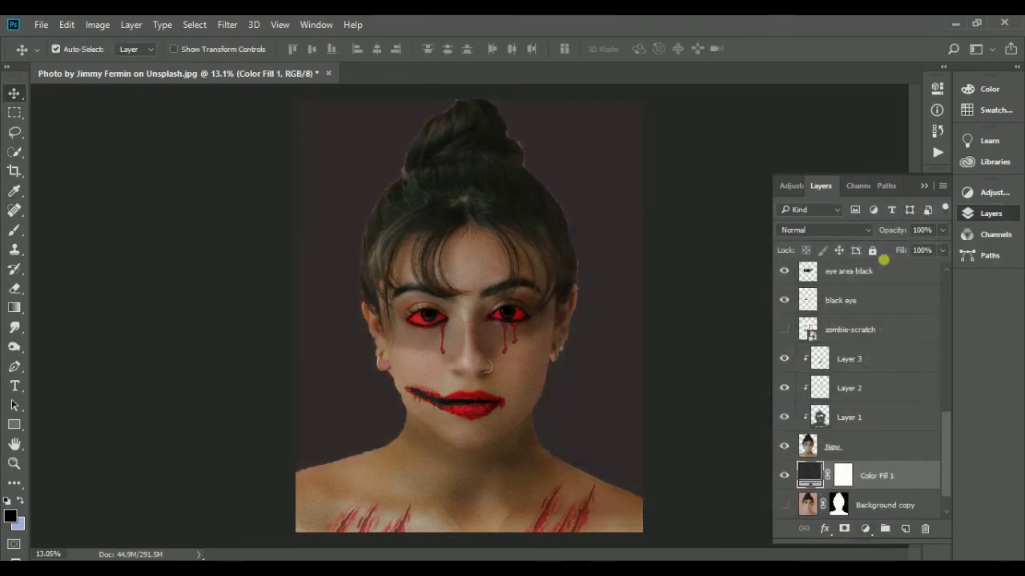
# Place the zombie-flesh image, scaled up and positioned over the body
pyautogui.click(41, 24)
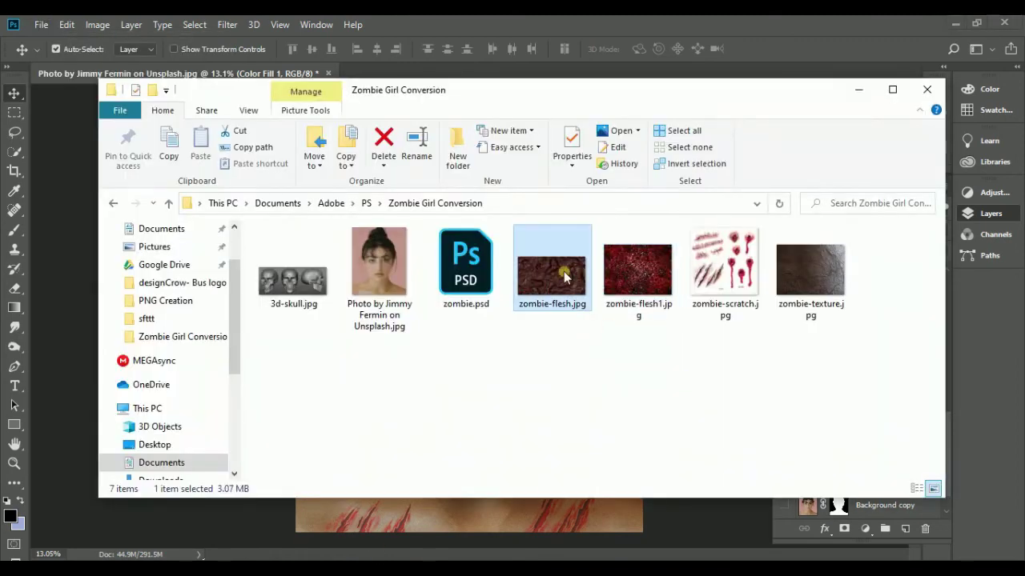
pyautogui.moveTo(565, 276); pyautogui.dragTo(560, 520)
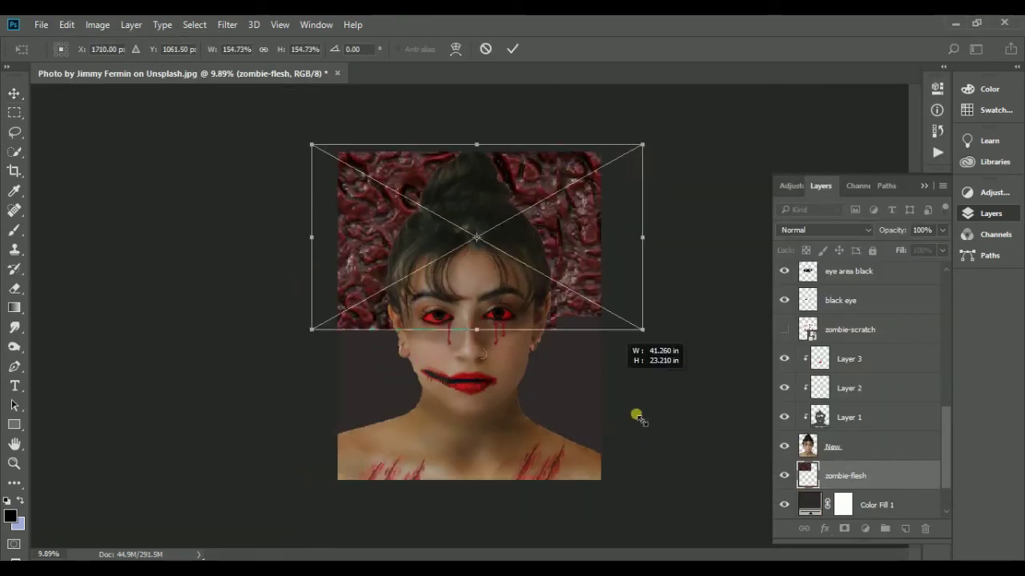
pyautogui.moveTo(637, 417); pyautogui.dragTo(476, 235)
pyautogui.moveTo(384, 336); pyautogui.dragTo(489, 353)
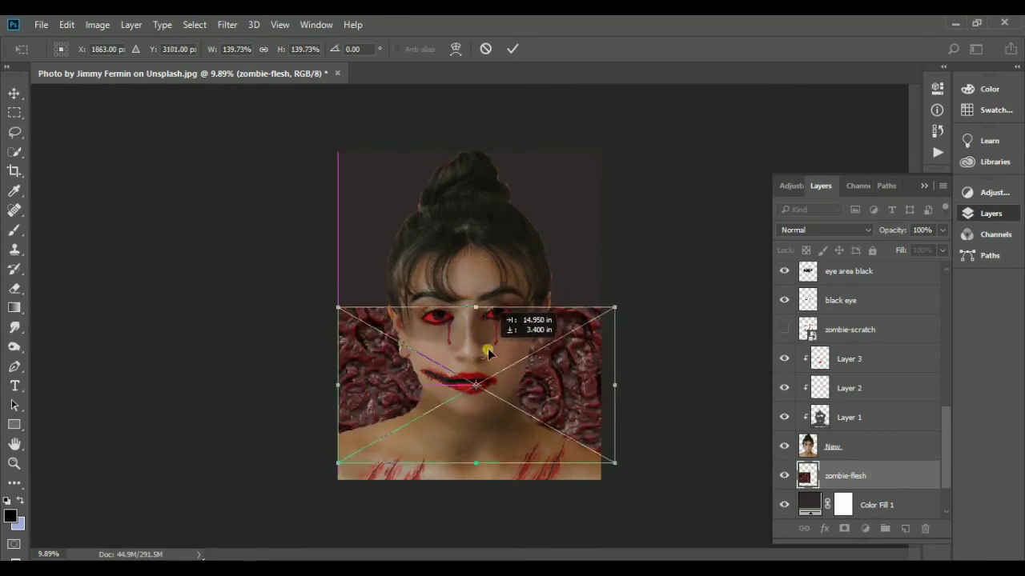
pyautogui.press('Return')
# Free Transform the flesh texture to stretch it across the whole canvas
pyautogui.click(66, 24)
pyautogui.click(171, 265)
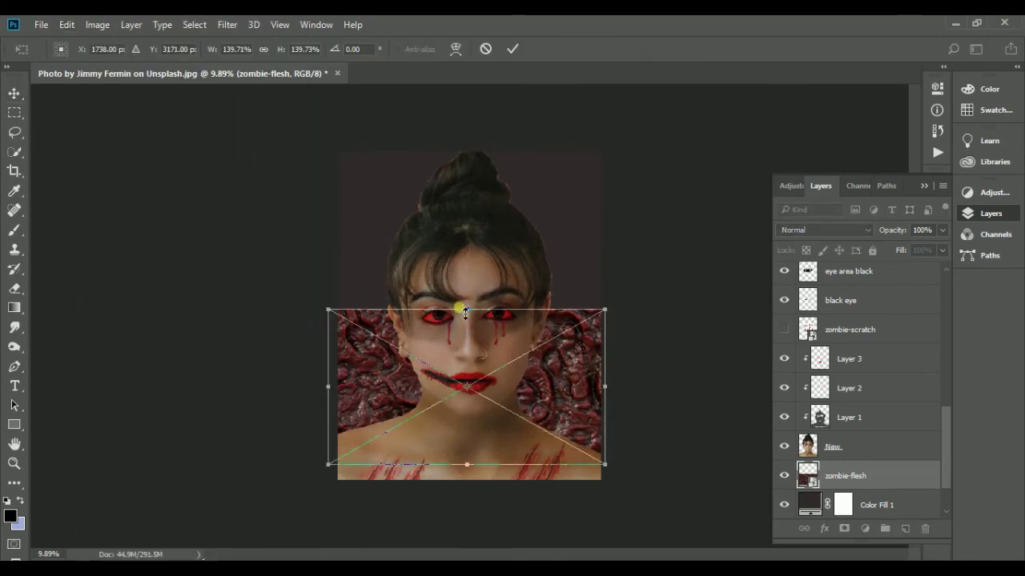
pyautogui.moveTo(465, 311); pyautogui.dragTo(469, 152)
pyautogui.moveTo(331, 304); pyautogui.dragTo(270, 304)
pyautogui.moveTo(606, 304); pyautogui.dragTo(648, 304)
pyautogui.click(512, 48)
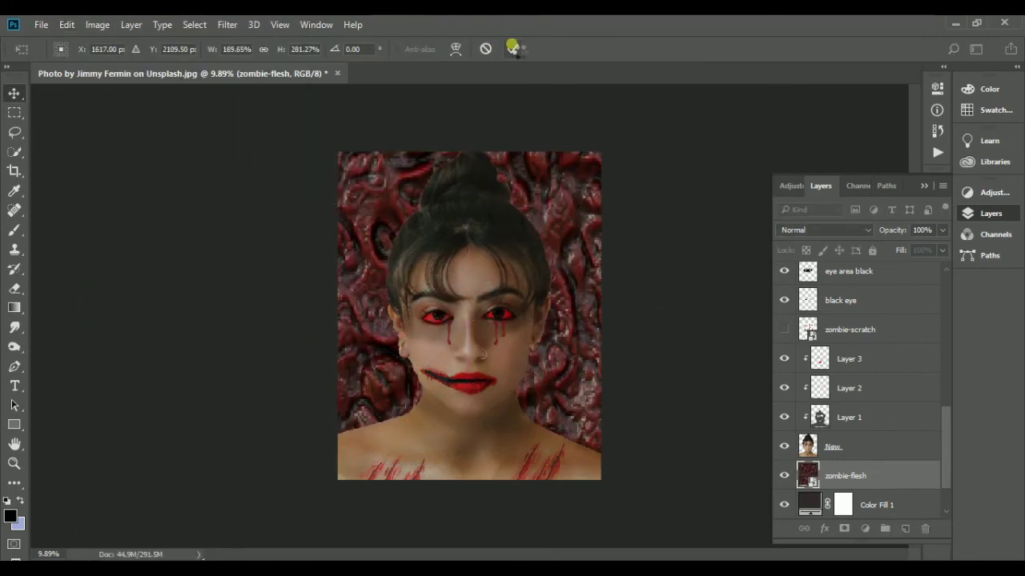
# Clip the flesh texture to the colour fill and try Multiply and Difference blending
pyautogui.rightClick(871, 480)
pyautogui.click(613, 399)
pyautogui.click(817, 232)
pyautogui.click(804, 336)
pyautogui.click(812, 230)
pyautogui.click(805, 267)
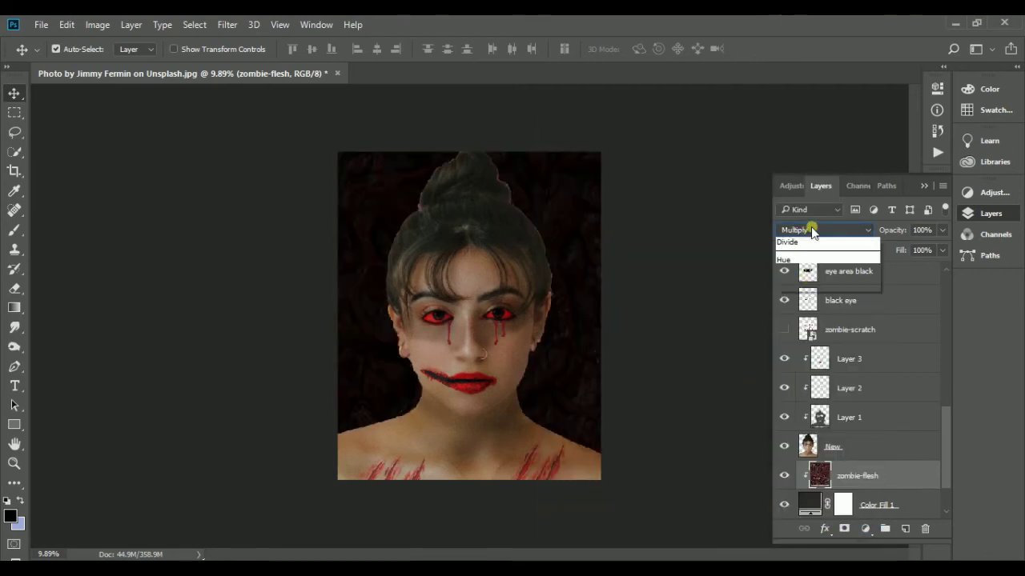
pyautogui.click(804, 451)
pyautogui.scroll(-3, 800, 231)
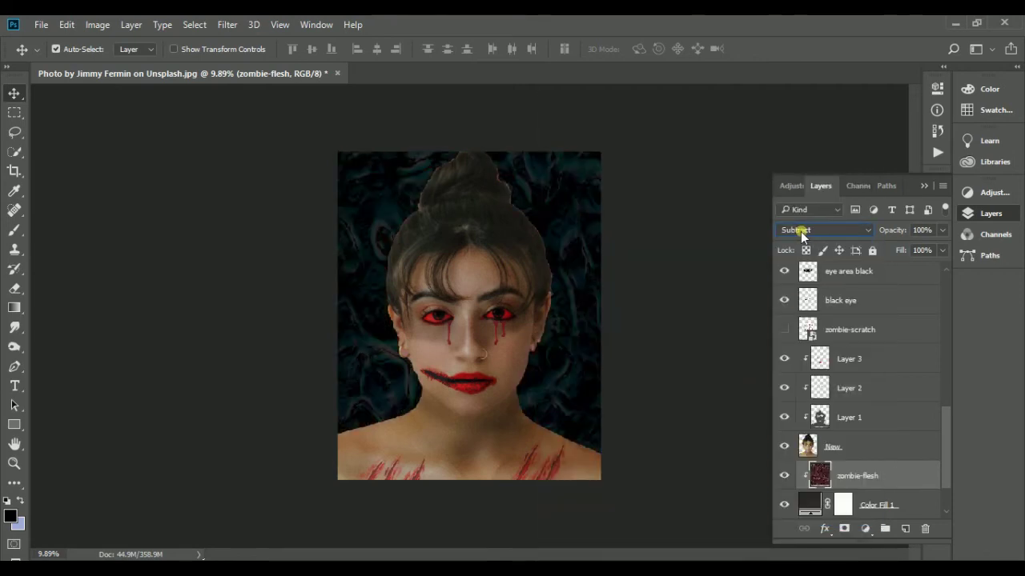
pyautogui.scroll(-3, 800, 232)
pyautogui.scroll(-1, 800, 232)
# Settle the flesh texture on Lighten blending and add a new Layer 10 on top
pyautogui.click(801, 231)
pyautogui.click(800, 378)
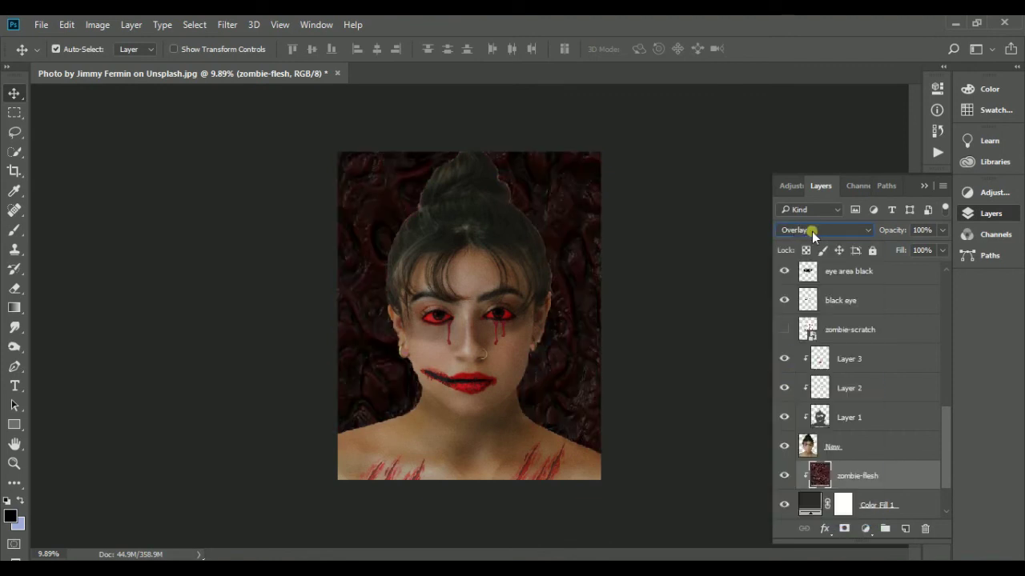
pyautogui.scroll(1, 837, 230)
pyautogui.scroll(2, 834, 232)
pyautogui.scroll(3, 833, 233)
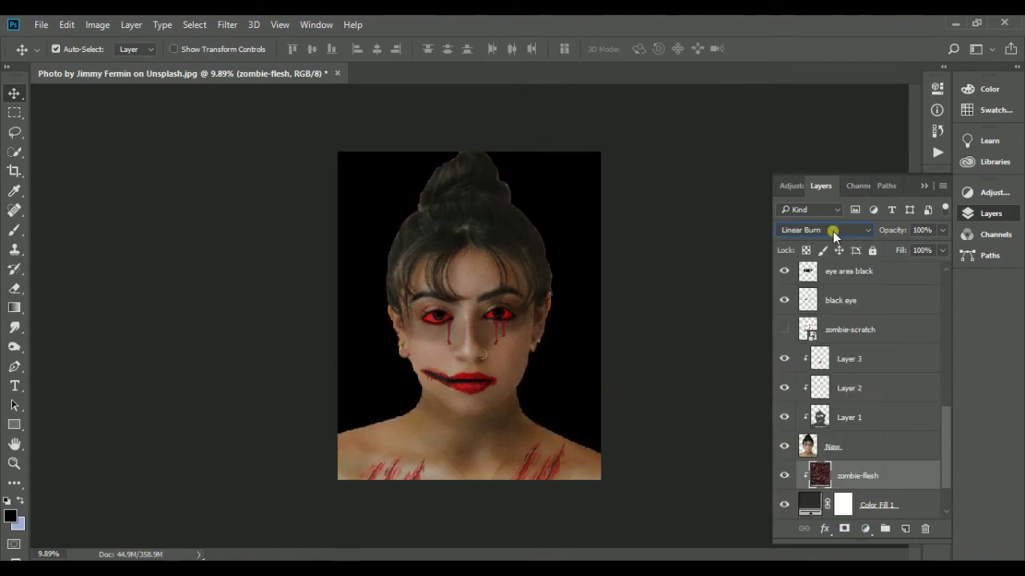
pyautogui.scroll(-1, 833, 234)
pyautogui.click(833, 233)
pyautogui.click(897, 332)
pyautogui.scroll(5, 896, 331)
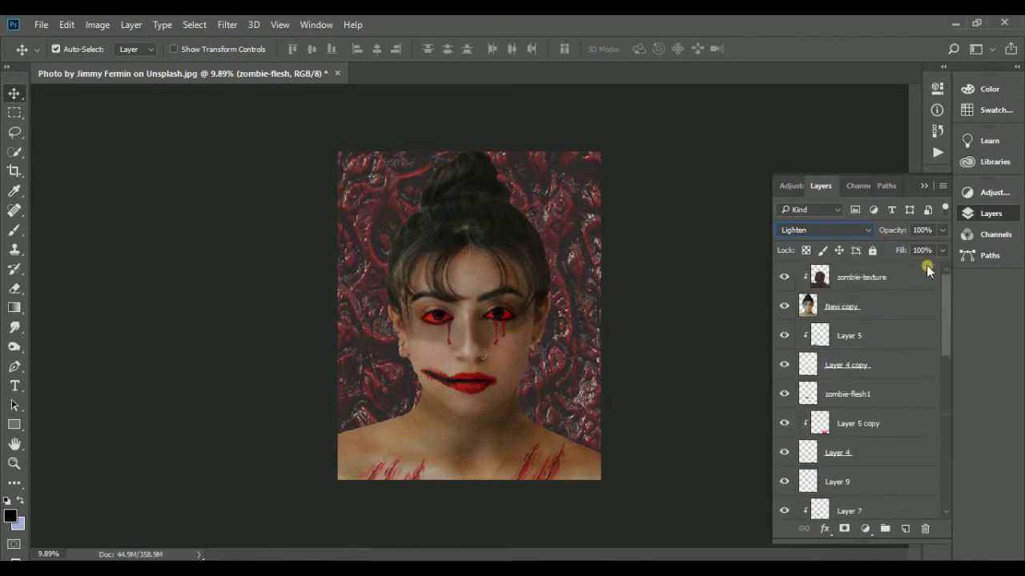
pyautogui.click(920, 276)
pyautogui.click(905, 529)
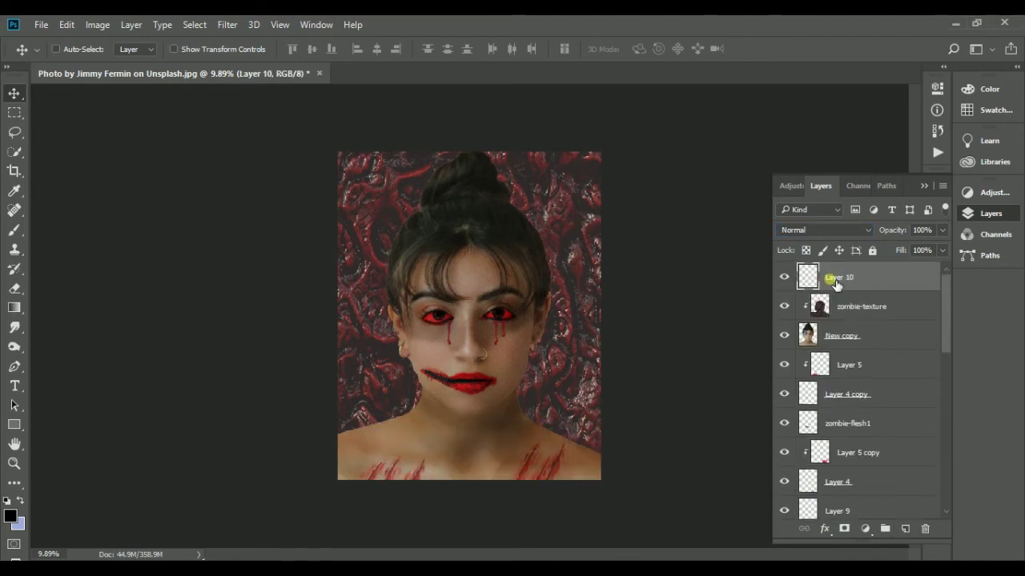
# Add a clipped Color Lookup using Fuji F125 Kodak 2393 at 72% opacity
pyautogui.click(876, 531)
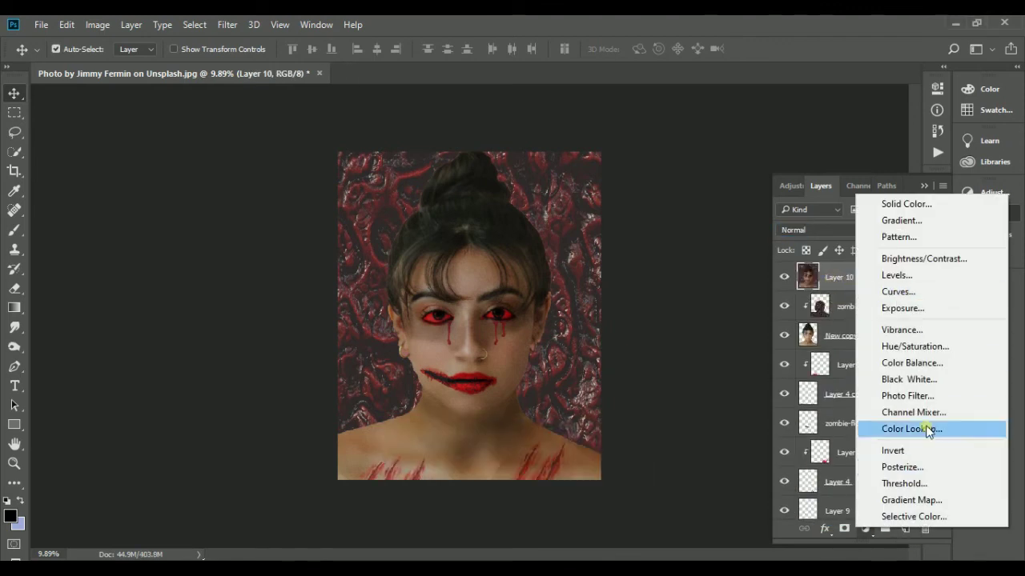
pyautogui.click(928, 427)
pyautogui.click(824, 133)
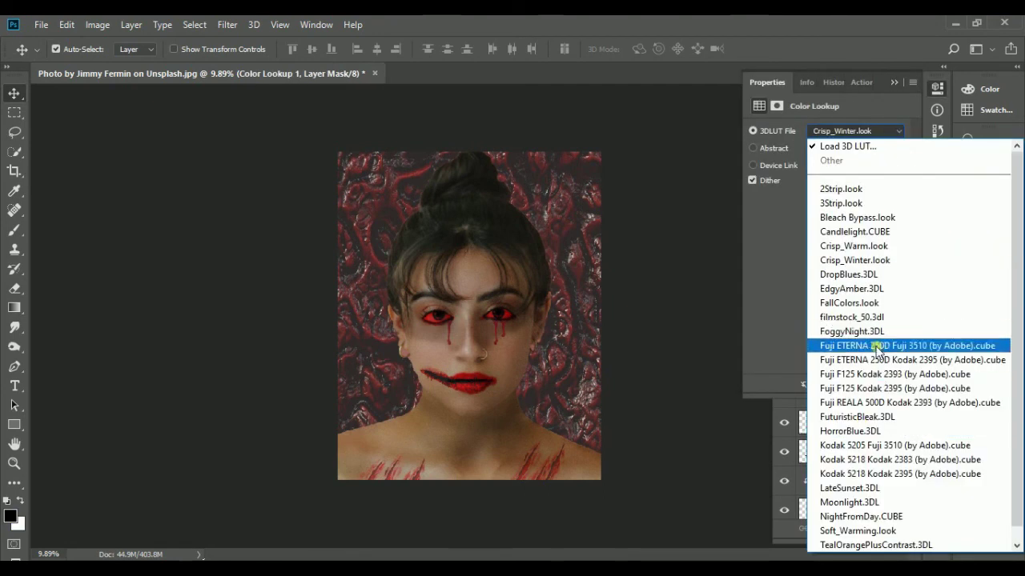
pyautogui.click(828, 348)
pyautogui.click(857, 132)
pyautogui.click(809, 357)
pyautogui.click(888, 88)
pyautogui.moveTo(939, 235); pyautogui.dragTo(922, 254)
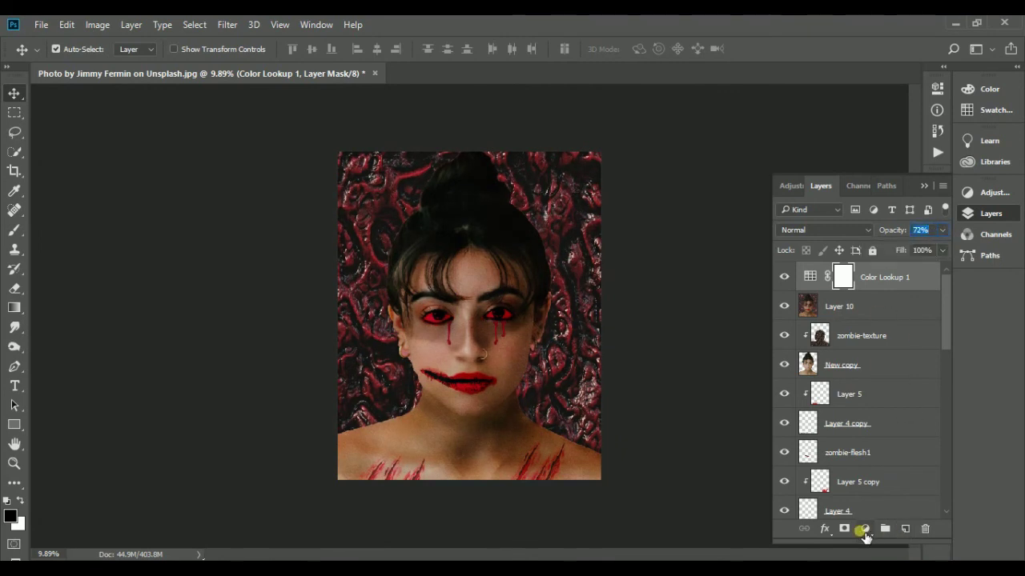
pyautogui.rightClick(873, 298)
pyautogui.click(632, 363)
# Add a Curves adjustment lowering the RGB and Red channel highlights
pyautogui.click(865, 528)
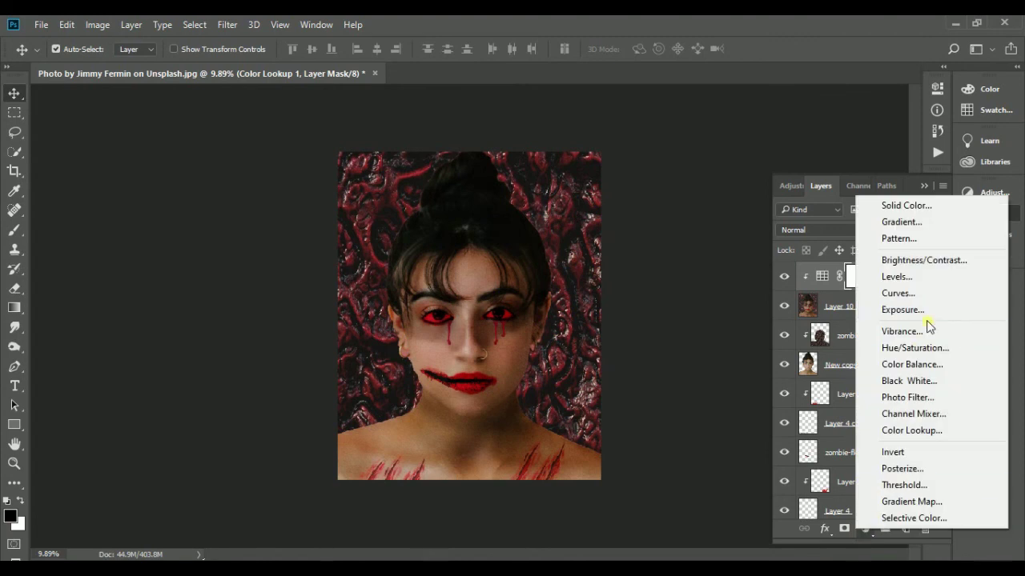
pyautogui.click(895, 291)
pyautogui.moveTo(899, 169); pyautogui.dragTo(896, 179)
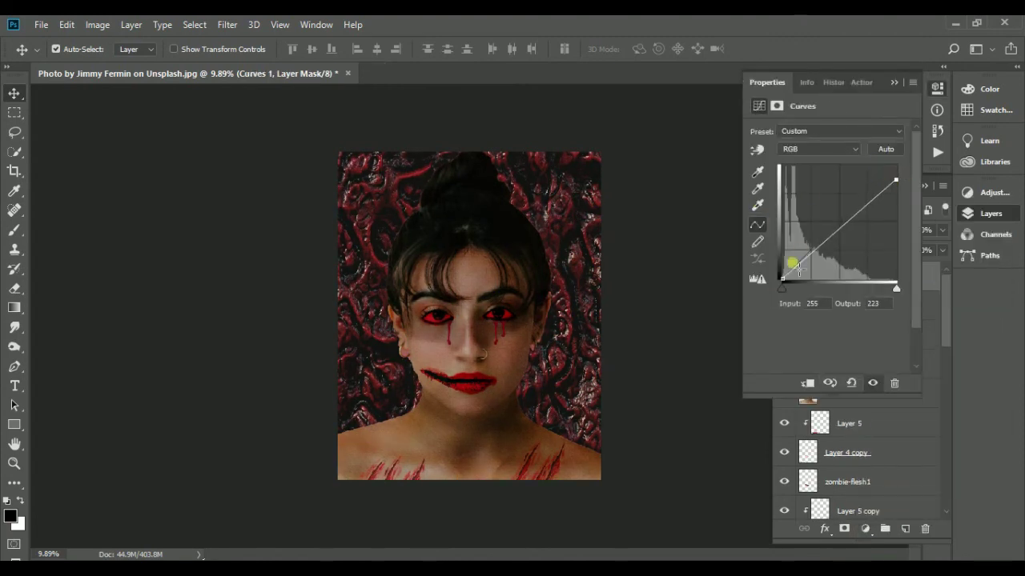
pyautogui.click(818, 149)
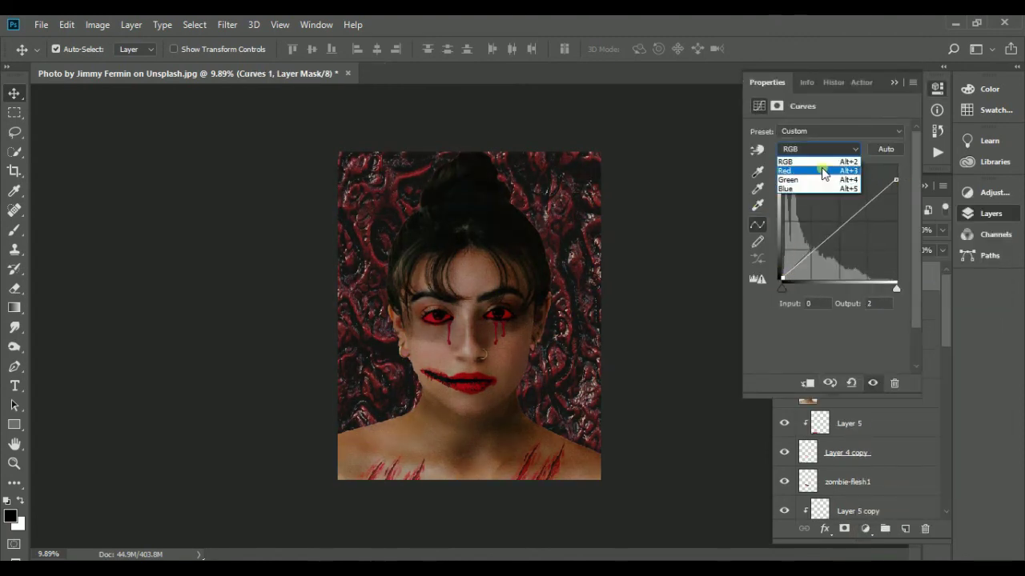
pyautogui.click(801, 164)
pyautogui.moveTo(897, 169); pyautogui.dragTo(896, 181)
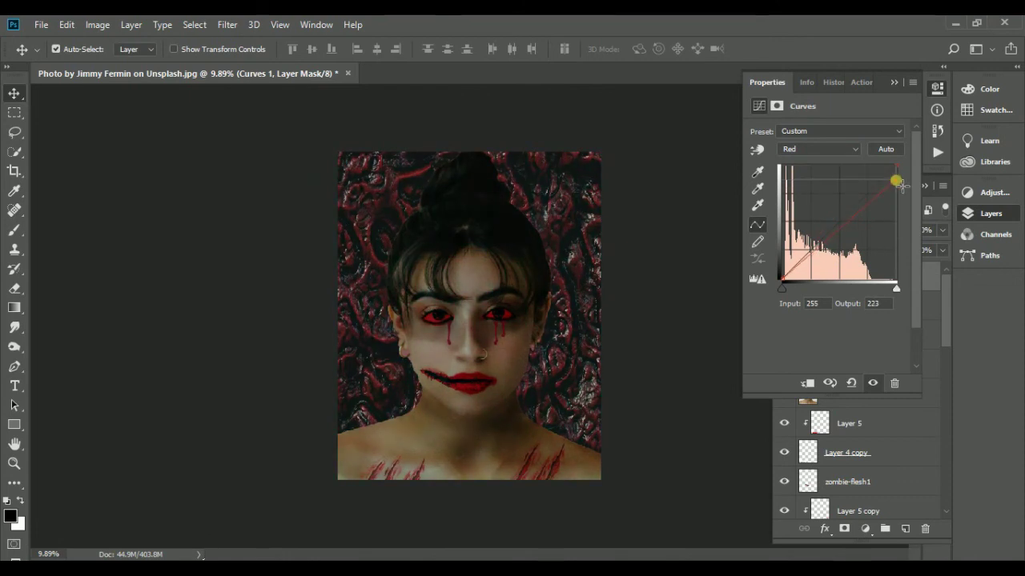
# Lower the Green and Blue channel highlights in the curve
pyautogui.click(827, 153)
pyautogui.click(855, 174)
pyautogui.moveTo(895, 165); pyautogui.dragTo(898, 188)
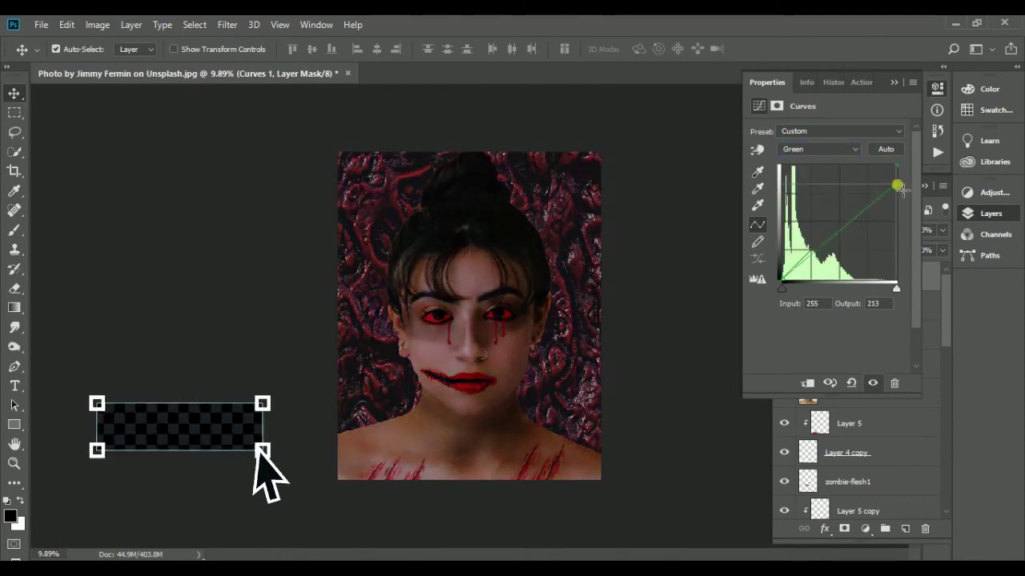
pyautogui.click(818, 148)
pyautogui.click(801, 183)
pyautogui.moveTo(897, 167); pyautogui.dragTo(853, 232)
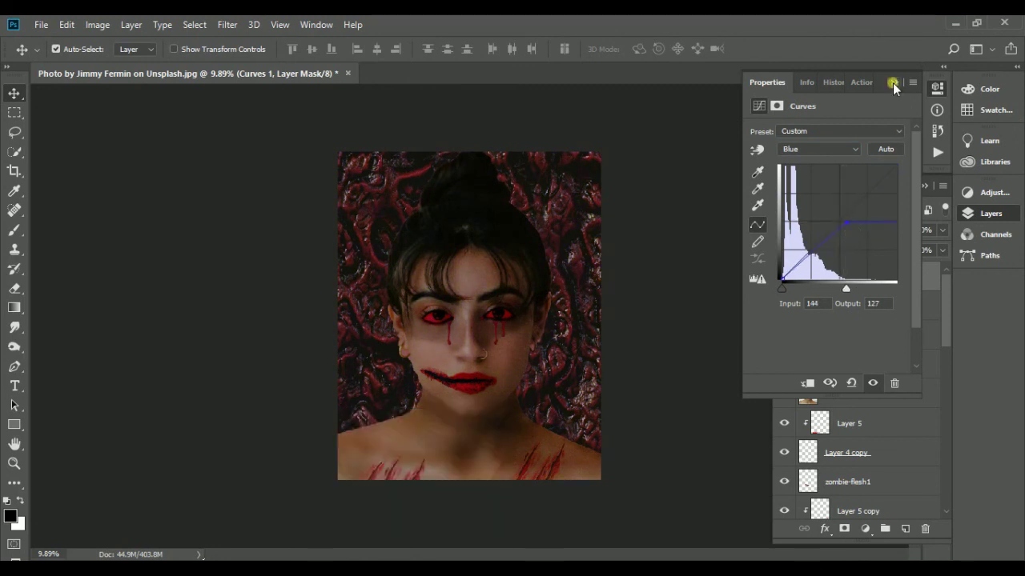
pyautogui.click(892, 84)
# Add a Levels adjustment with output levels reduced to 3/232
pyautogui.click(865, 529)
pyautogui.click(888, 274)
pyautogui.moveTo(900, 276)
pyautogui.mouseDown()
pyautogui.moveTo(862, 279)
pyautogui.moveTo(899, 277)
pyautogui.mouseUp()
pyautogui.moveTo(771, 279)
pyautogui.mouseDown()
pyautogui.moveTo(791, 277)
pyautogui.moveTo(772, 278)
pyautogui.mouseUp()
pyautogui.moveTo(898, 278); pyautogui.dragTo(879, 278)
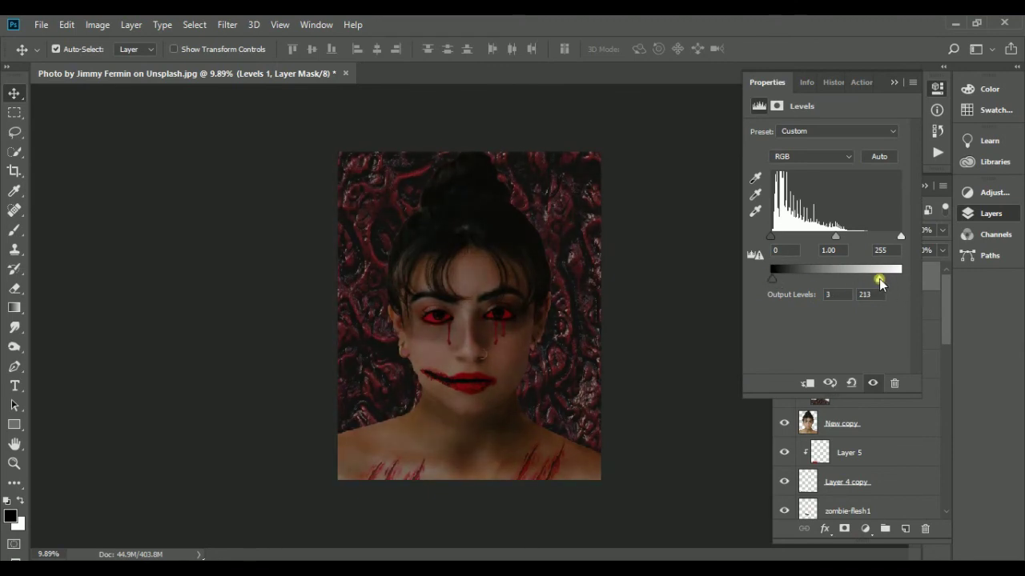
pyautogui.click(892, 83)
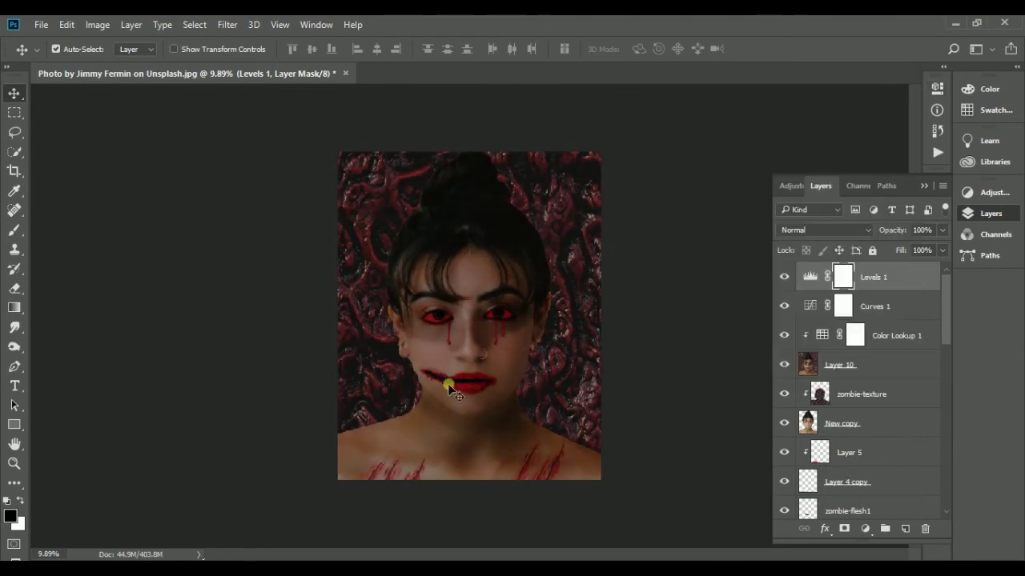
pyautogui.click(41, 24)
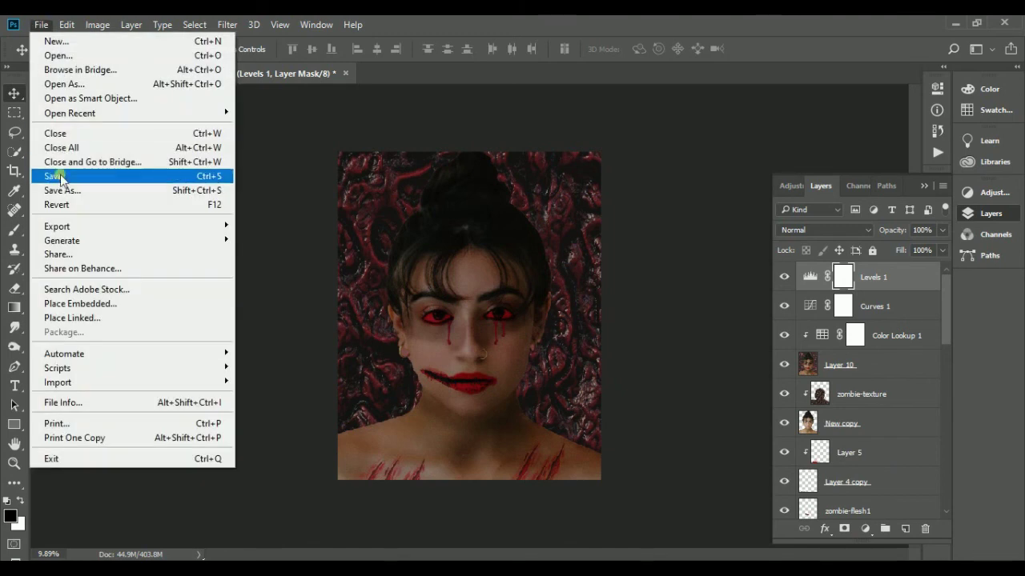
# Save As a Photoshop PSD in the Zombie Girl Conversion folder, accepting the format options
pyautogui.click(69, 175)
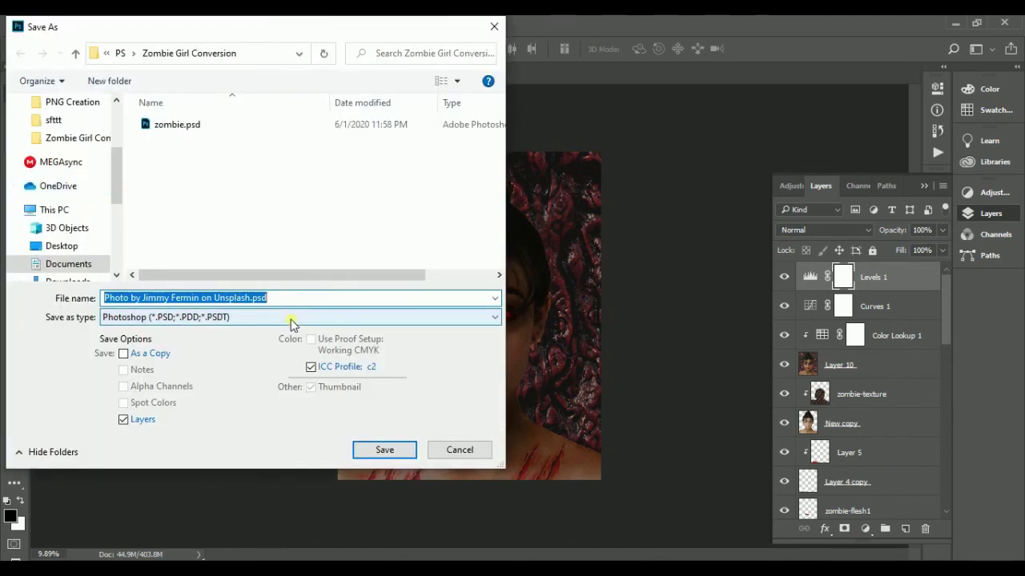
pyautogui.press('Return')
pyautogui.click(534, 309)
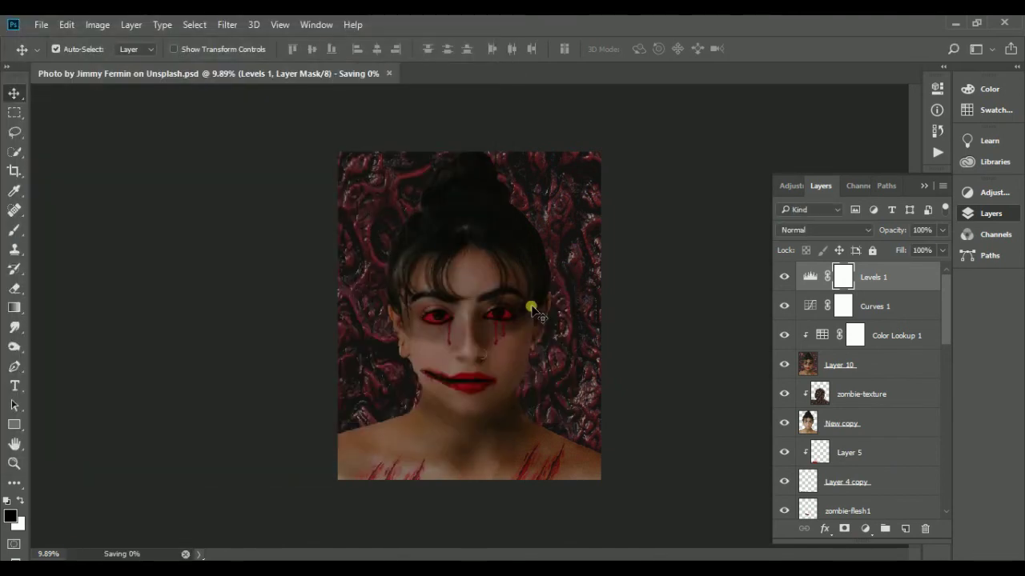